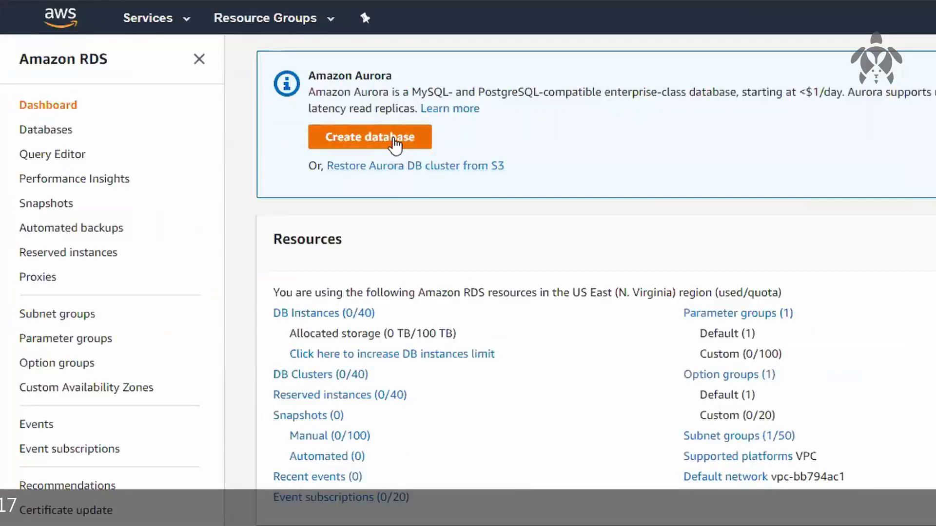
Start creating a new RDS database and go to the engine options with the Standard Create method kept
left_click(397, 141)
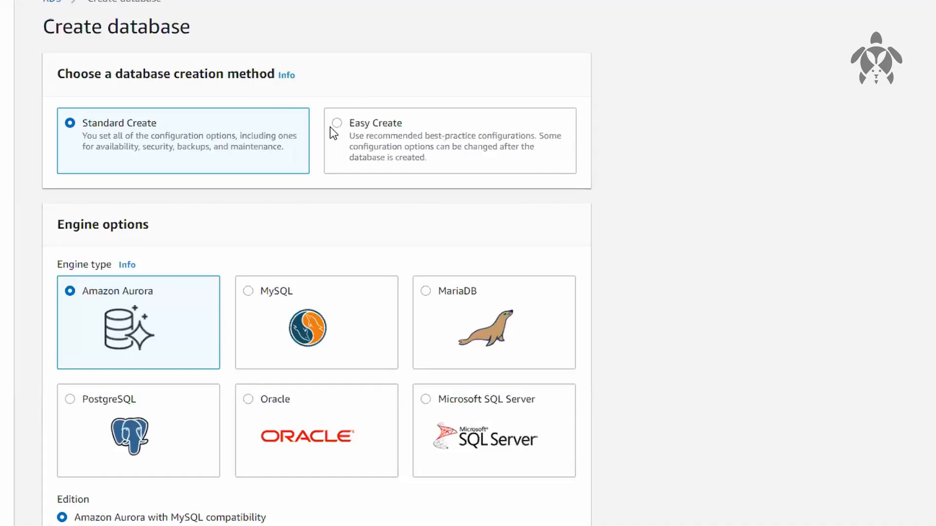
scroll(753, 251, "down", 3)
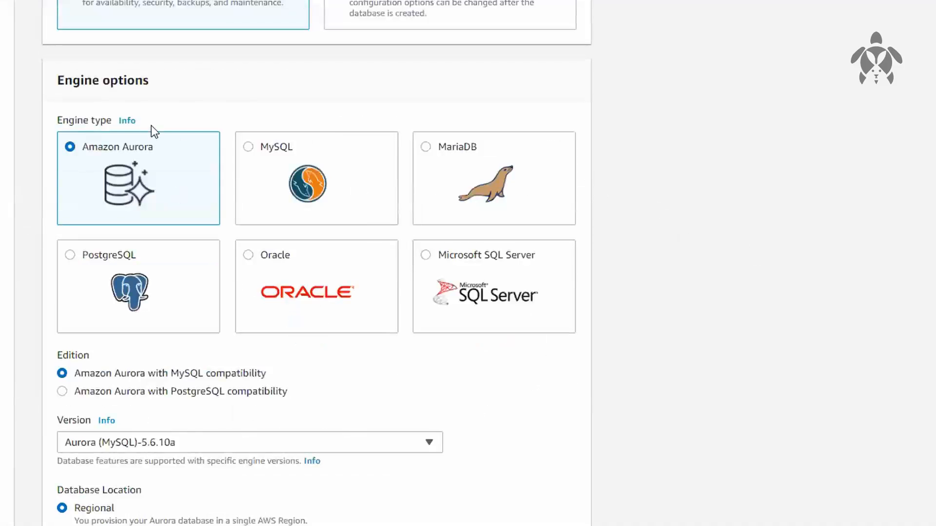
left_click_drag(49, 77, 101, 81)
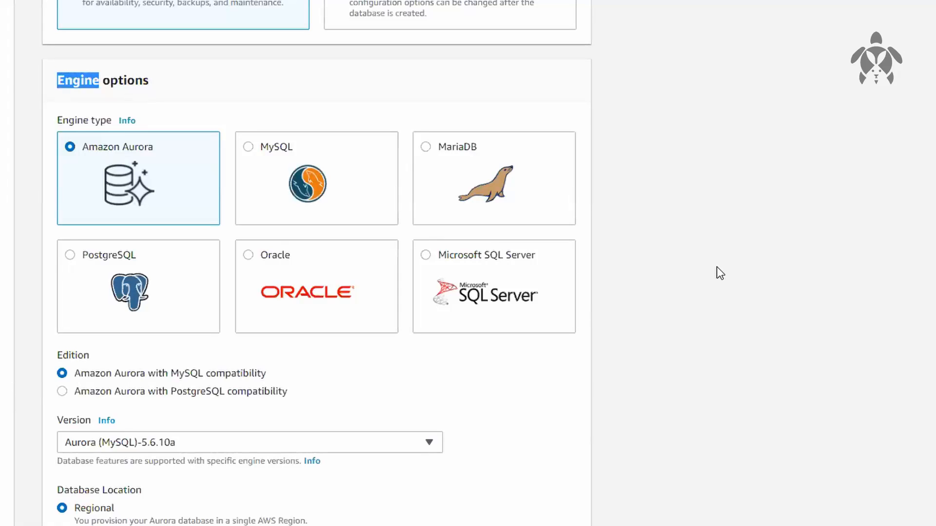
Compare the engine types by selecting MySQL, MariaDB, PostgreSQL, Oracle, Microsoft SQL Server and Amazon Aurora in turn
left_click(350, 163)
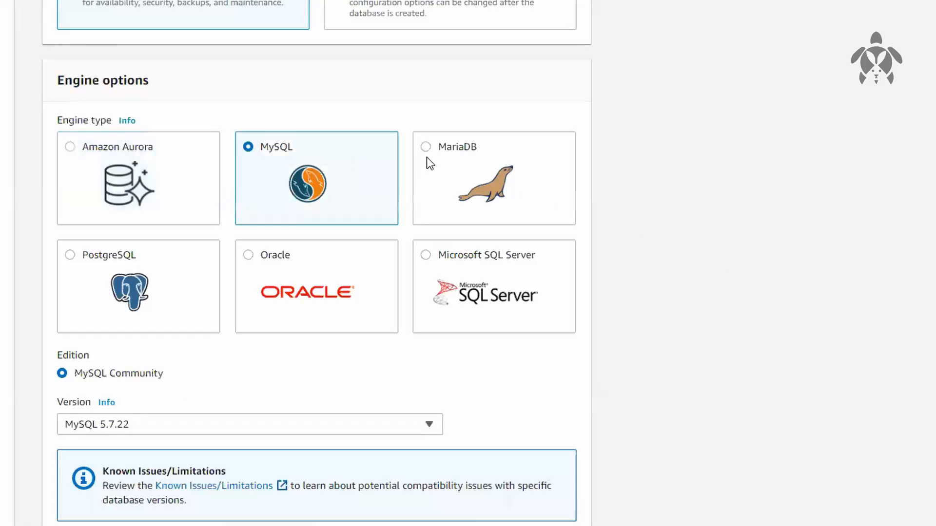
left_click(478, 157)
left_click(315, 159)
left_click(463, 163)
left_click(380, 167)
left_click(466, 183)
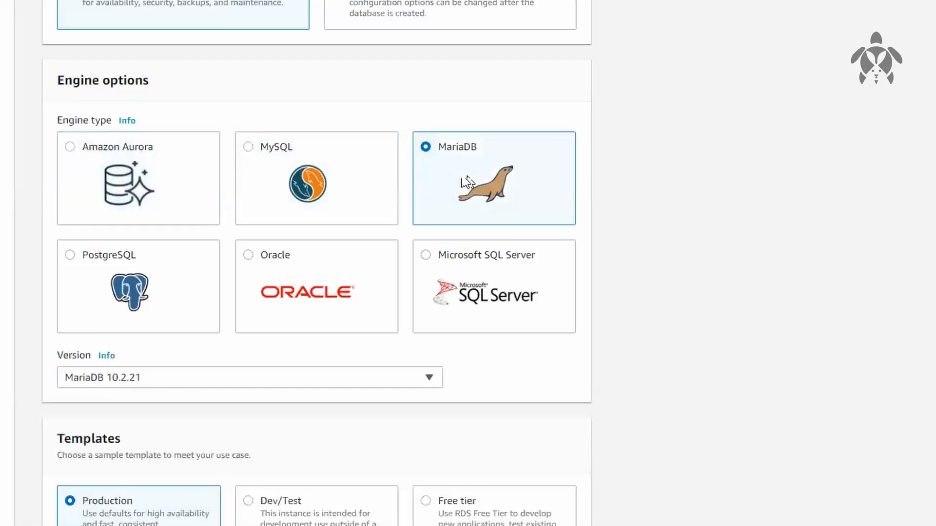
left_click(194, 272)
left_click(352, 274)
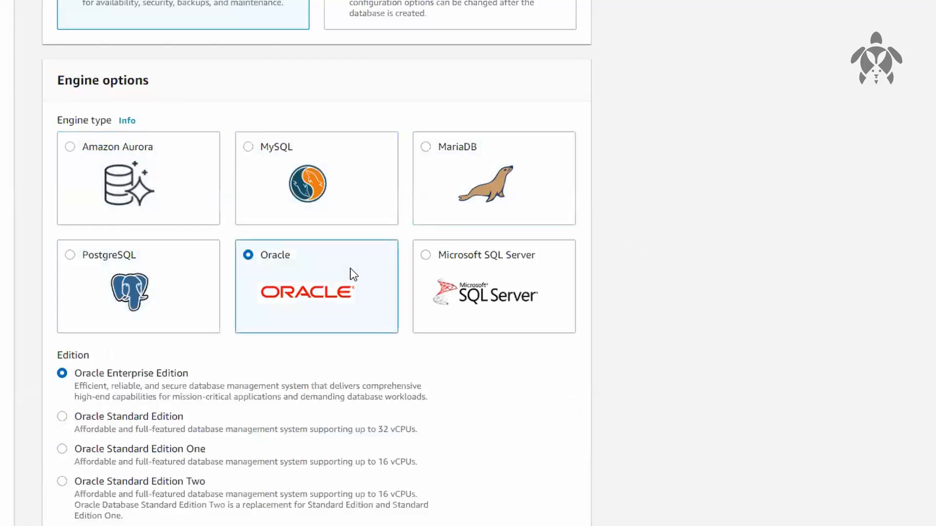
left_click(498, 259)
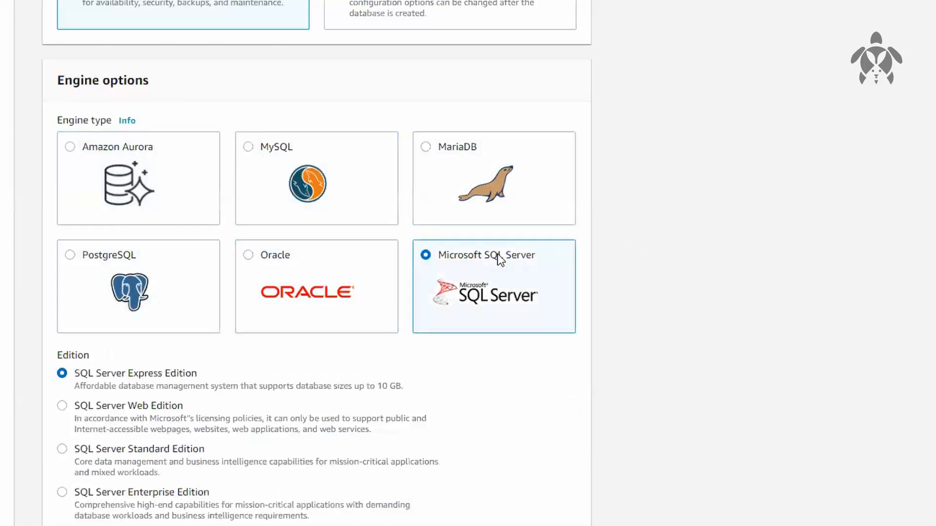
left_click(199, 193)
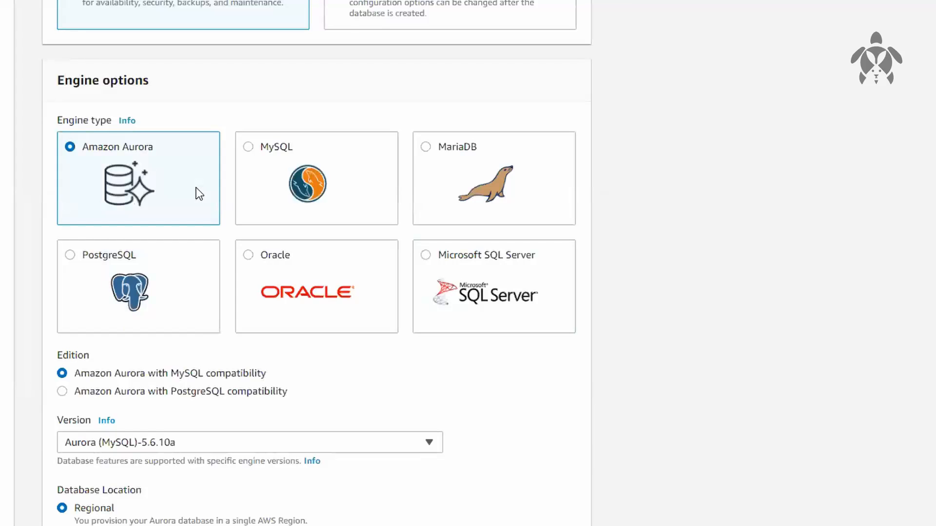
Compare MySQL and PostgreSQL with Amazon Aurora and examine Aurora's MySQL-compatible and PostgreSQL-compatible editions
left_click(333, 173)
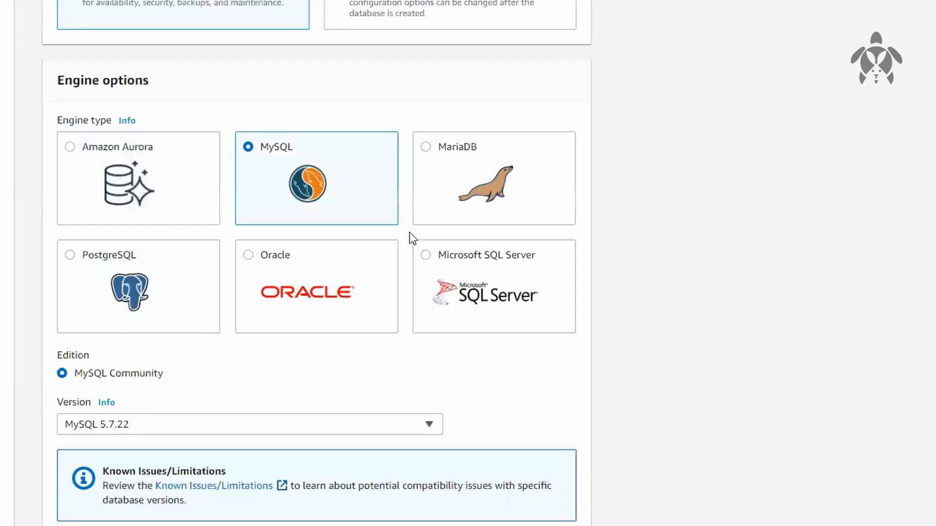
left_click(207, 316)
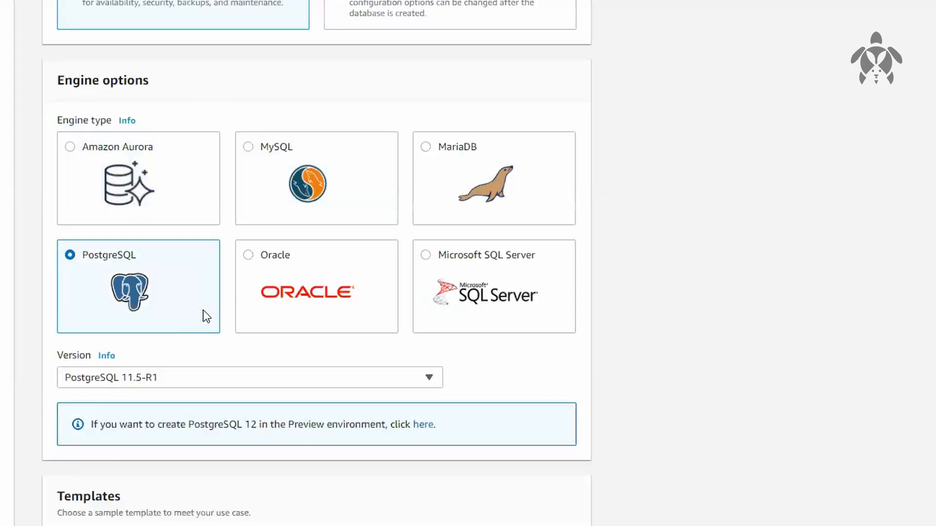
left_click(371, 187)
left_click(171, 287)
left_click(179, 213)
left_click_drag(57, 357, 99, 372)
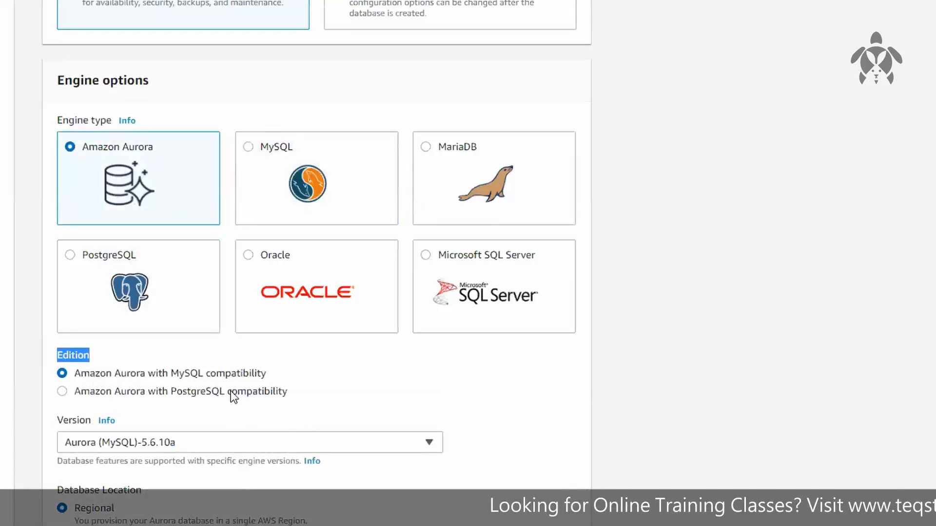
left_click_drag(163, 373, 295, 375)
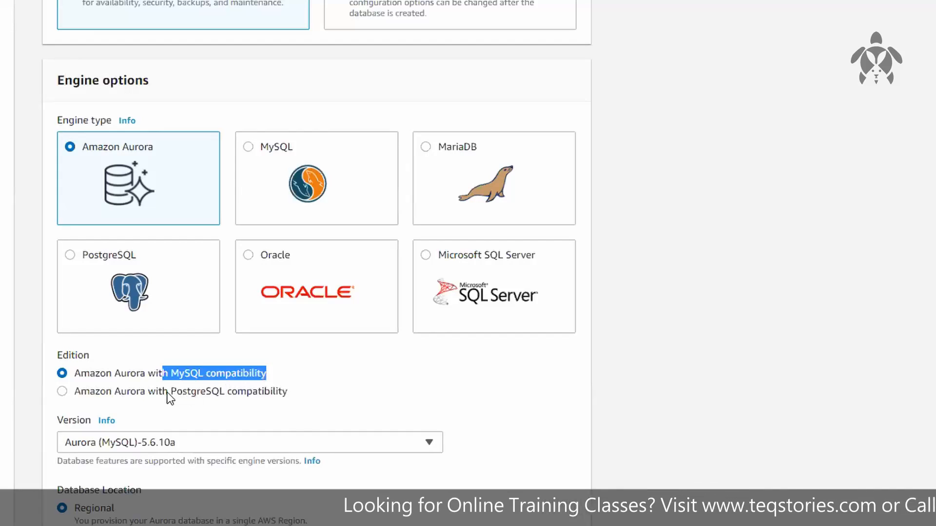
left_click_drag(168, 391, 298, 394)
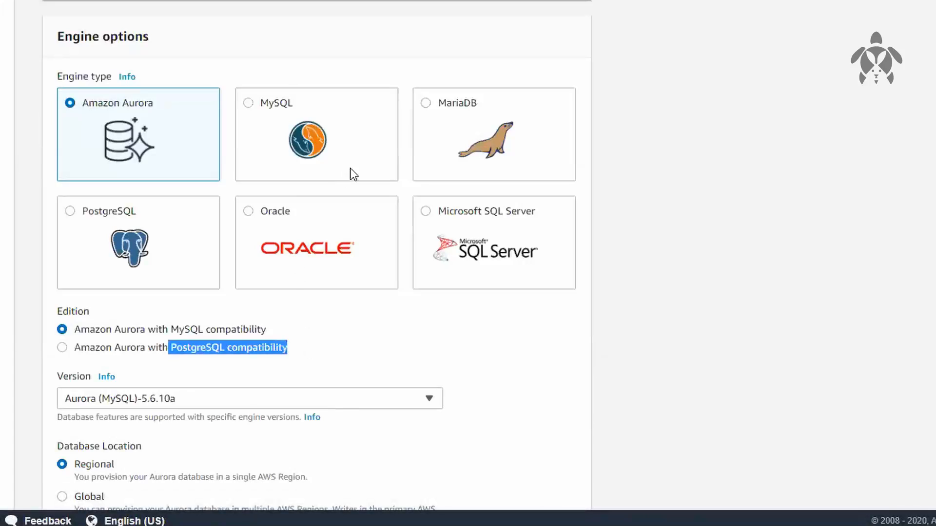
Select MySQL as the engine type after comparing its edition with Amazon Aurora's
left_click(361, 160)
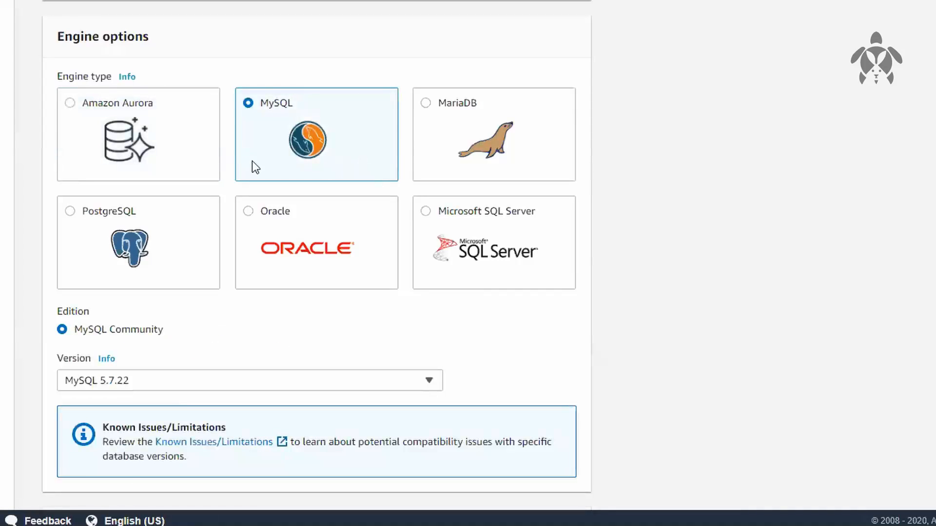
left_click(171, 161)
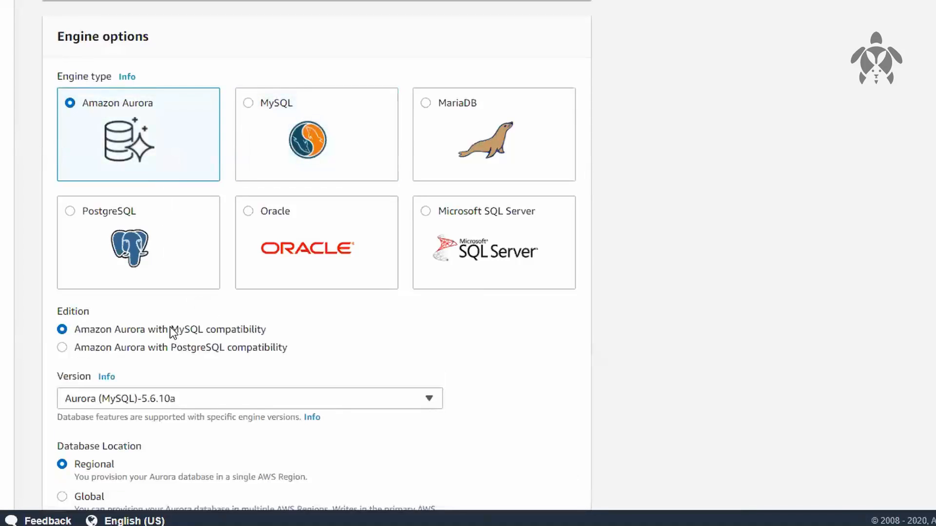
left_click(335, 127)
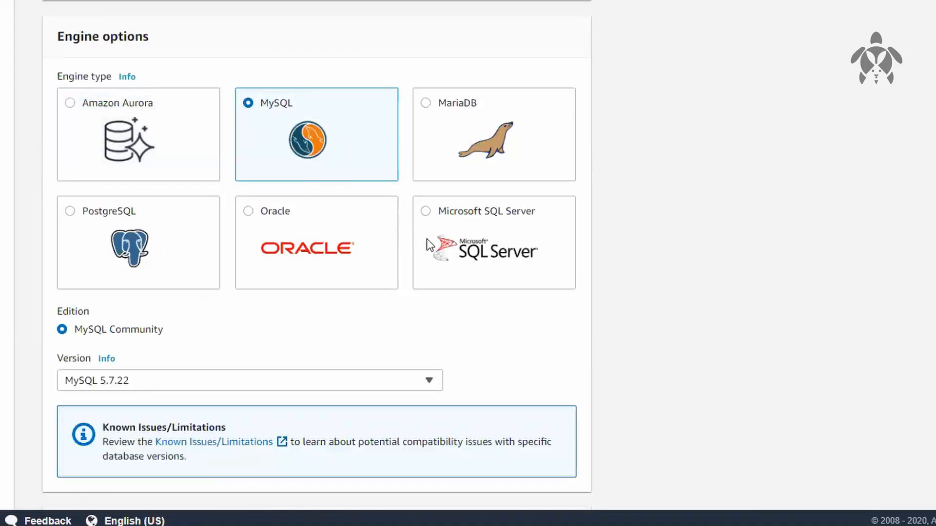
Set the engine version to MySQL 5.7.25
scroll(689, 326, "down", 3)
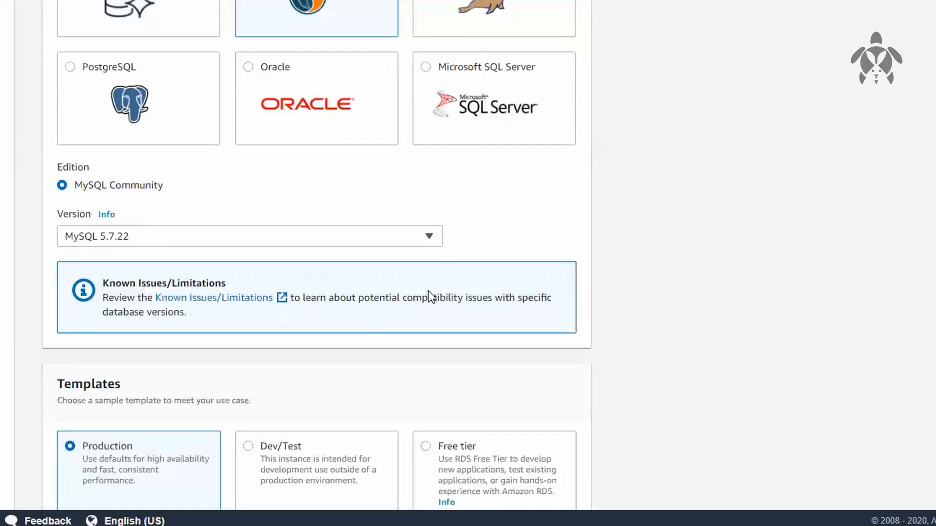
scroll(718, 219, "down", 15)
scroll(717, 214, "up", 12)
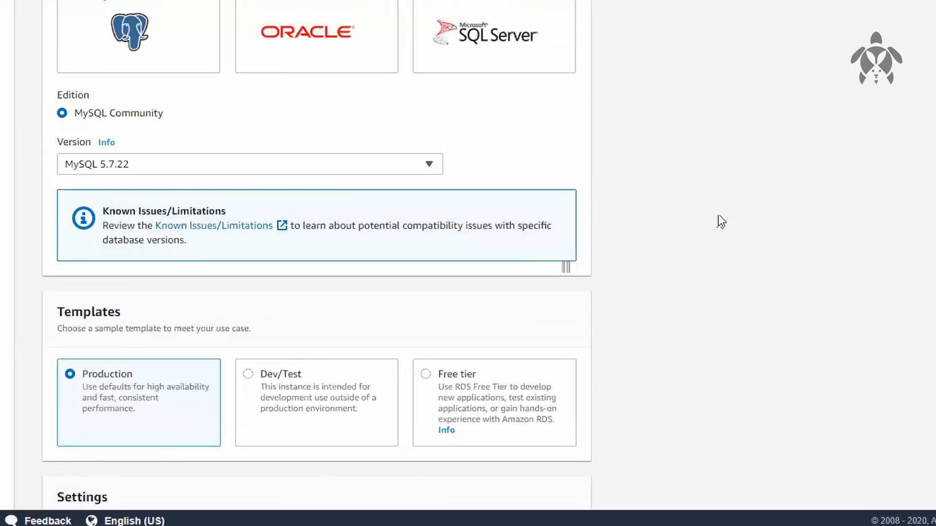
left_click(427, 165)
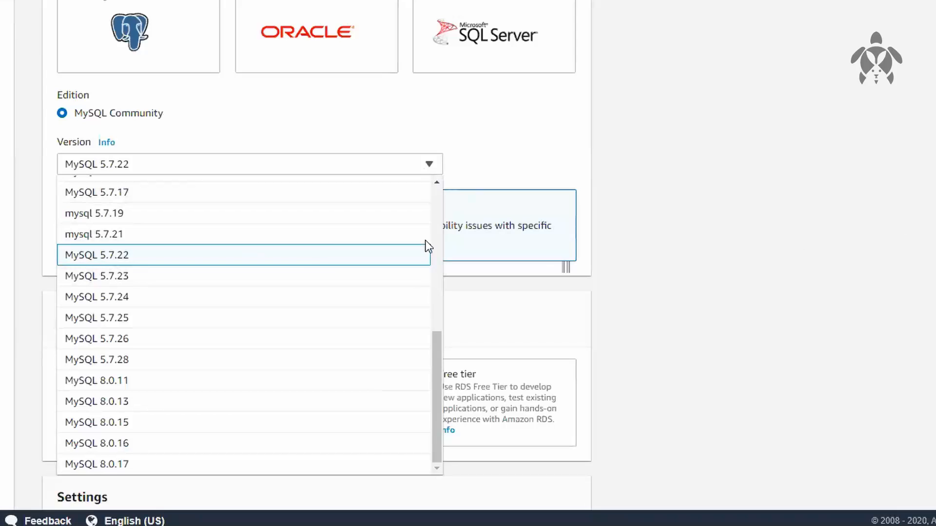
scroll(324, 222, "up", 3)
scroll(324, 223, "down", 5)
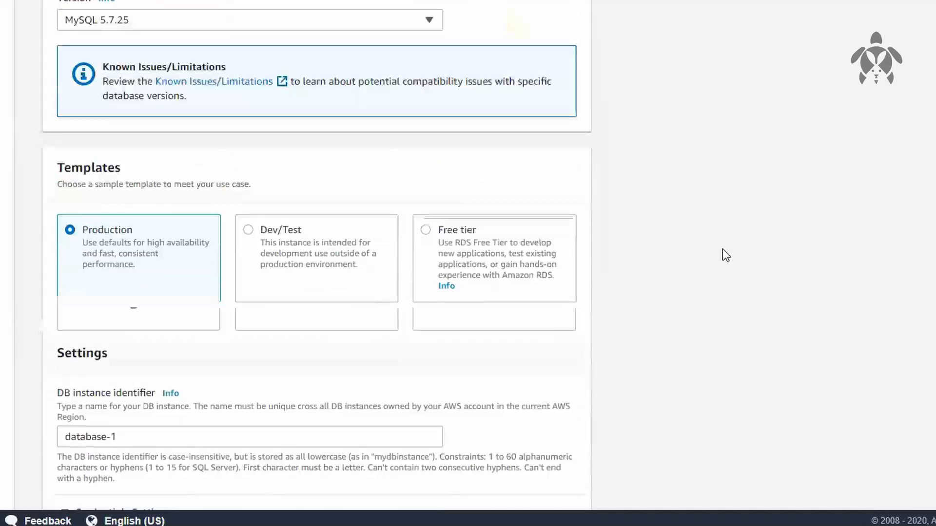
Compare the Dev/Test, Free tier and Production templates and the settings that follow them
scroll(722, 249, "down", 2)
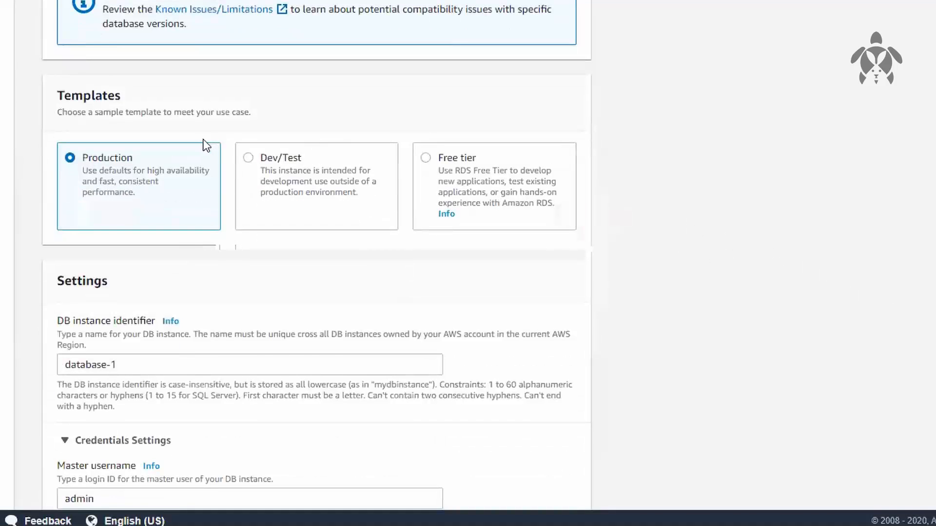
left_click(370, 186)
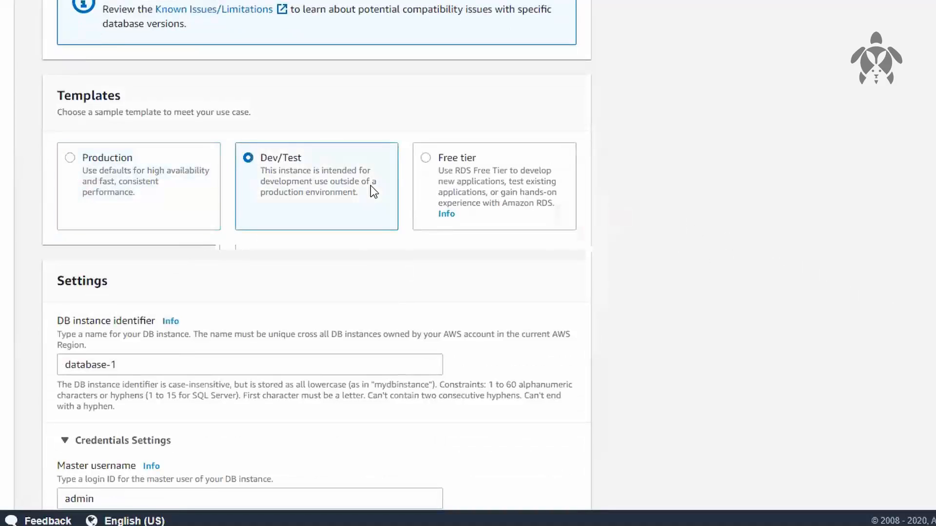
left_click(481, 174)
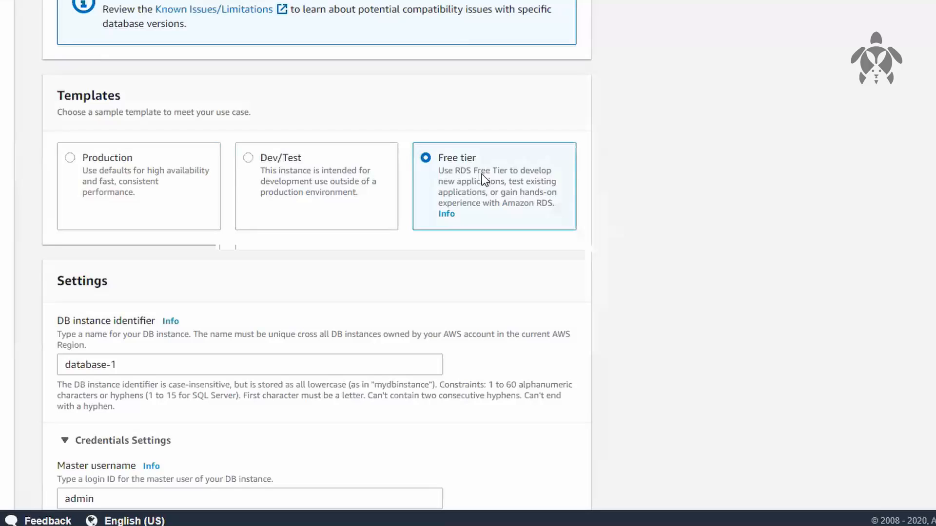
scroll(755, 227, "down", 8)
scroll(756, 233, "down", 16)
scroll(726, 227, "down", 9)
scroll(727, 227, "up", 8)
scroll(726, 227, "up", 15)
scroll(725, 227, "up", 9)
left_click(248, 154)
left_click(152, 159)
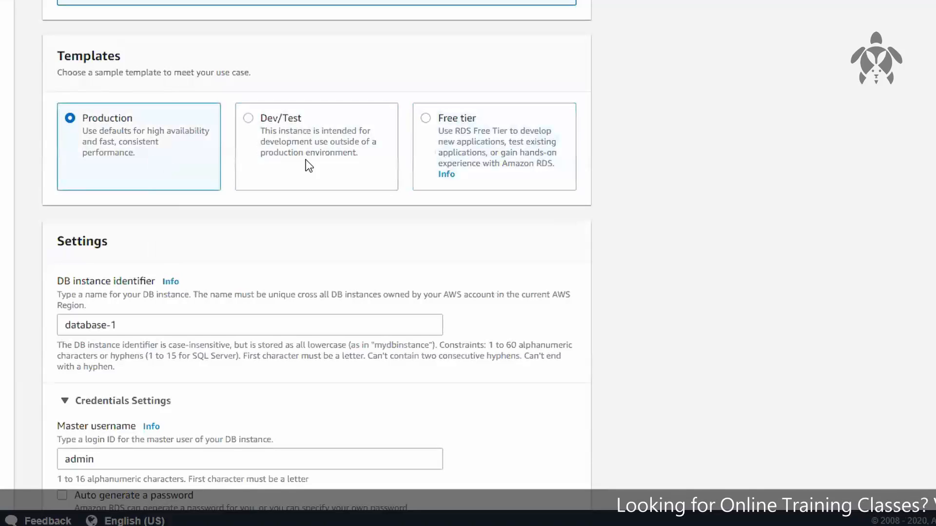
left_click(360, 160)
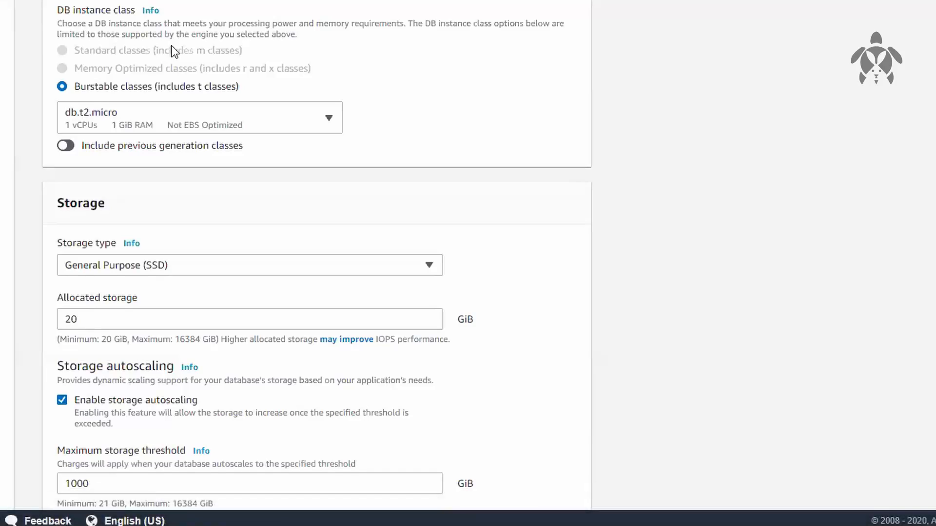
Examine which DB instance classes can be chosen under the Free tier template
left_click(81, 118)
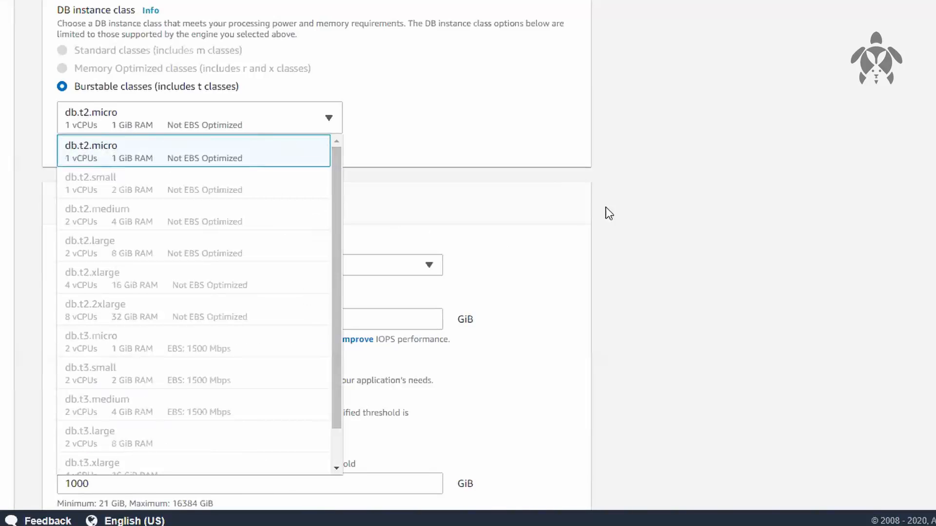
left_click(733, 110)
scroll(736, 111, "down", 9)
scroll(408, 206, "up", 15)
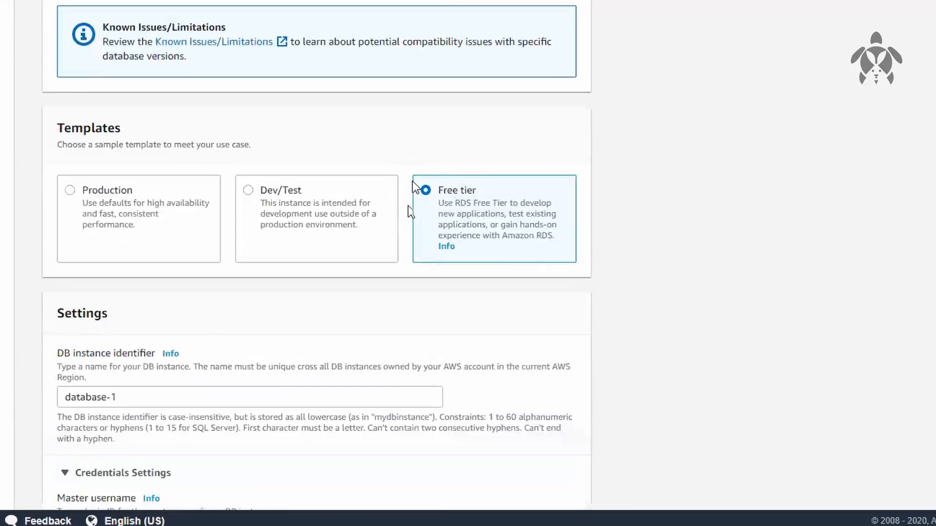
Select the Production template, switch the DB instance class to Burstable classes and look through its available sizes
left_click(155, 209)
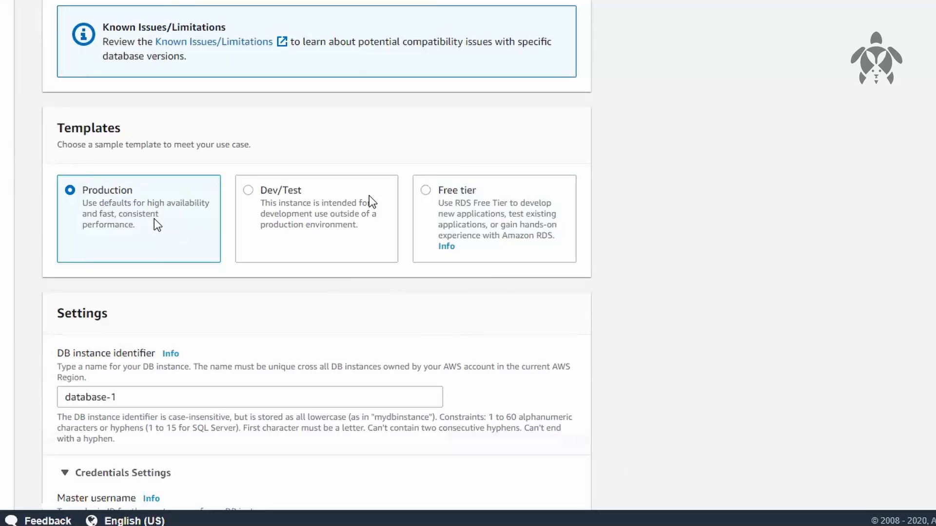
scroll(501, 258, "down", 15)
scroll(484, 264, "up", 6)
left_click(169, 287)
left_click(180, 305)
left_click(212, 344)
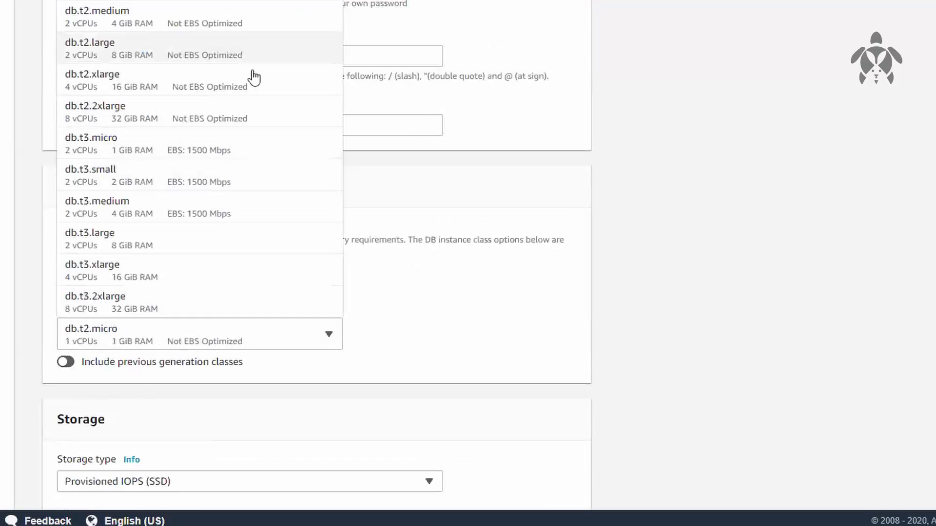
left_click(882, 211)
Set the master username in the credentials settings to root
scroll(862, 200, "up", 17)
scroll(725, 209, "down", 7)
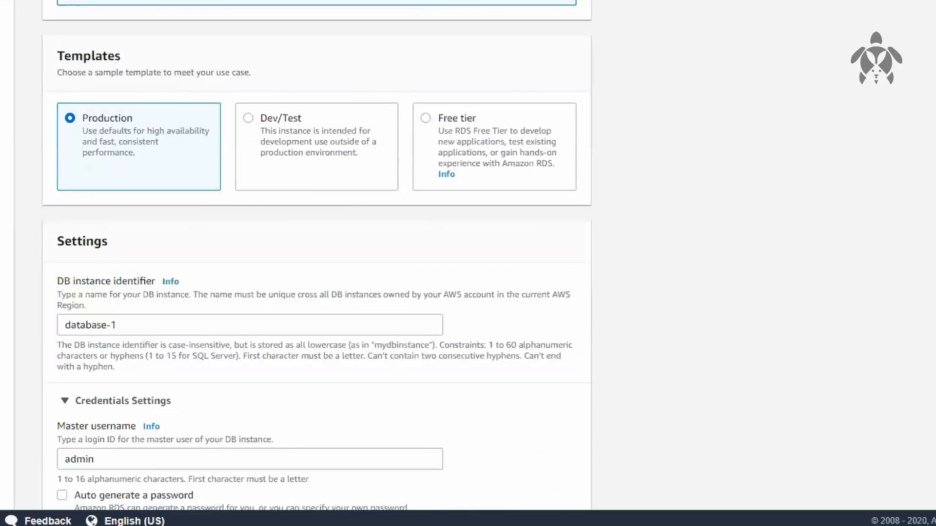
scroll(141, 108, "down", 4)
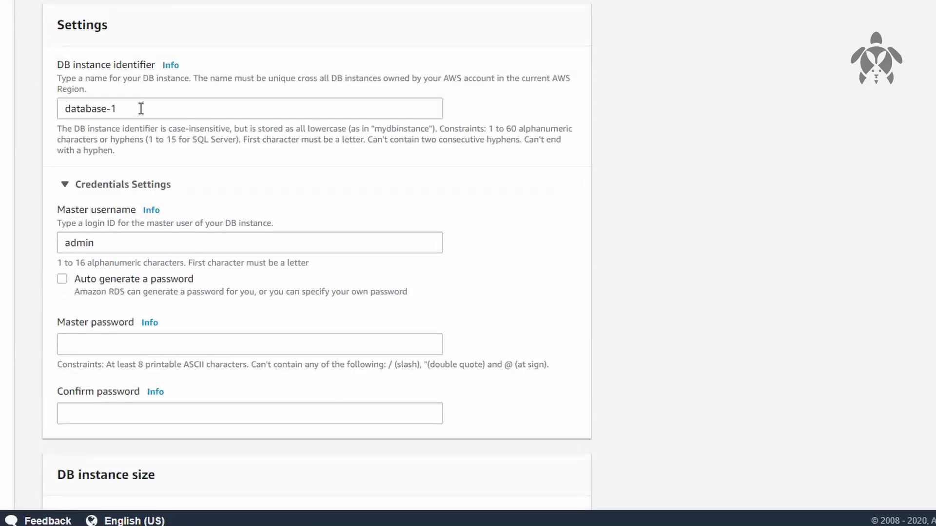
scroll(624, 144, "down", 3)
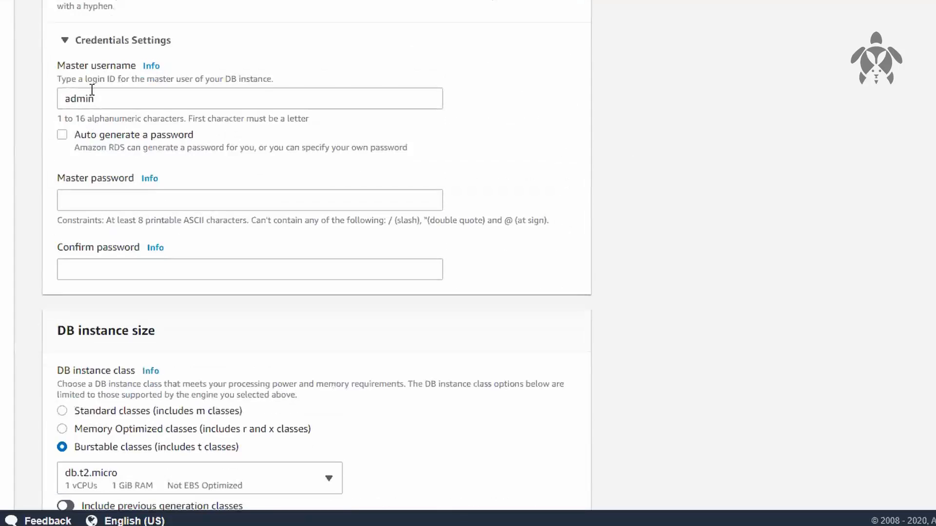
left_click_drag(156, 104, 13, 100)
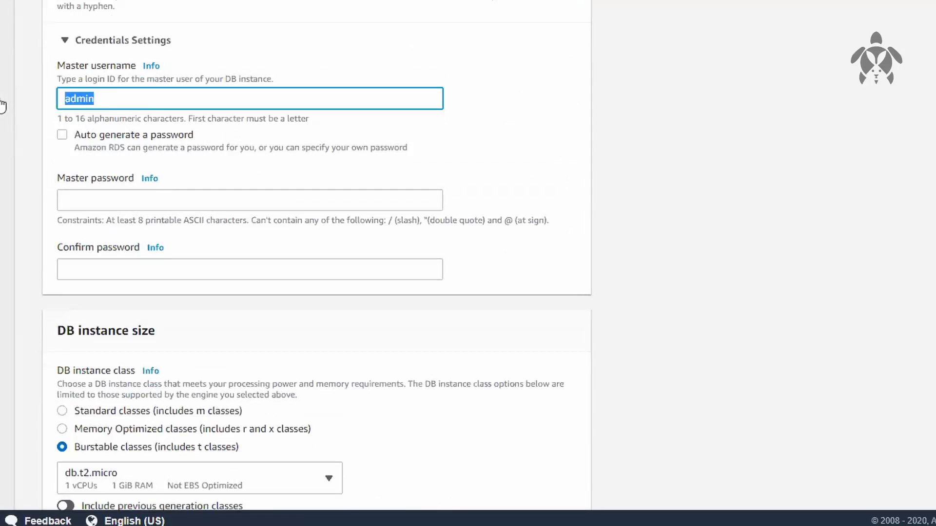
type("root")
Enter the master password for the DB instance and confirm it
key("Tab")
key("Tab")
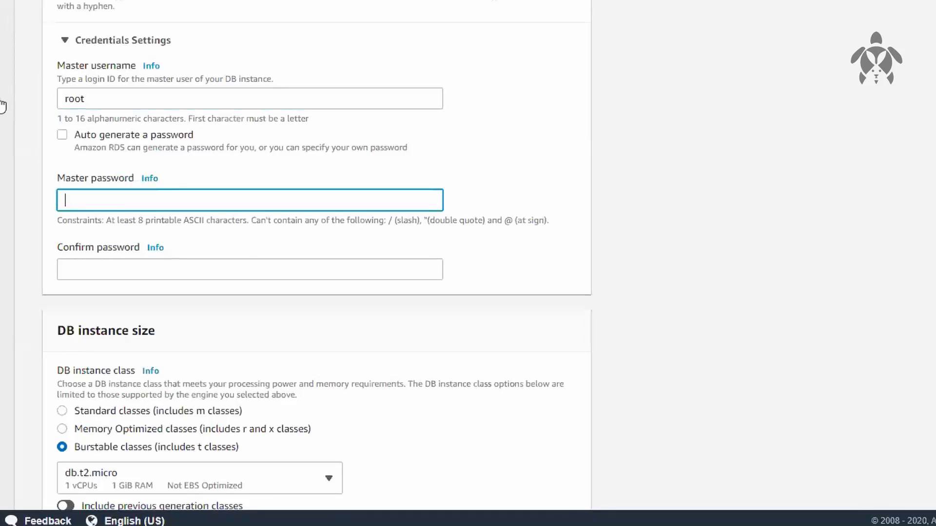
type("••••••••")
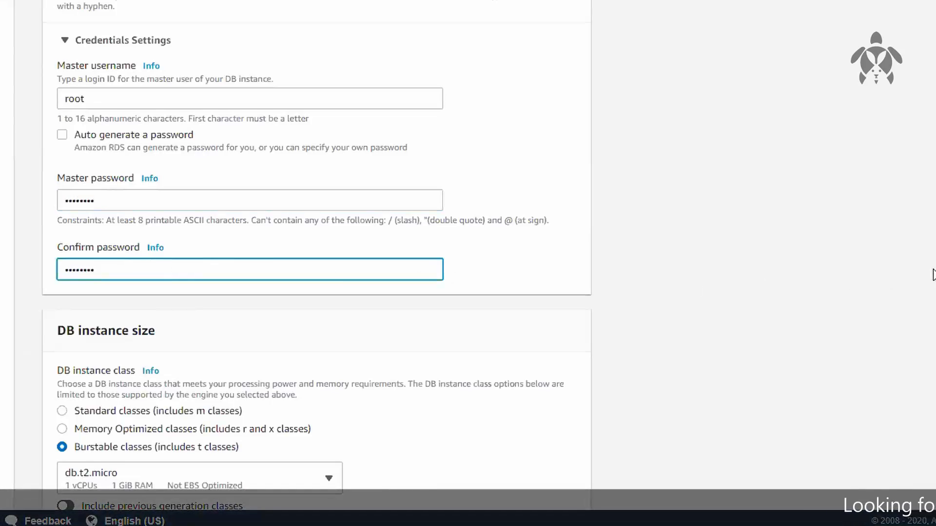
Switch the DB instance class to Standard classes and back to Burstable classes
scroll(932, 273, "down", 3)
scroll(468, 263, "down", 1)
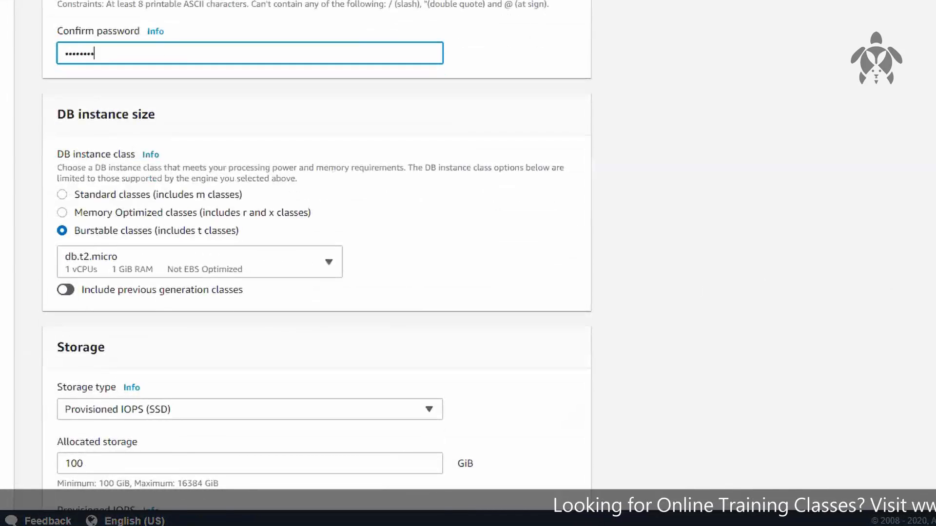
left_click(921, 261)
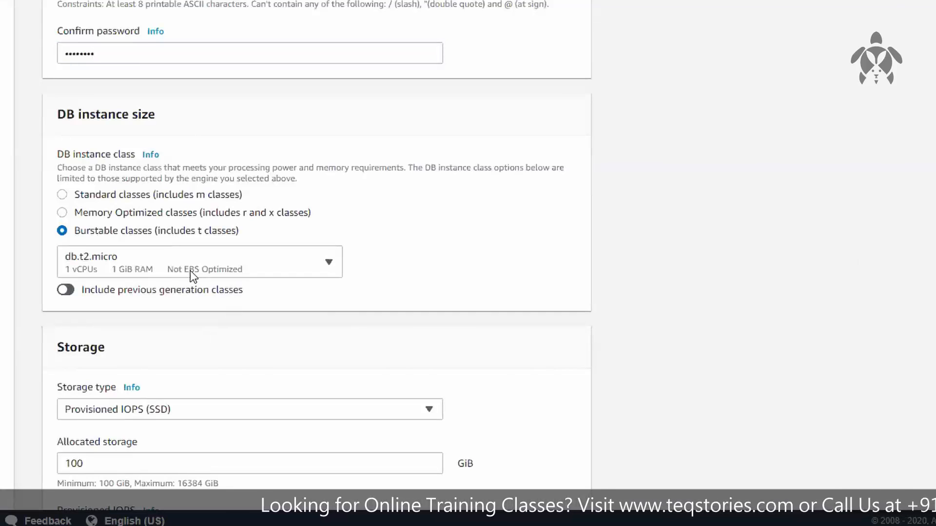
left_click(115, 197)
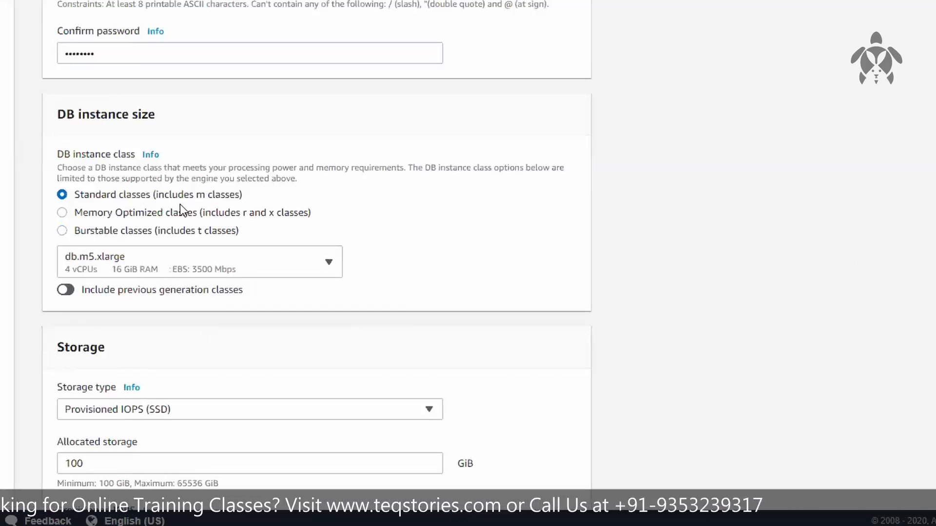
left_click(119, 237)
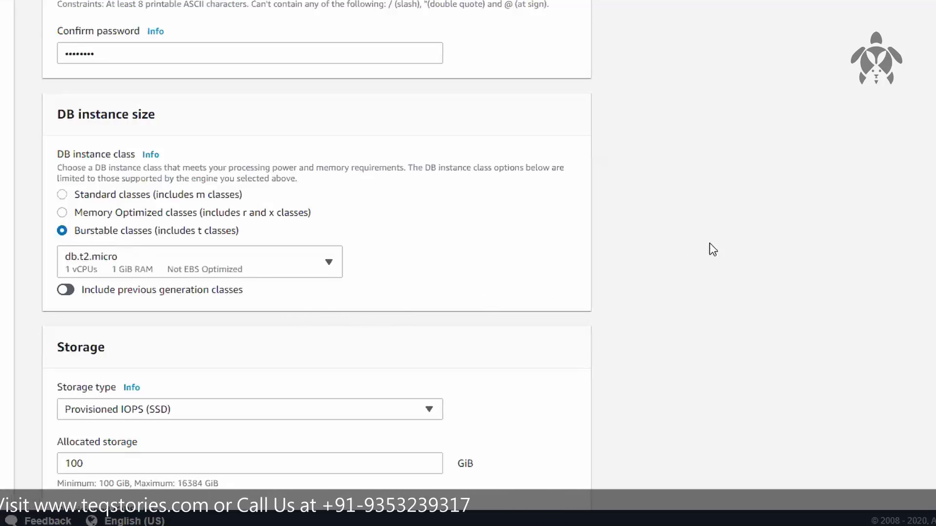
Set the DB instance's allocated storage to 20 GiB
scroll(717, 248, "down", 4)
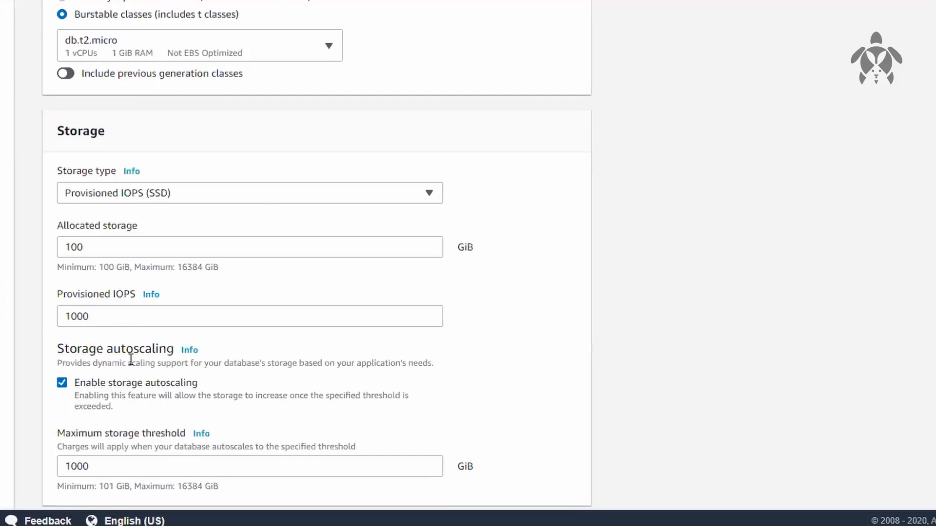
left_click(100, 245)
key("ctrl+a")
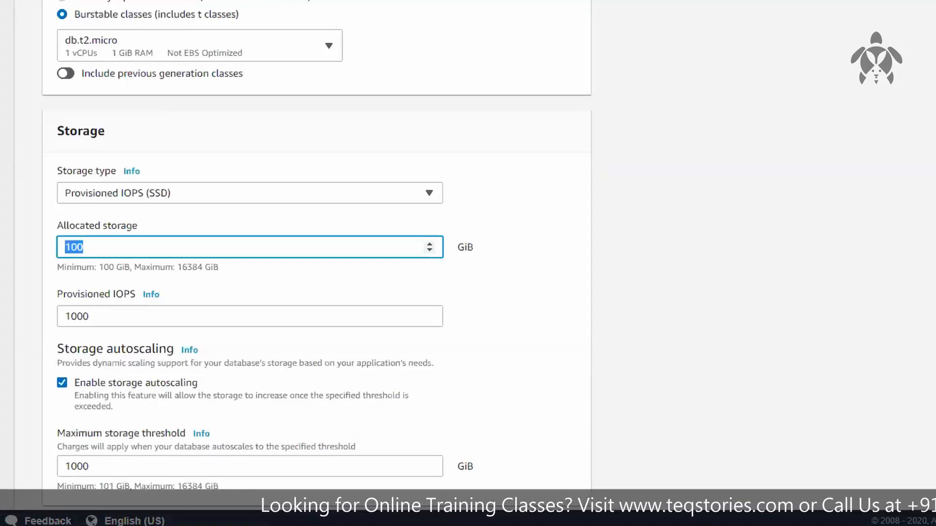
type("20")
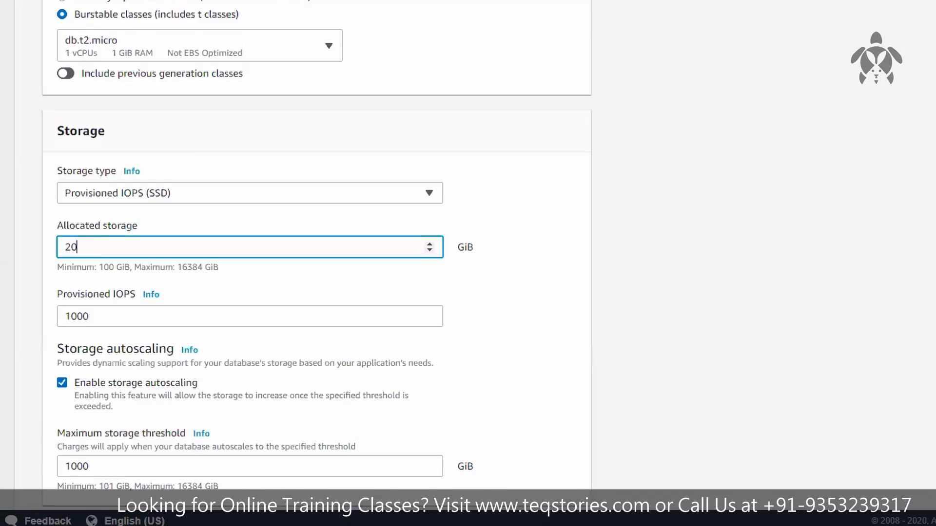
left_click(770, 250)
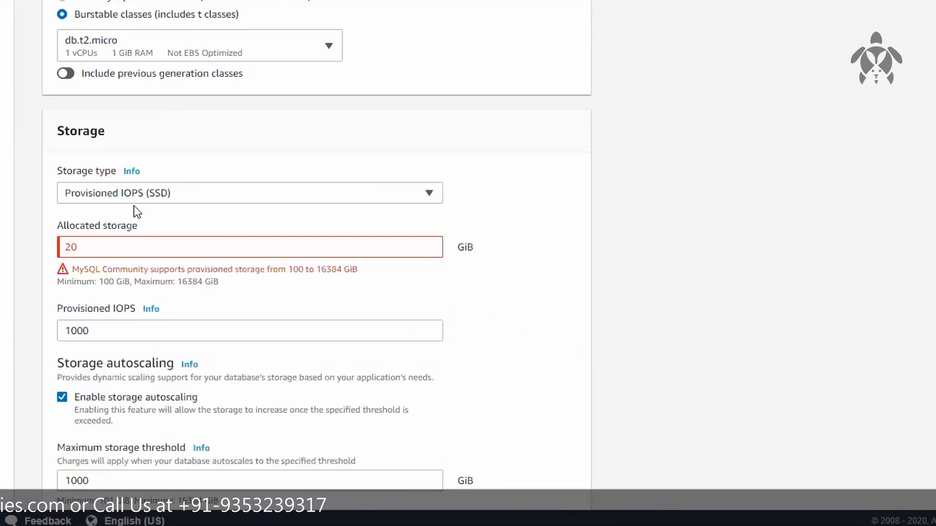
Change the storage type to General Purpose (SSD)
left_click(201, 199)
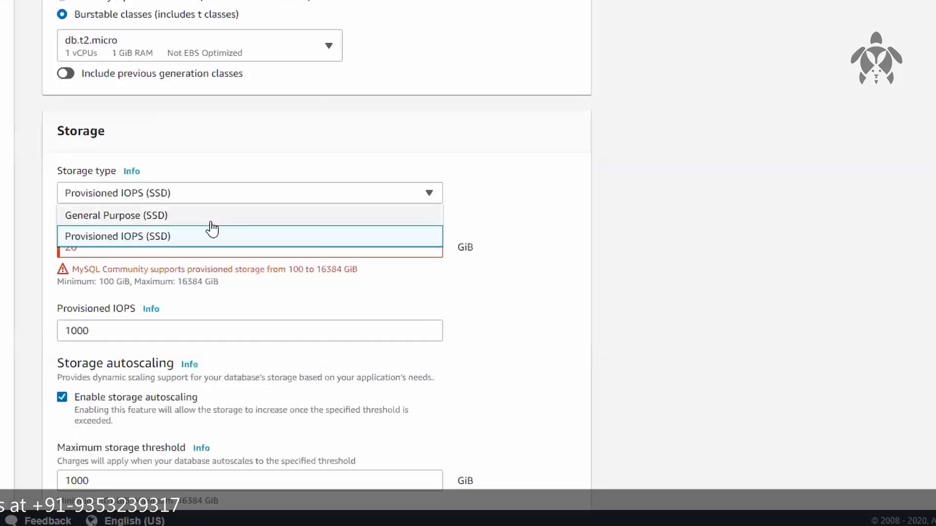
left_click(210, 223)
left_click_drag(79, 254, 23, 262)
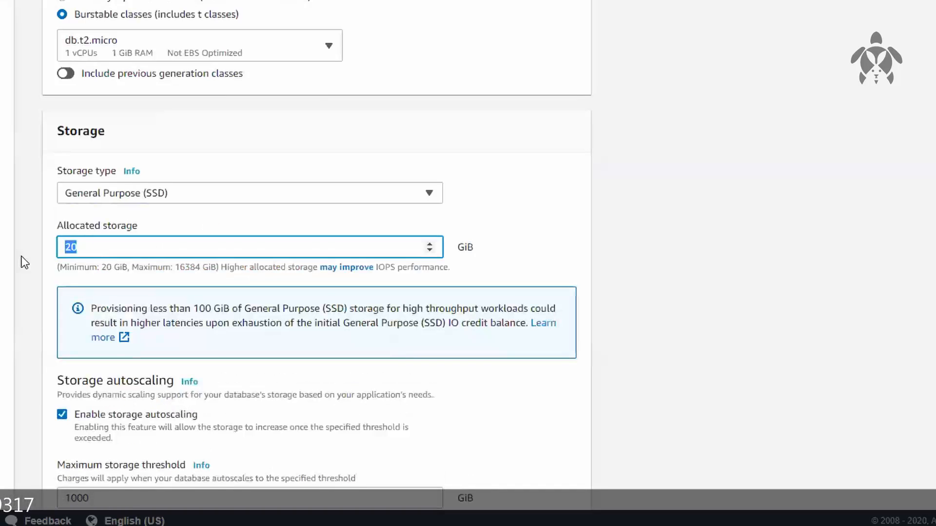
left_click(555, 288)
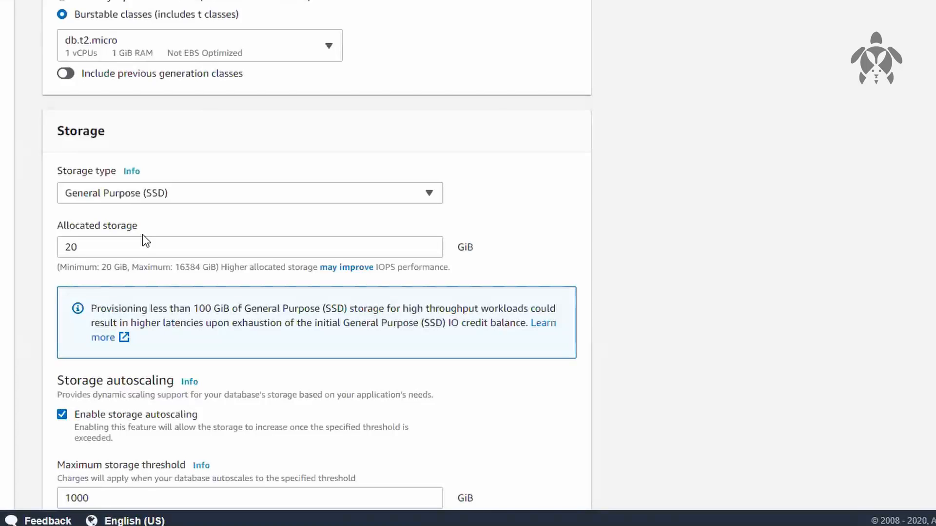
Examine the storage autoscaling settings, comparing the maximum storage threshold and its allowed minimum with the allocated storage
scroll(665, 238, "down", 4)
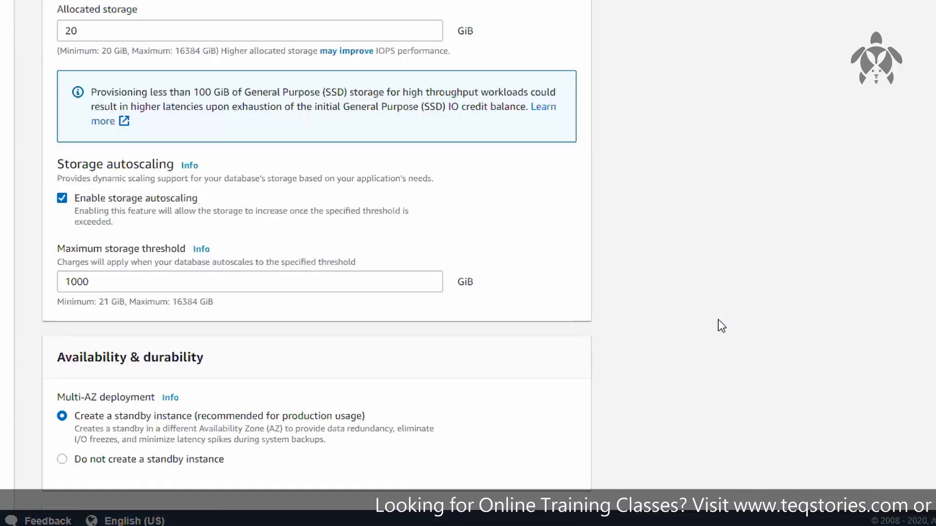
double_click(77, 281)
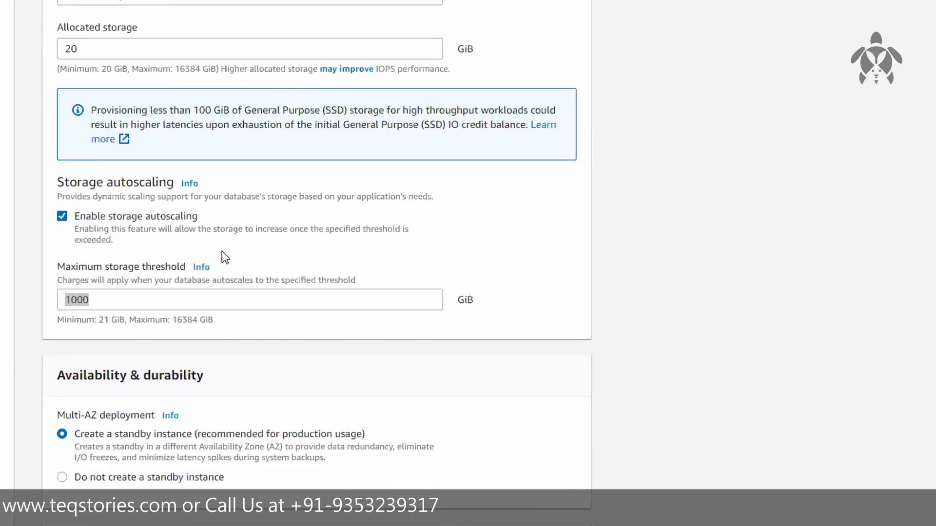
double_click(73, 299)
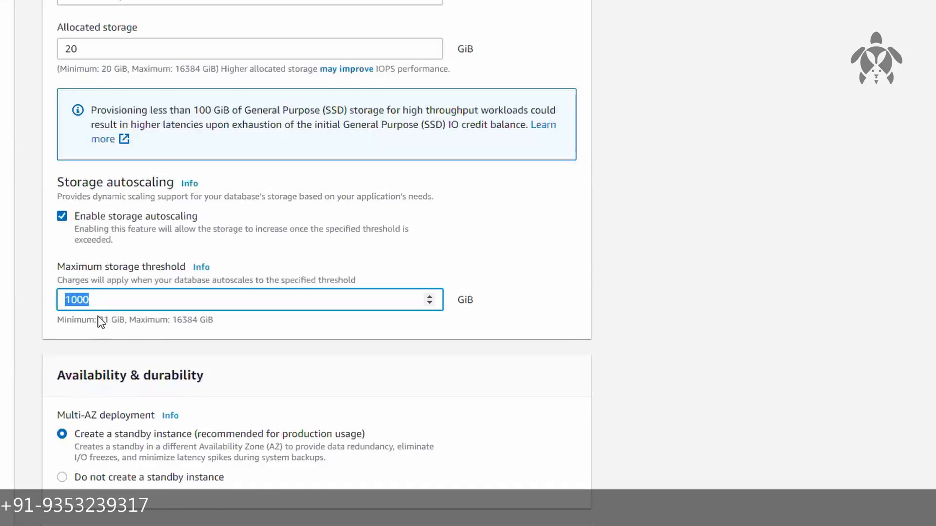
left_click_drag(98, 320, 125, 321)
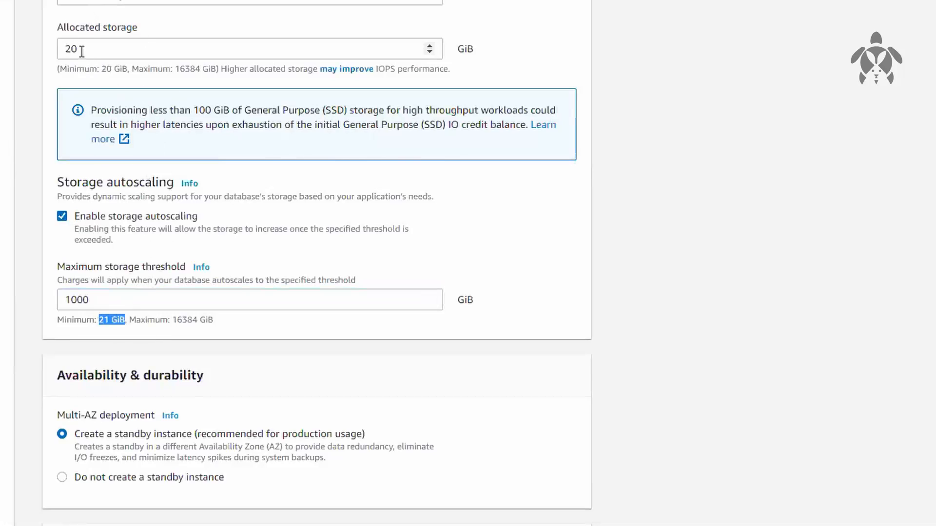
left_click_drag(102, 295, 36, 290)
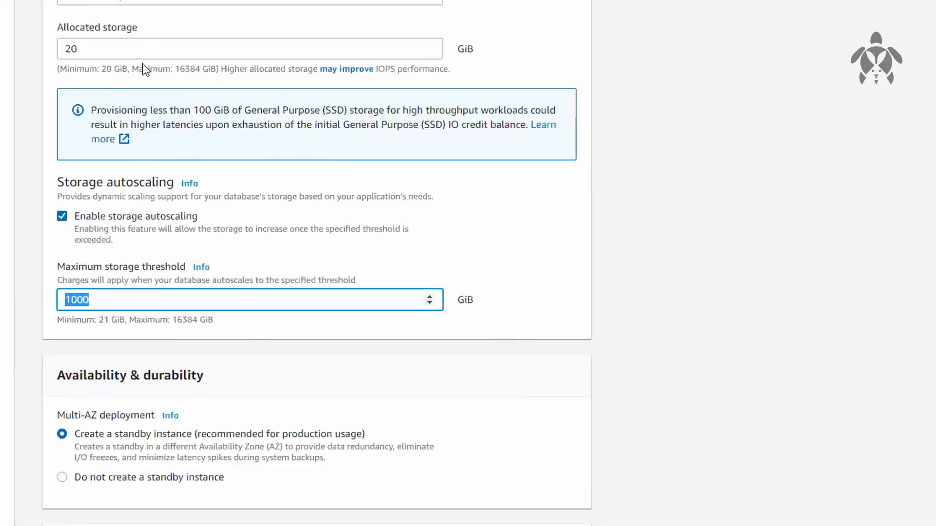
Try an allocated storage of 30 GiB and check the minimum allowed for the maximum storage threshold
left_click_drag(81, 52, 20, 50)
type("30")
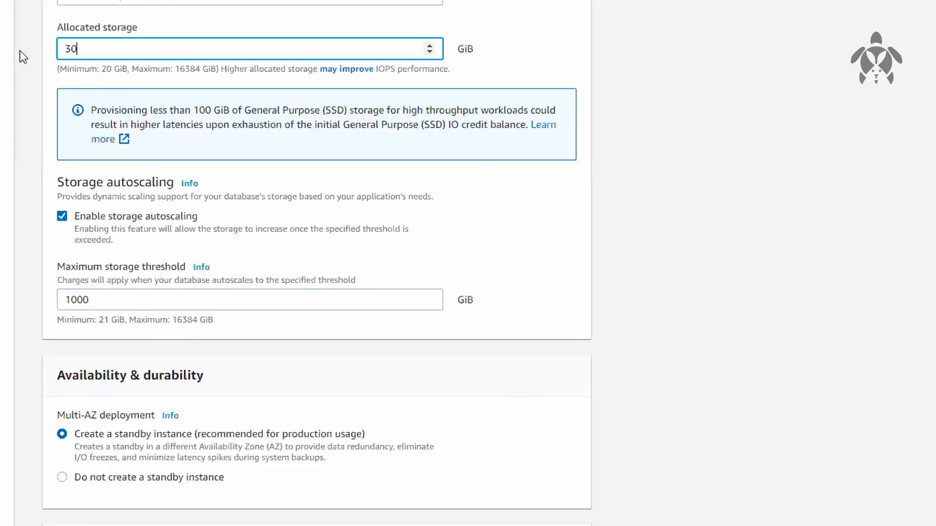
left_click(161, 340)
left_click_drag(95, 320, 117, 323)
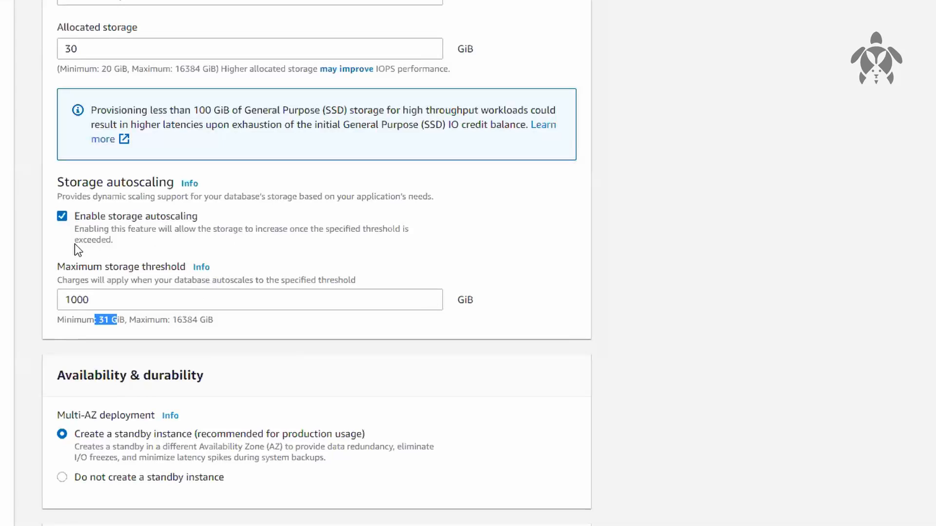
Set the allocated storage back to 20 GiB
left_click(56, 49)
key("ctrl+a")
type("20")
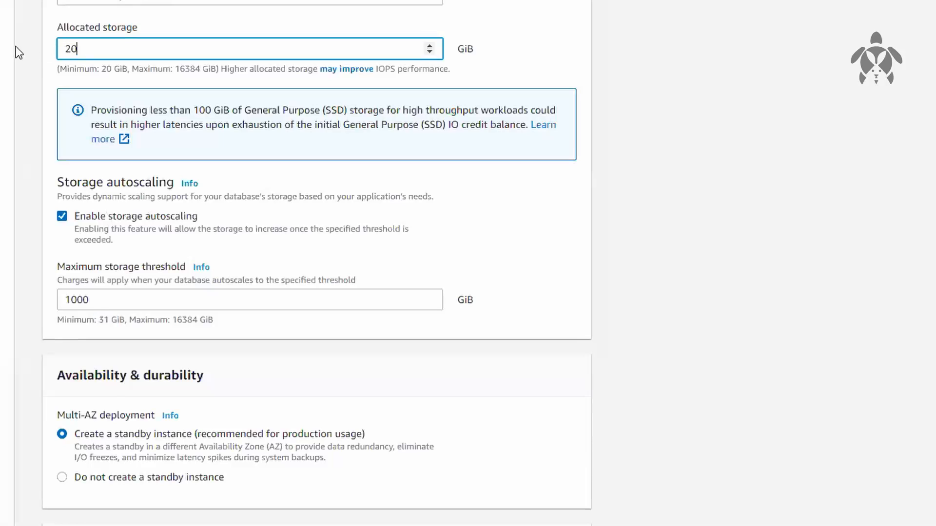
left_click(233, 366)
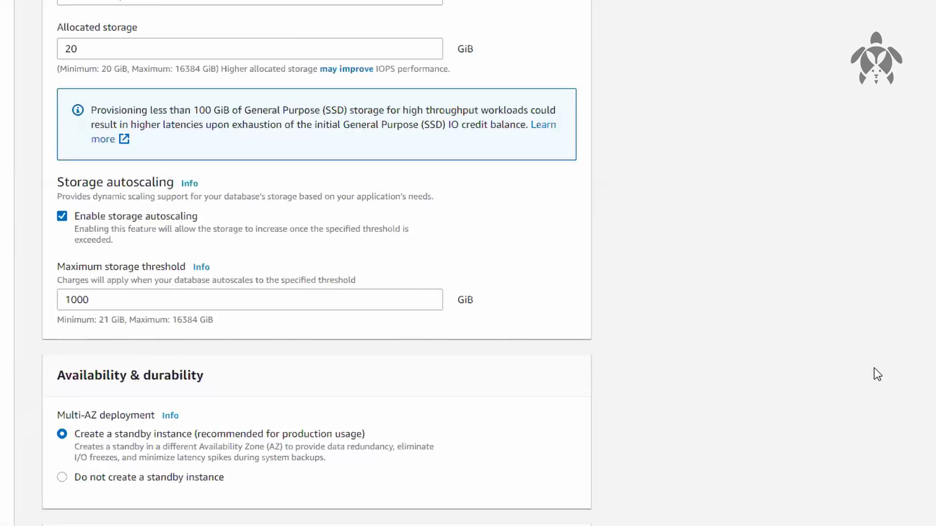
Choose not to create a standby instance and look through the VPCs offered for connectivity, keeping the Default VPC
scroll(878, 375, "down", 4)
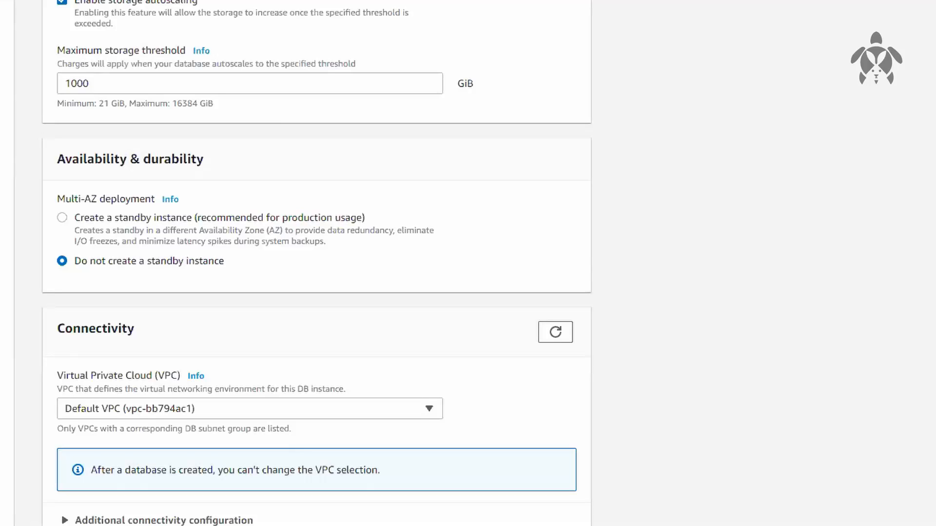
scroll(317, 263, "down", 4)
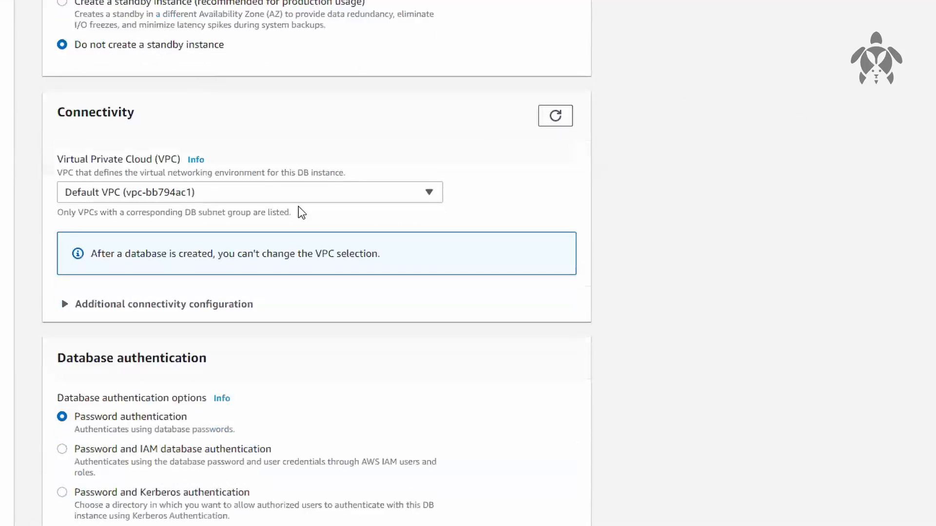
left_click(218, 195)
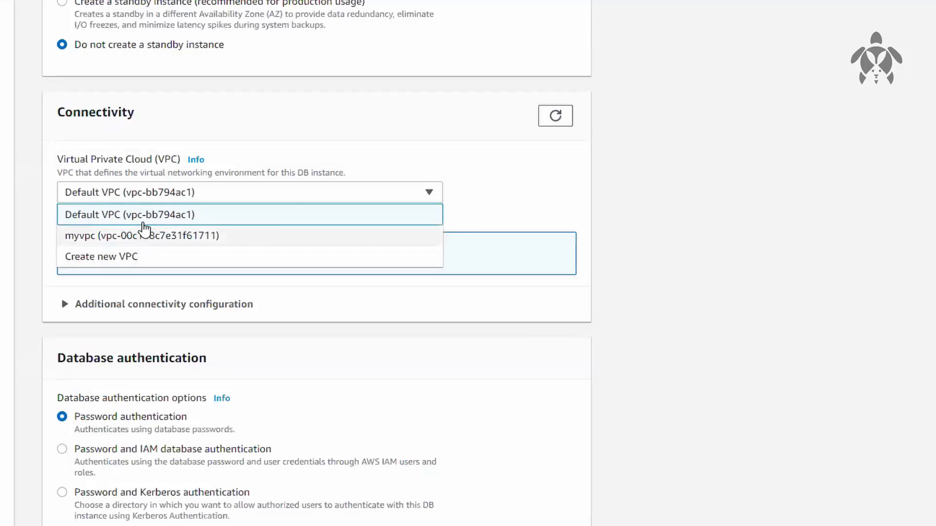
left_click(614, 228)
Expand the additional connectivity configuration and select default-vpc-bb794ac1 as the subnet group
left_click(151, 304)
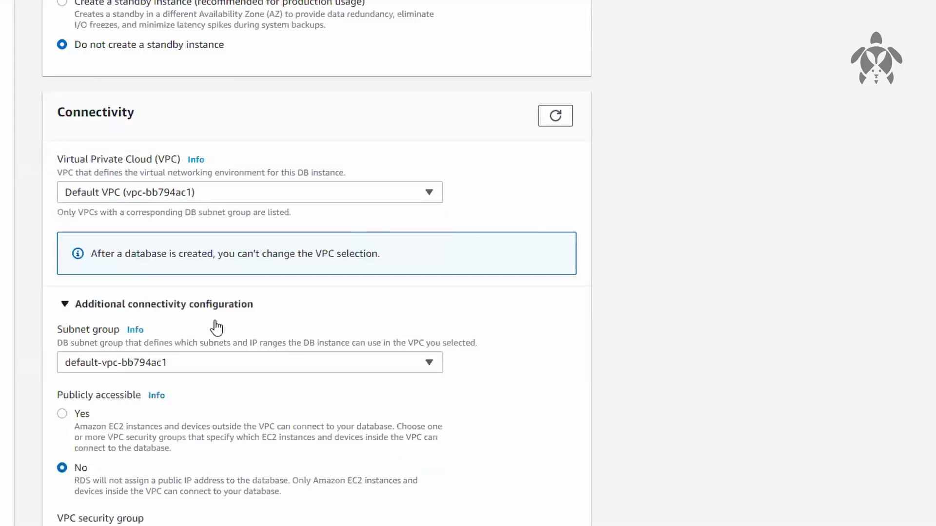
scroll(631, 360, "down", 1)
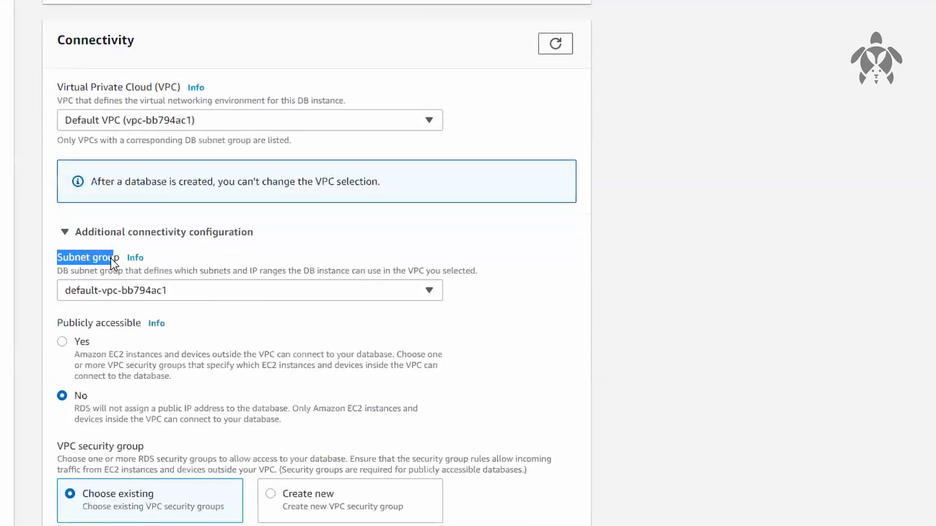
left_click(742, 292)
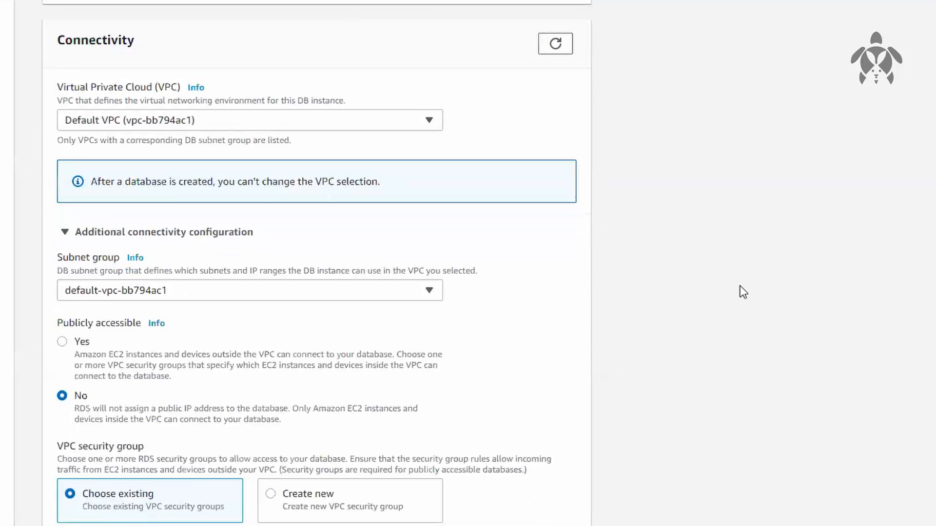
left_click(347, 291)
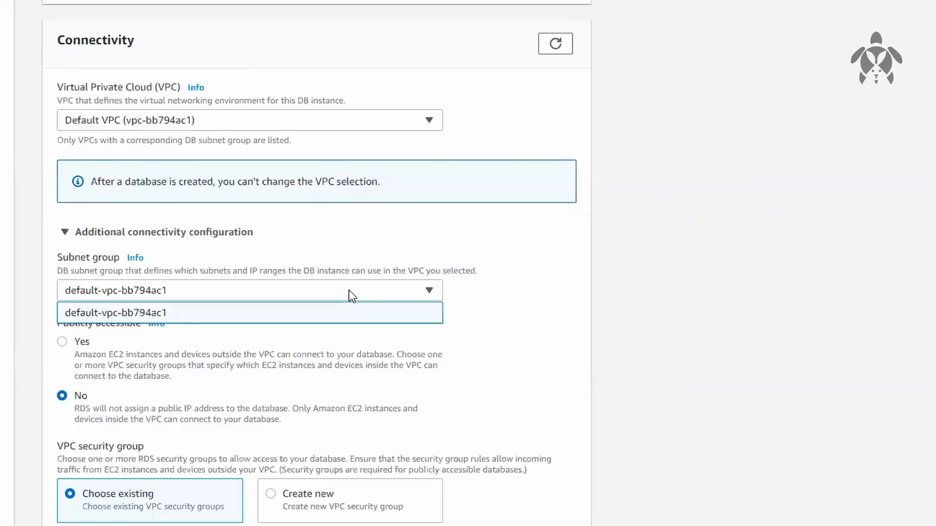
left_click(225, 312)
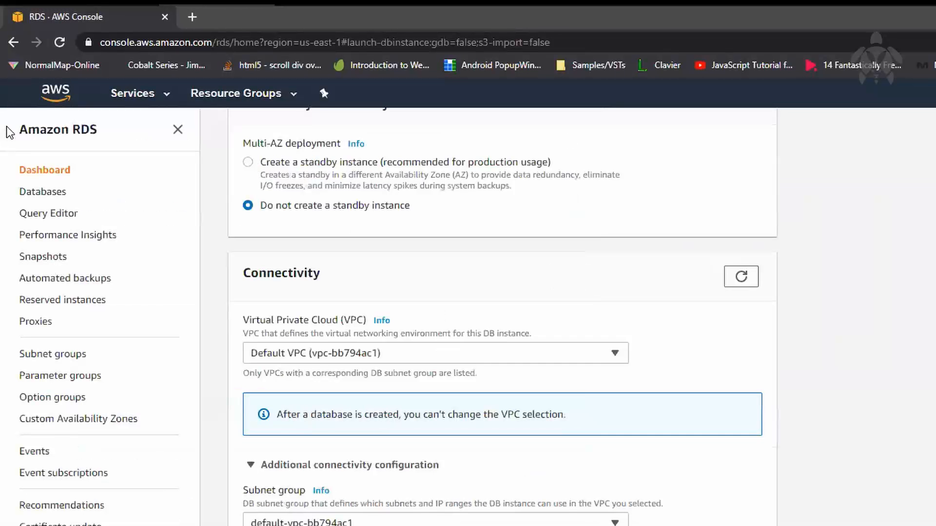
Open the RDS subnet groups page in a separate browser tab
right_click(63, 354)
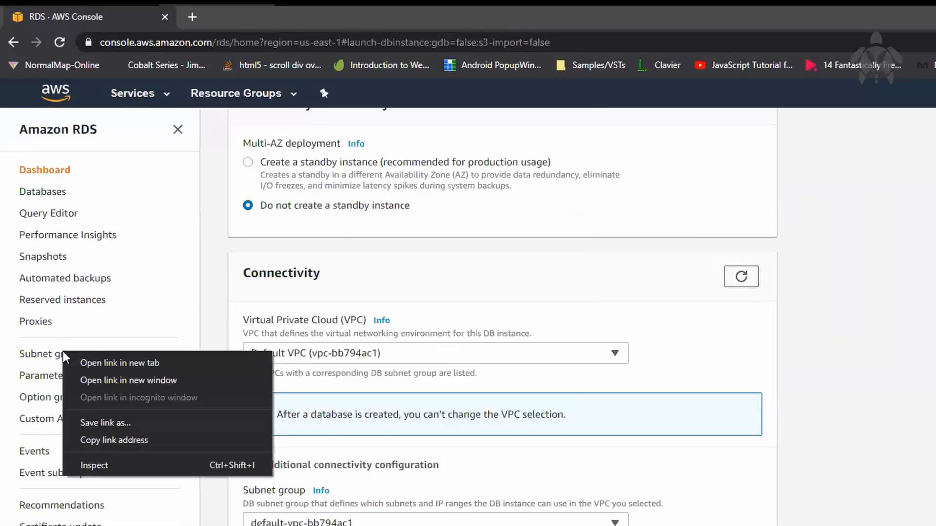
left_click(83, 362)
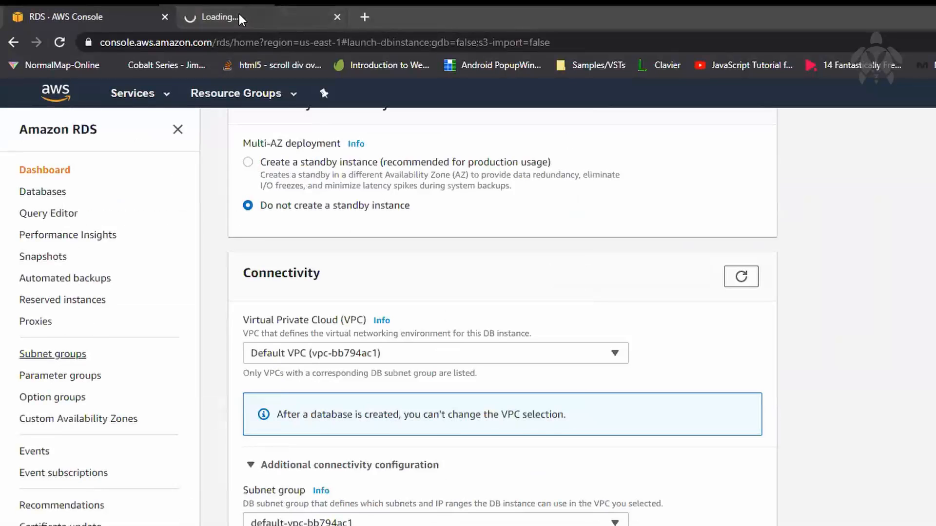
left_click(238, 14)
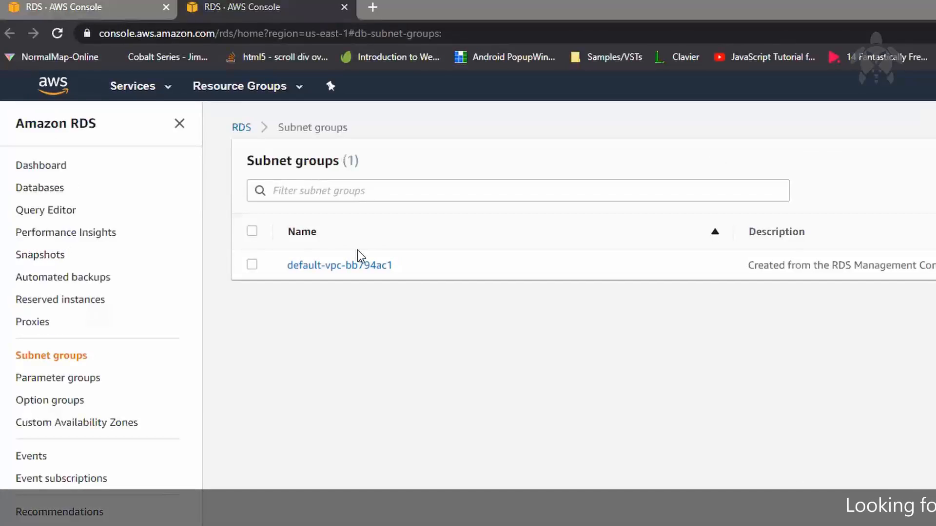
left_click(137, 7)
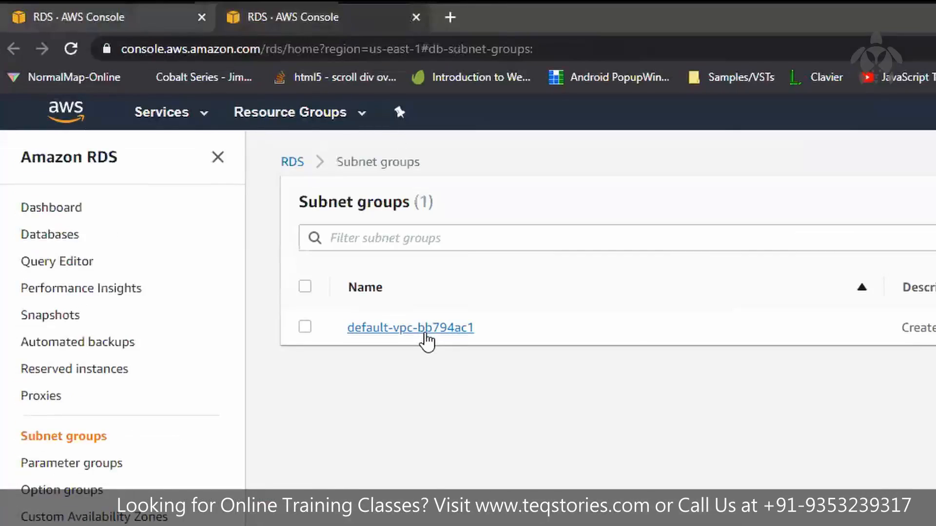
Examine the details and subnets of the default-vpc-bb794ac1 subnet group, and return to the subnet groups list
left_click(424, 327)
scroll(616, 255, "down", 2)
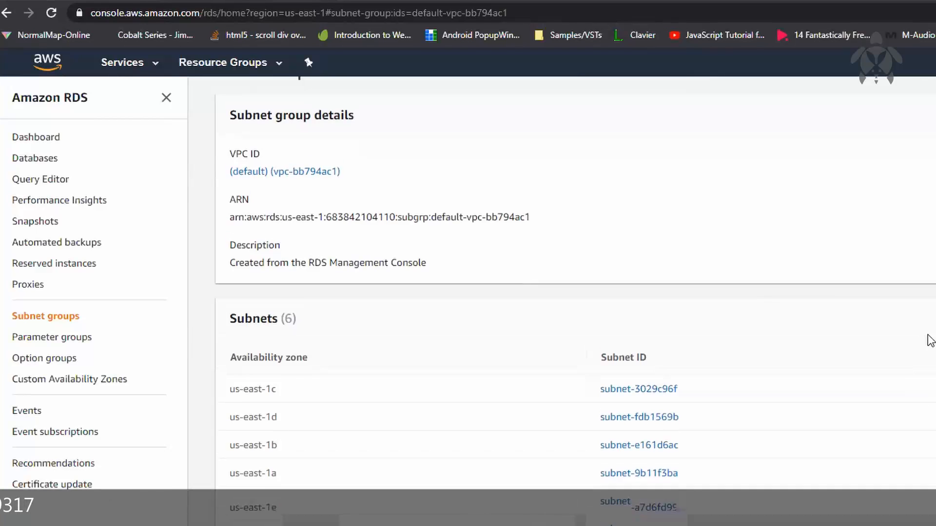
scroll(805, 369, "up", 2)
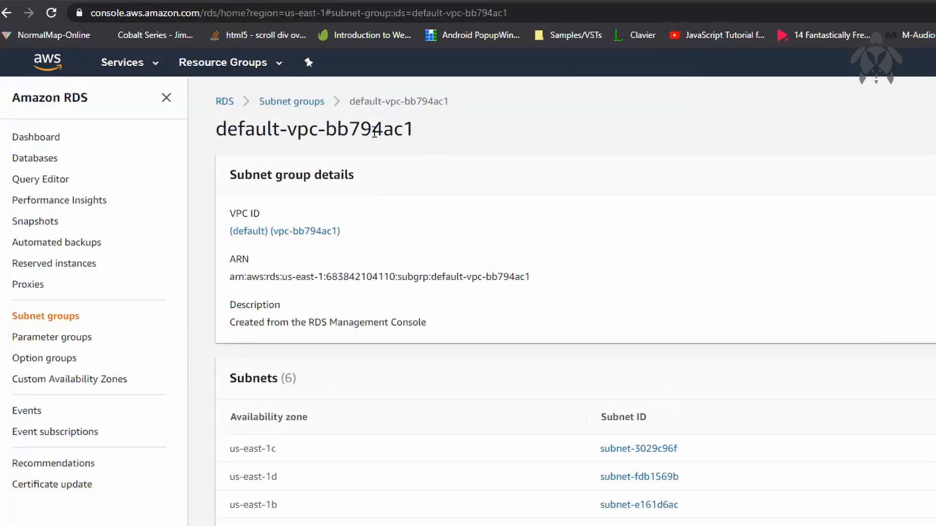
left_click(291, 101)
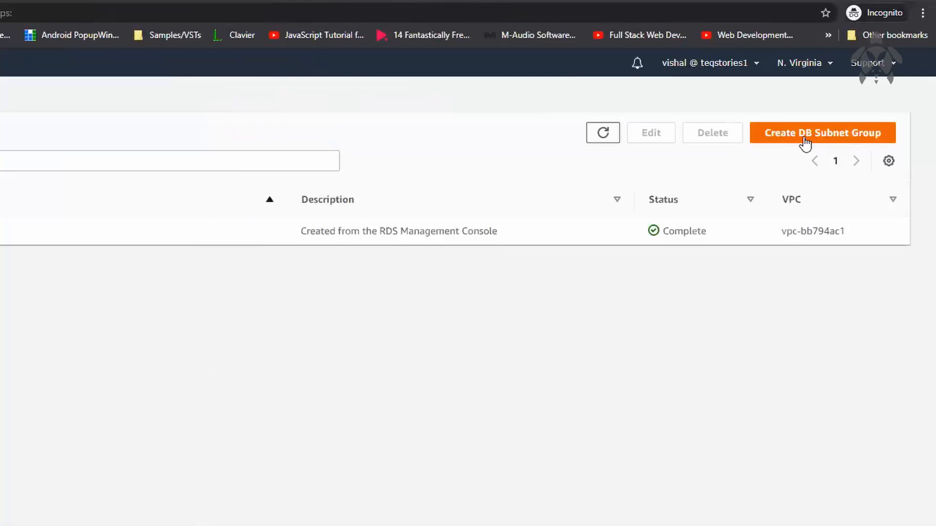
Start a new DB subnet group named hgkj and choose the default VPC vpc-bb794ac1 for it
left_click(804, 142)
left_click(205, 127)
type("hgkj")
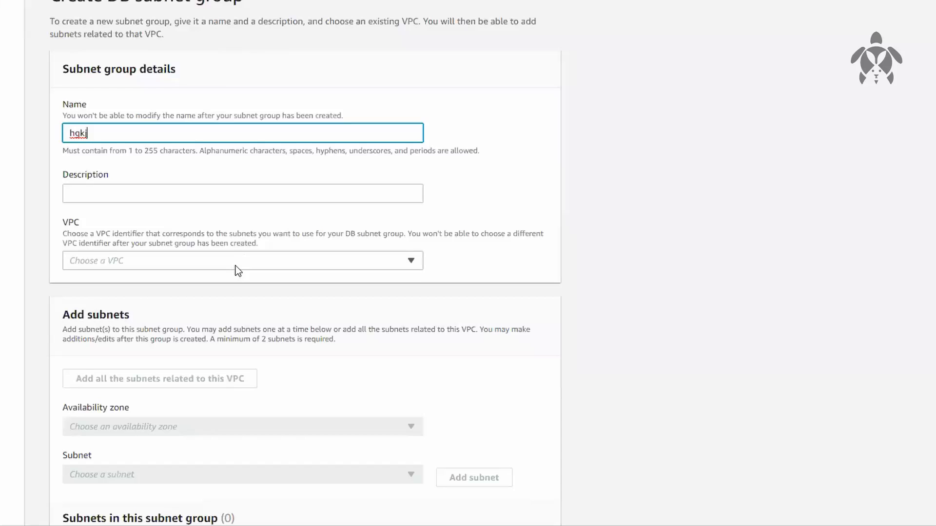
left_click(234, 266)
left_click(225, 298)
Add all the VPC's subnets to the new subnet group, and remove those in us-east-1f, us-east-1e and us-east-1d
scroll(561, 303, "down", 3)
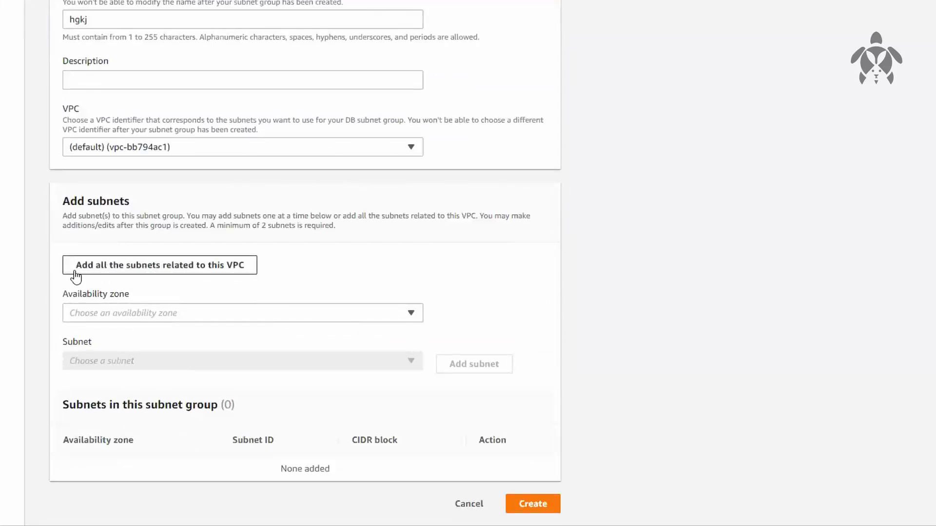
left_click(155, 275)
scroll(446, 461, "down", 3)
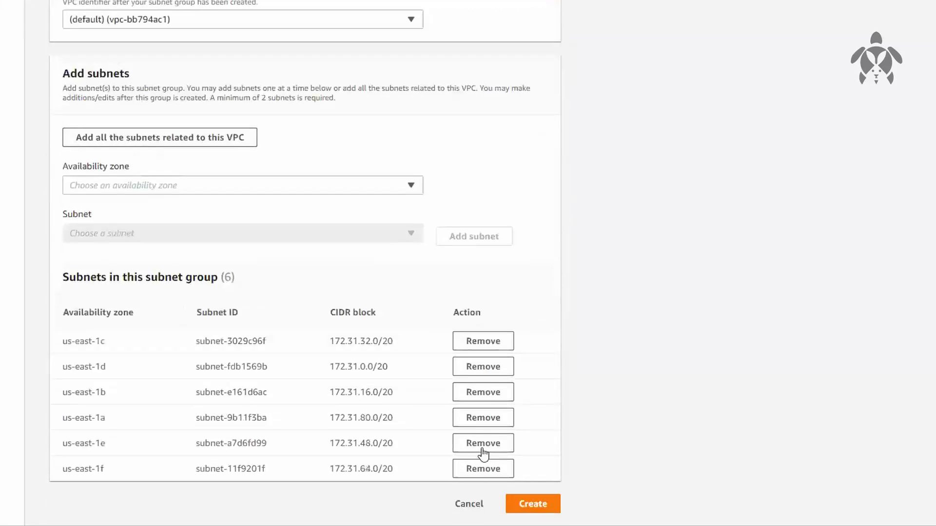
left_click(480, 468)
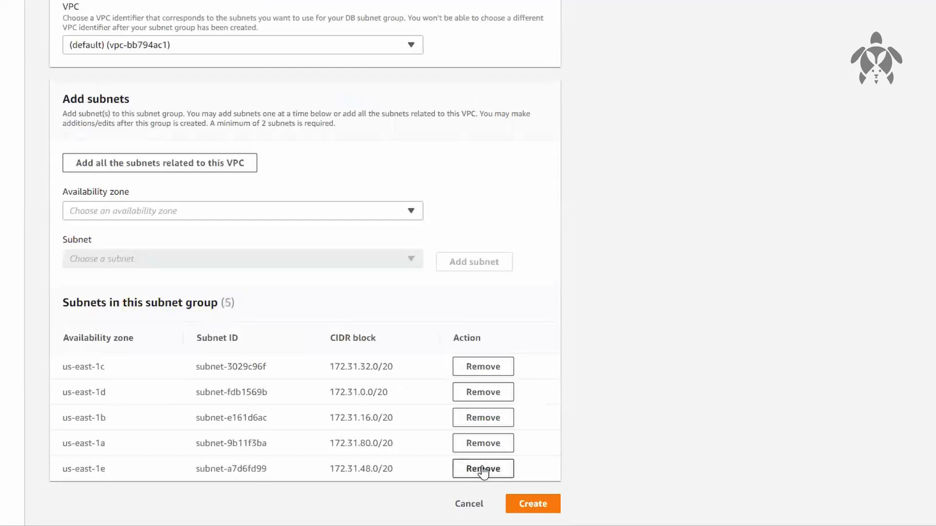
left_click(480, 469)
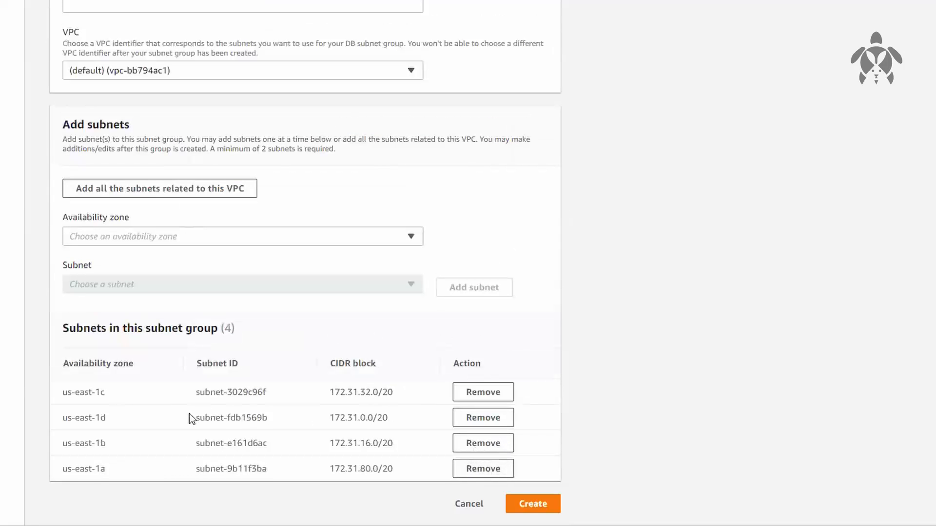
left_click(456, 419)
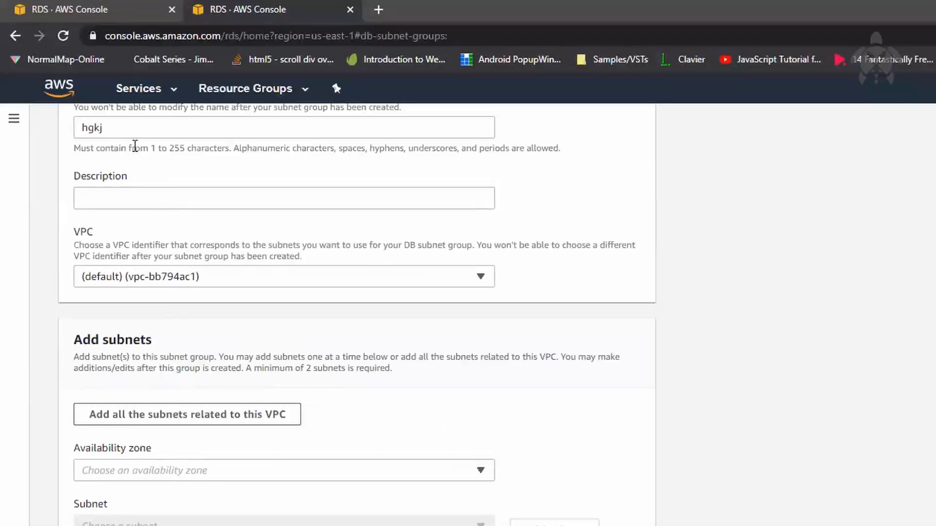
left_click_drag(129, 131, 4, 131)
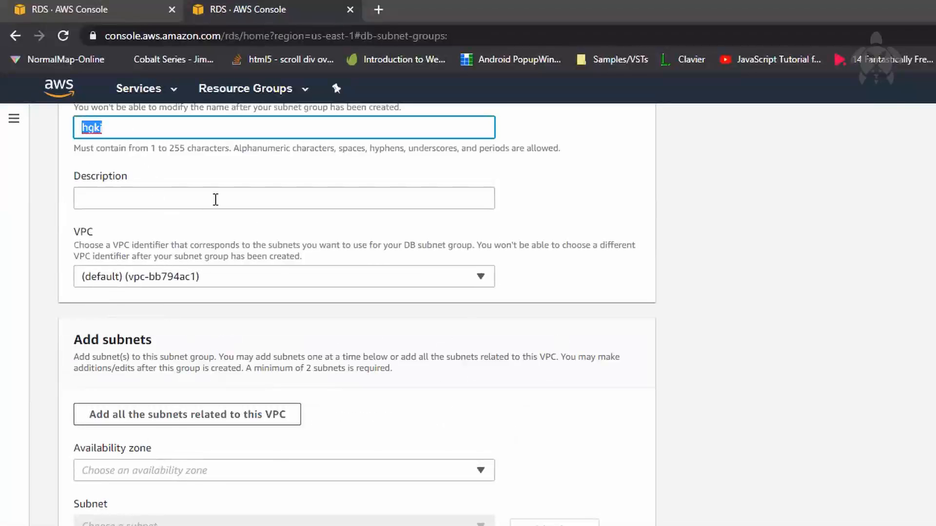
Return to the database creation tab and look through the available subnet groups, keeping default-vpc-bb794ac1
left_click(140, 22)
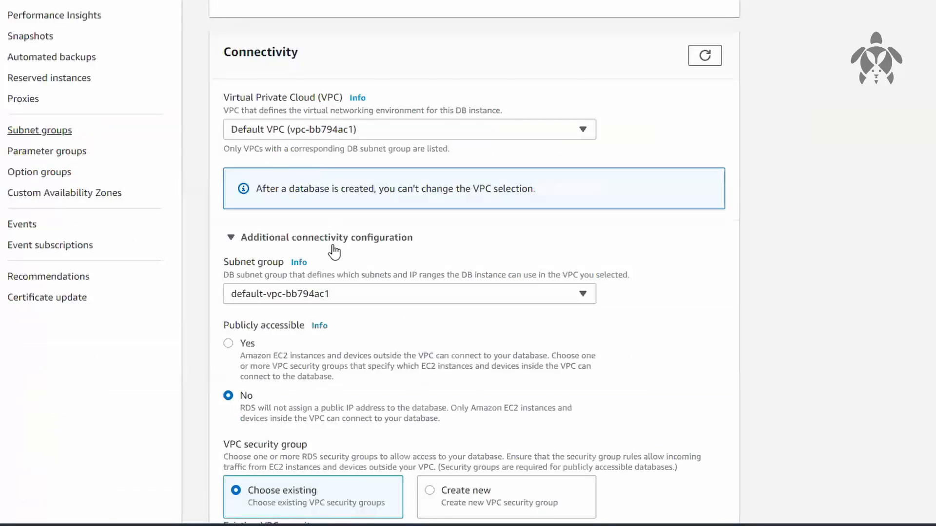
left_click(340, 294)
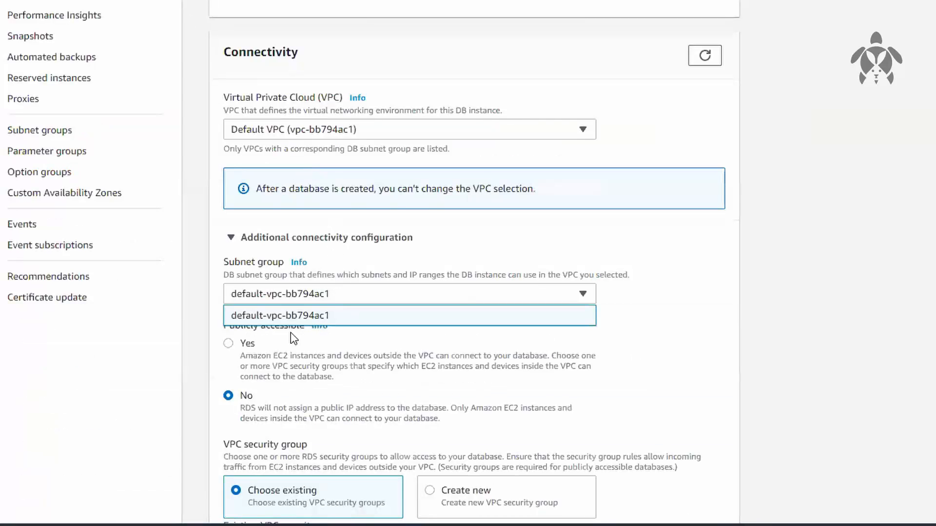
left_click(668, 307)
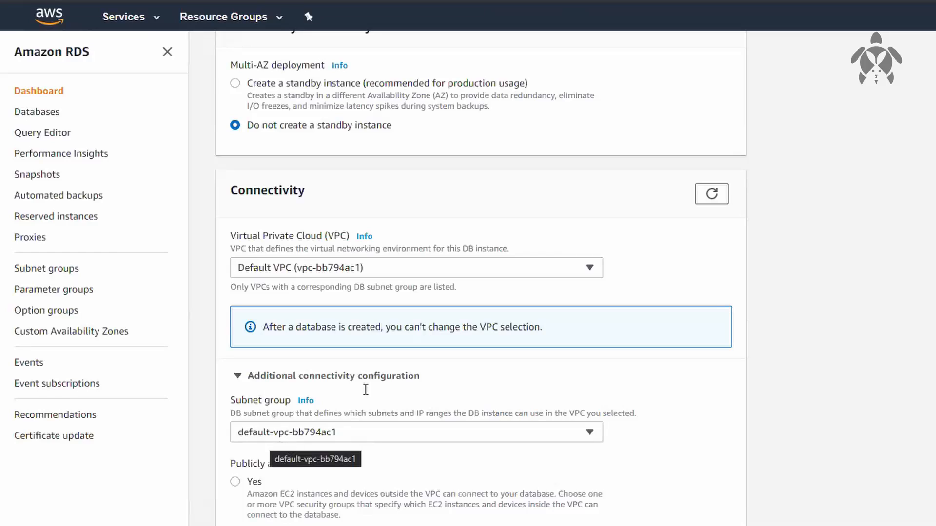
left_click_drag(239, 69, 314, 68)
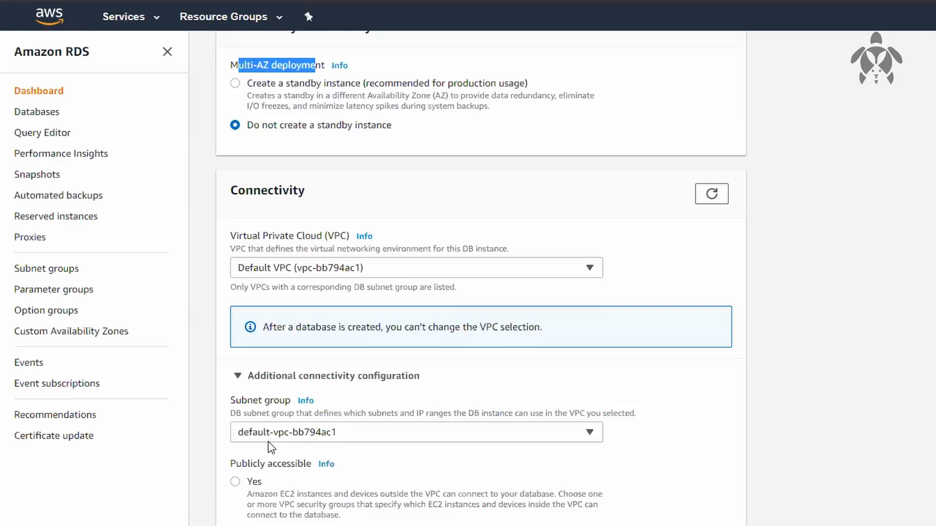
Replace the default VPC security group with the existing linux SG Default group
scroll(758, 350, "down", 4)
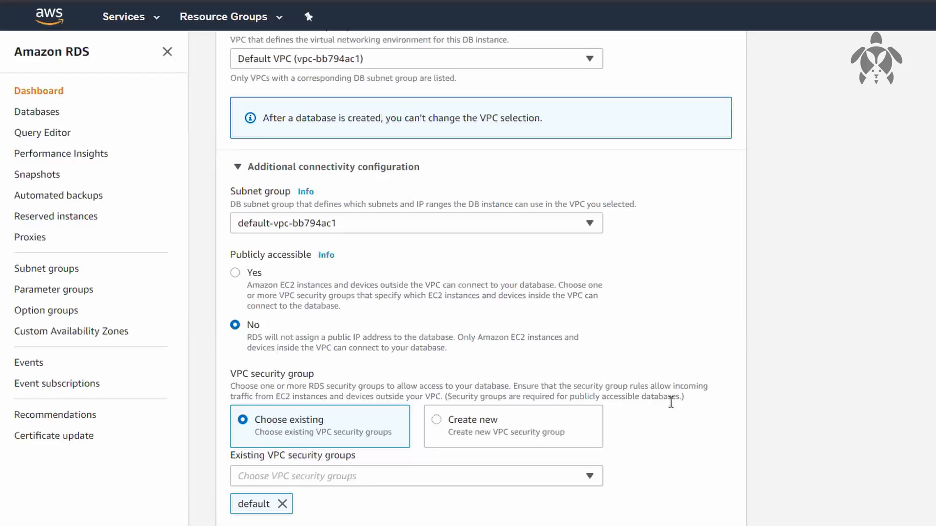
scroll(670, 401, "down", 3)
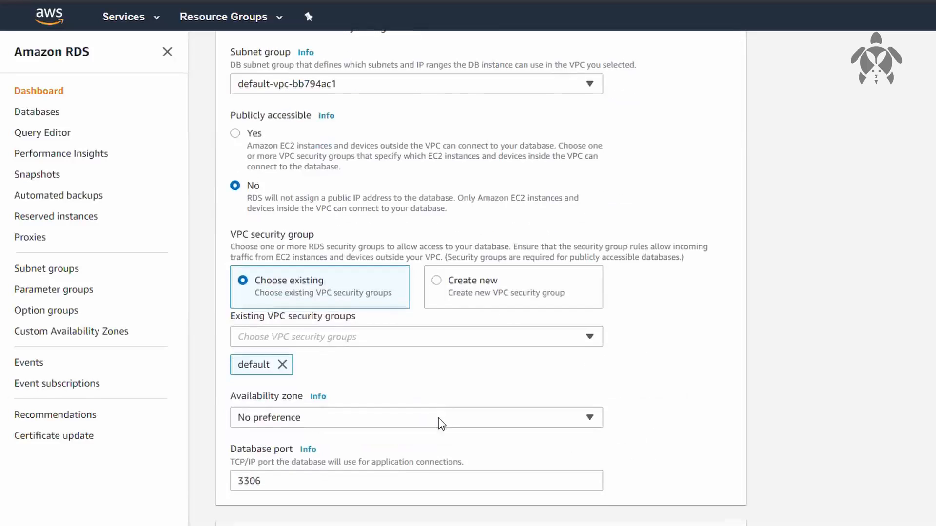
left_click(287, 365)
left_click(329, 337)
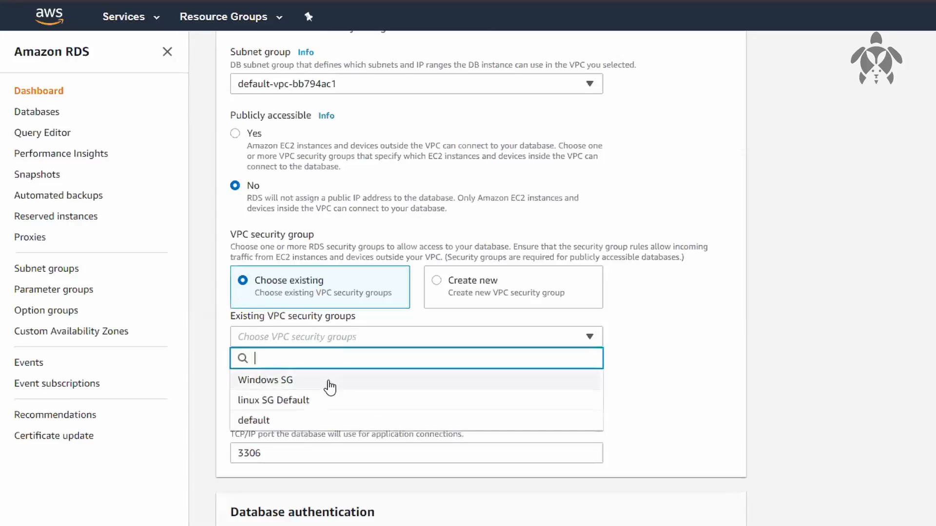
left_click(329, 410)
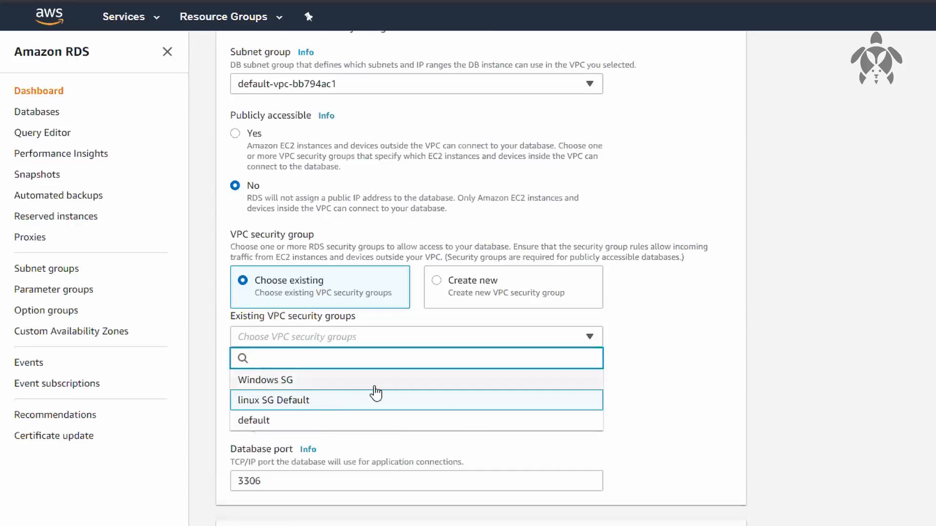
left_click(644, 389)
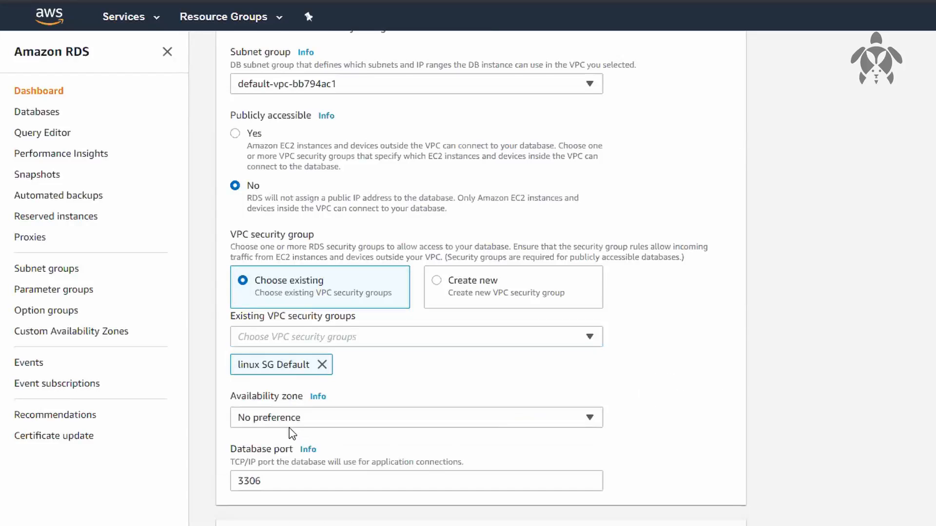
Set the database's availability zone to us-east-1a
left_click(307, 416)
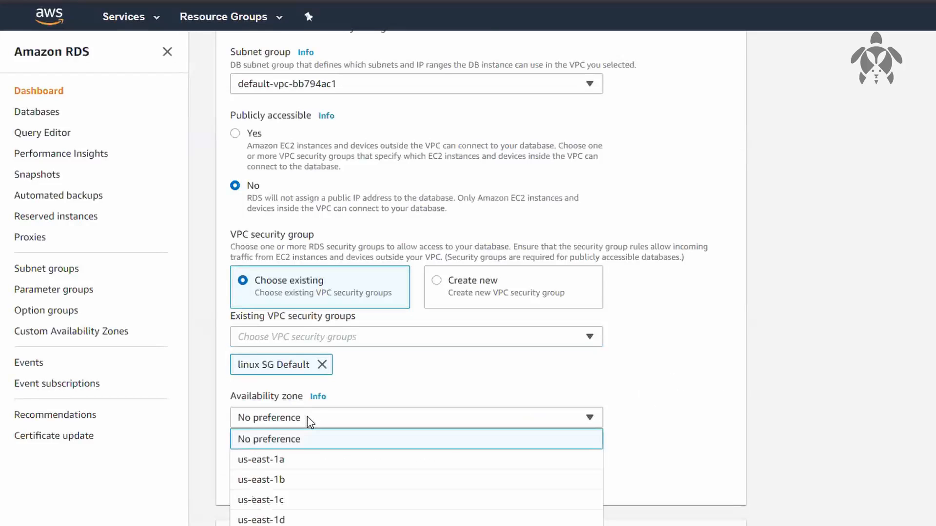
left_click(665, 391)
scroll(376, 276, "up", 3)
scroll(326, 215, "down", 6)
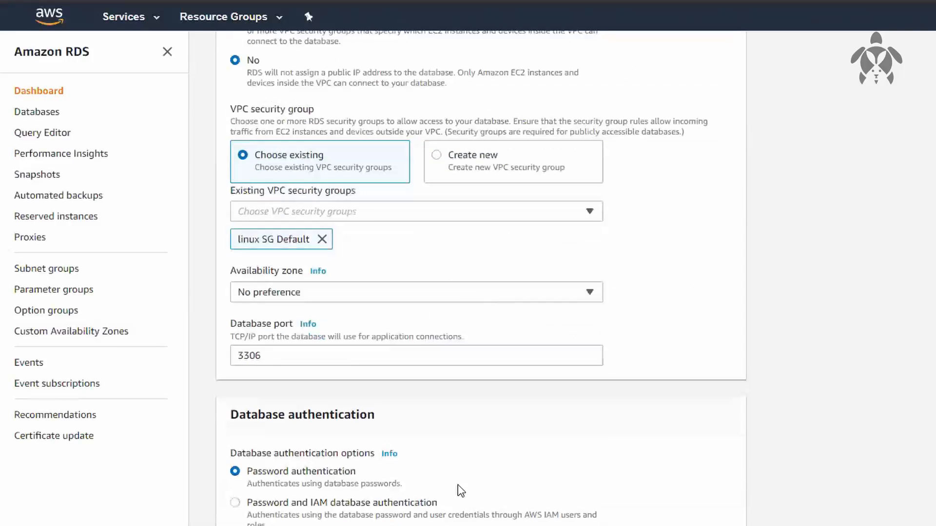
left_click(382, 278)
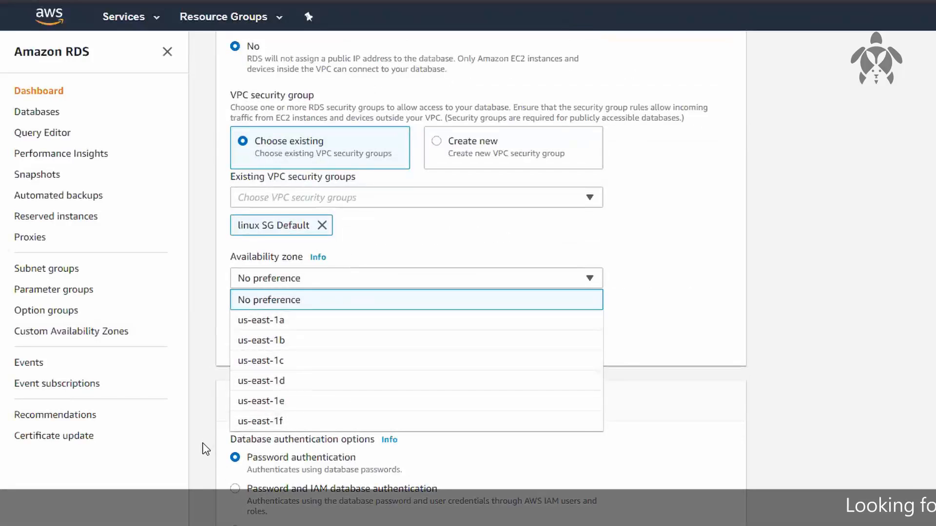
left_click(288, 321)
Expand the additional configuration and set the initial database name to teqdb
scroll(565, 316, "down", 1)
scroll(563, 321, "down", 1)
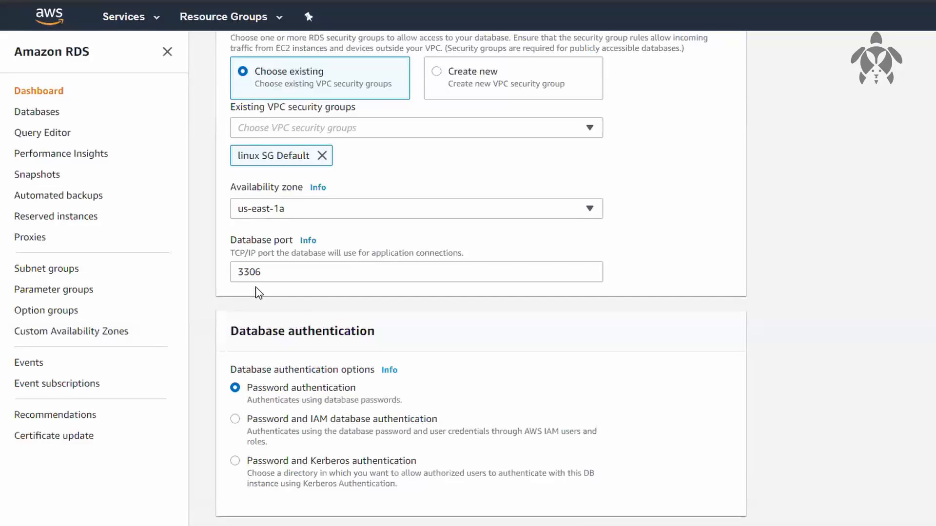
scroll(429, 331, "down", 3)
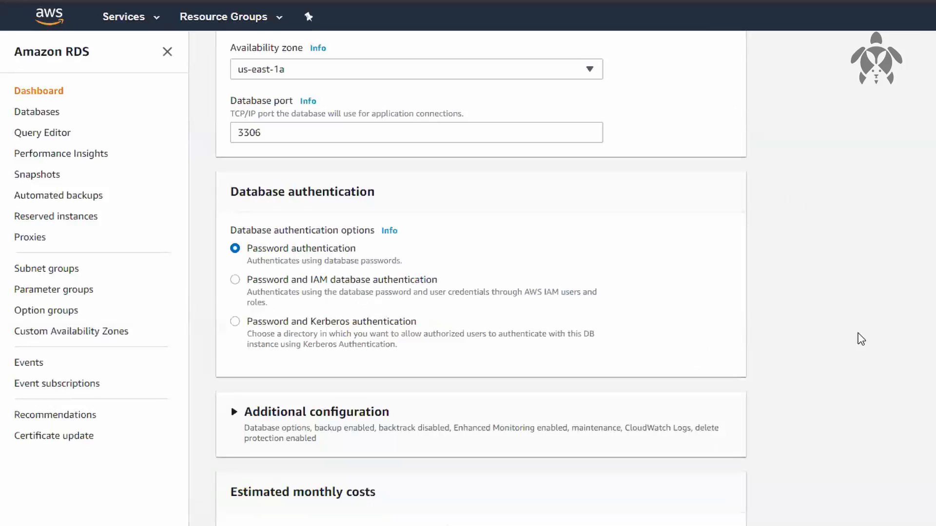
scroll(858, 338, "down", 1)
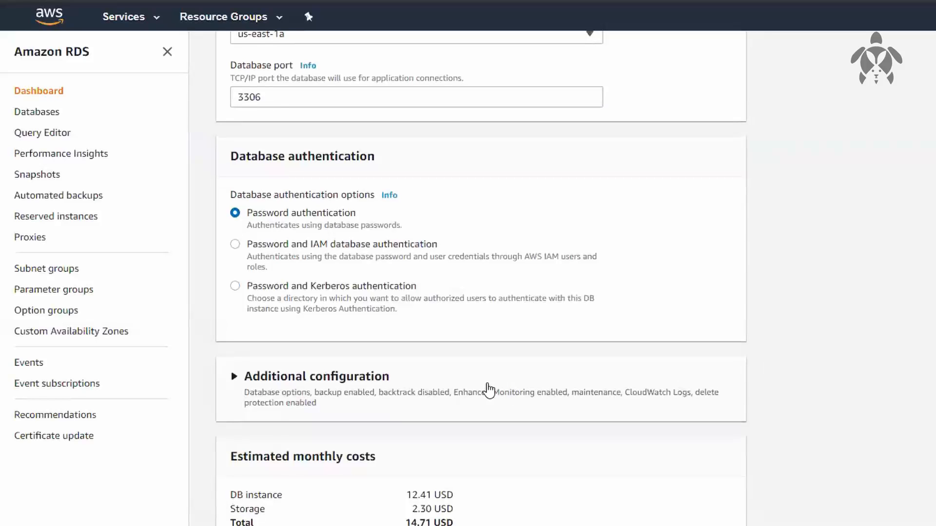
left_click(489, 390)
scroll(835, 359, "down", 5)
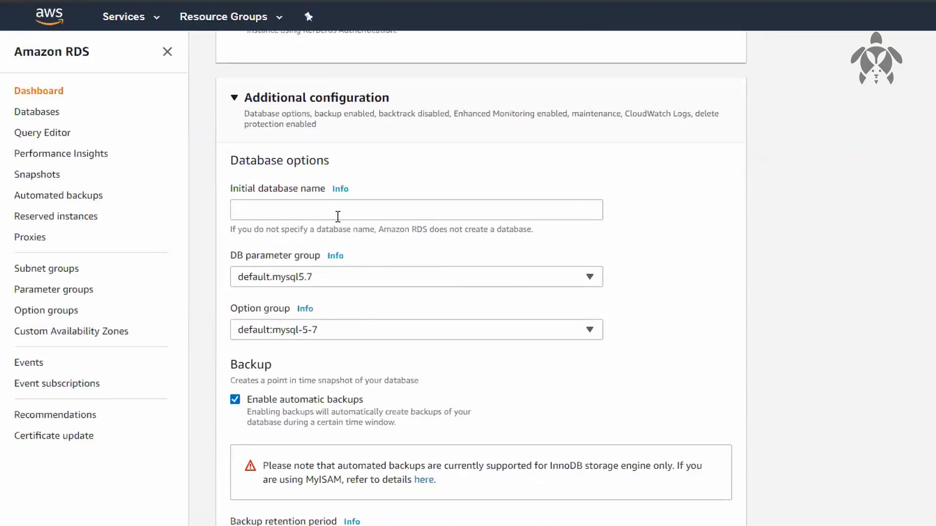
left_click(338, 216)
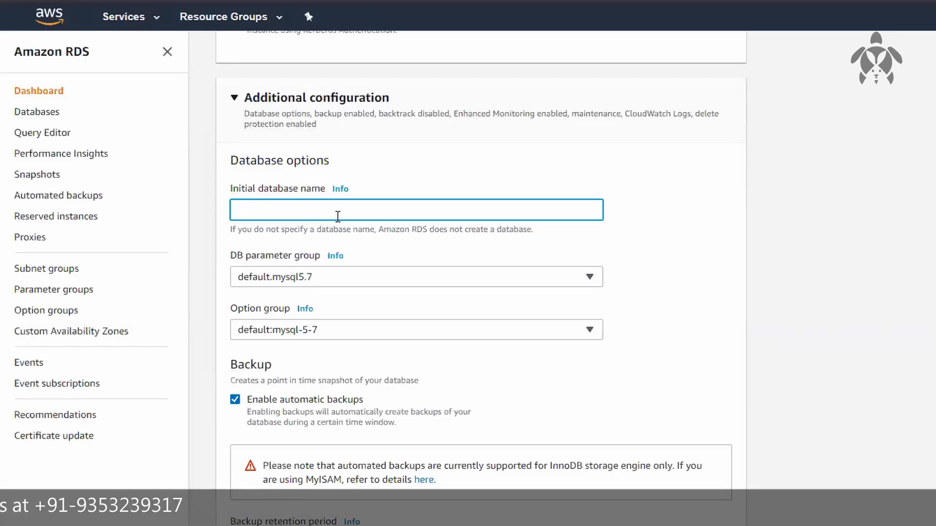
type("teqdb")
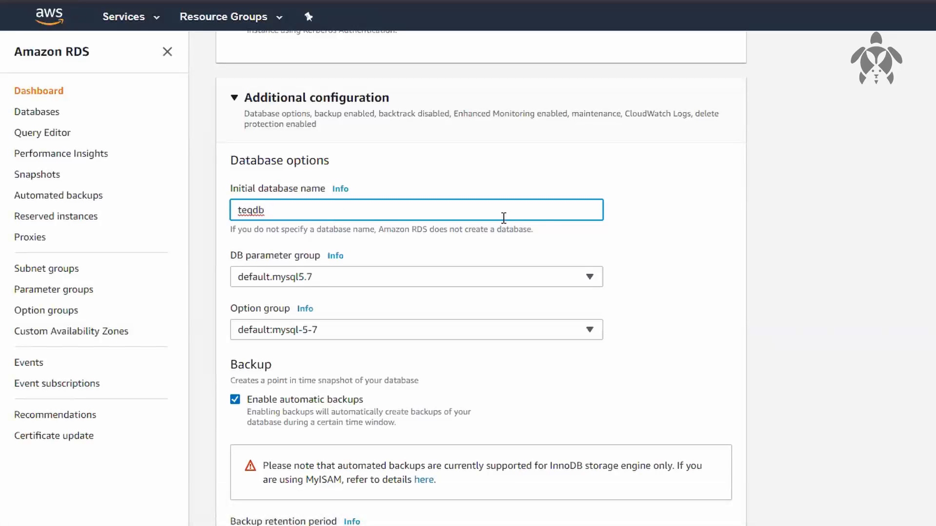
left_click(671, 262)
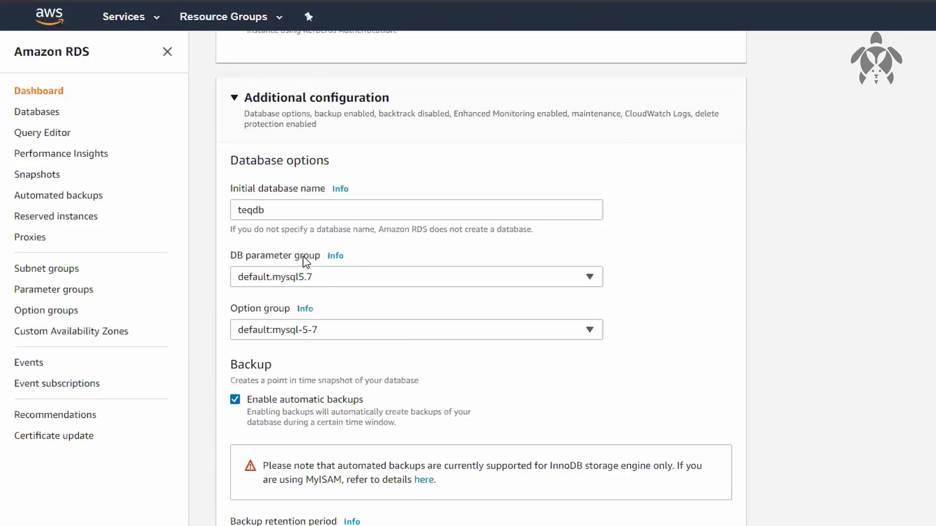
Read the help information on the DB parameter group setting and close it
right_click(334, 252)
key("Escape")
left_click(335, 257)
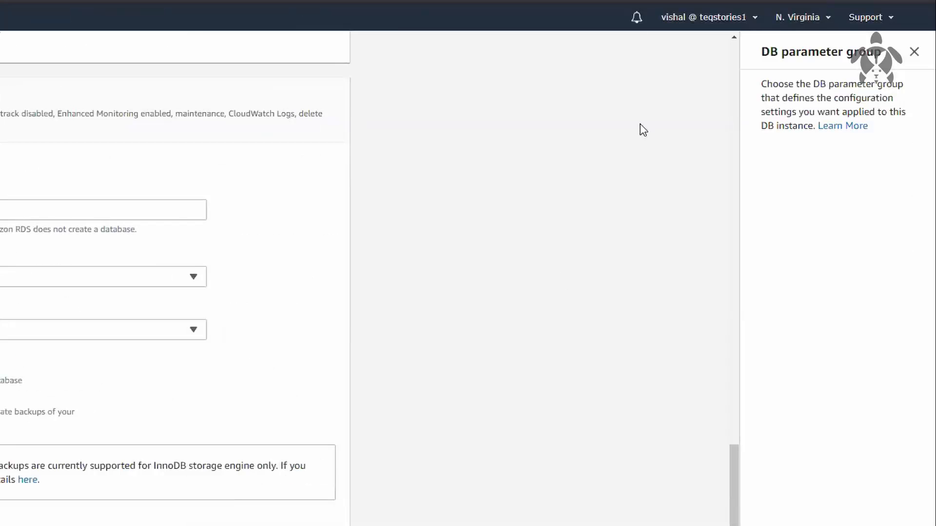
left_click(915, 52)
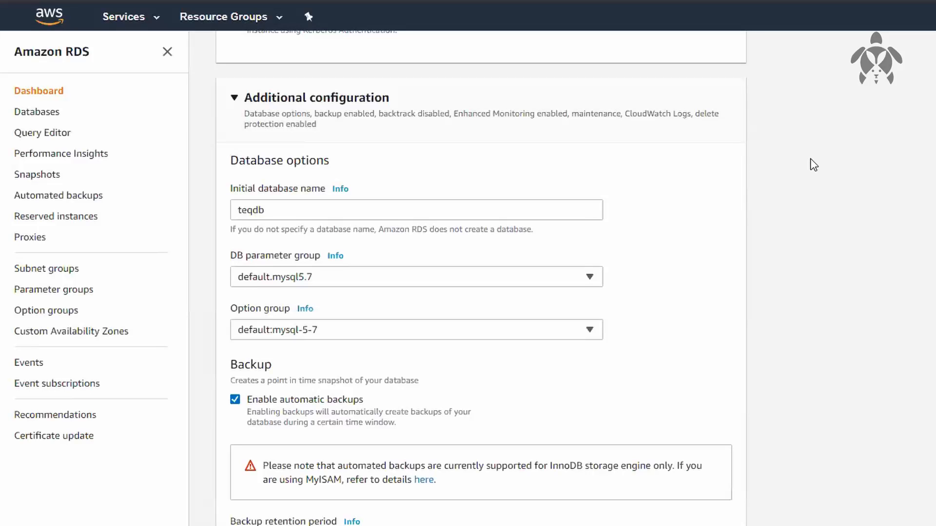
Review the configured database options, connectivity, availability, storage, instance size and credential settings in the creation form
scroll(813, 165, "up", 3)
scroll(814, 165, "down", 2)
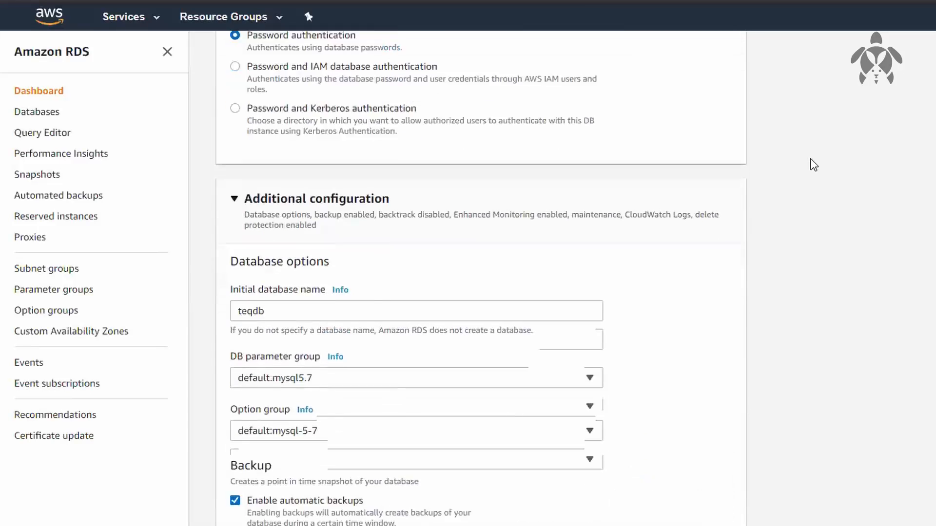
scroll(813, 165, "up", 15)
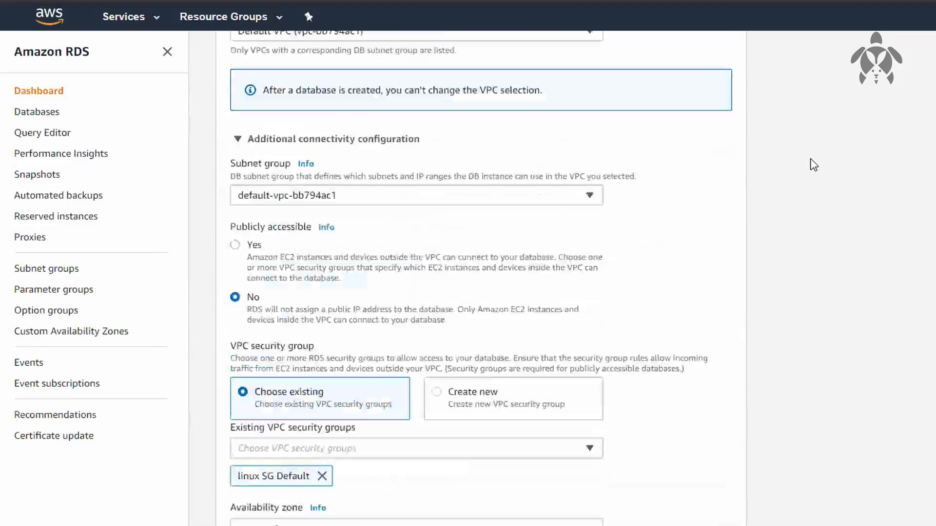
scroll(821, 400, "up", 6)
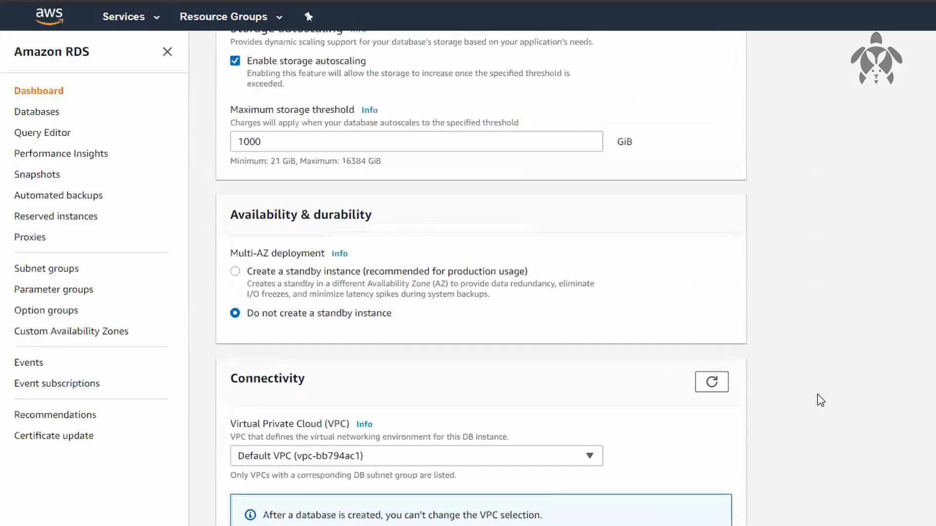
scroll(821, 401, "down", 20)
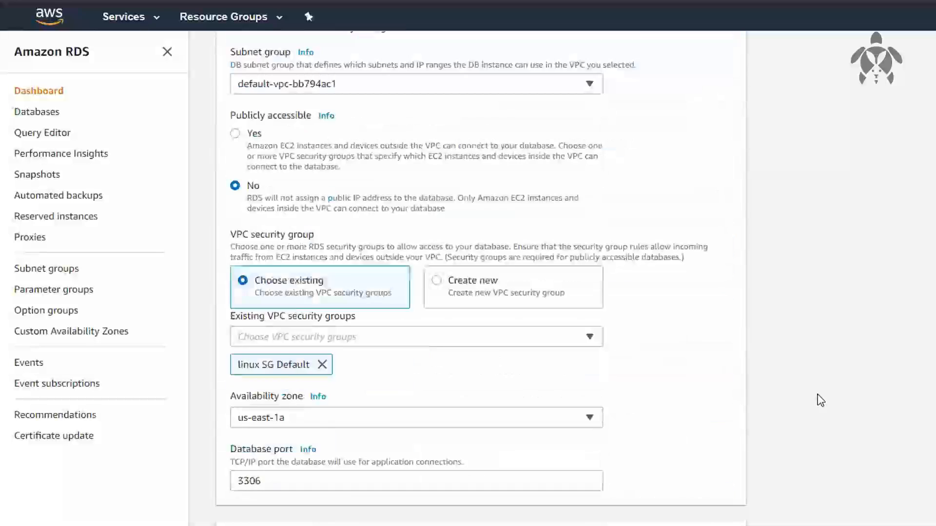
scroll(821, 400, "down", 6)
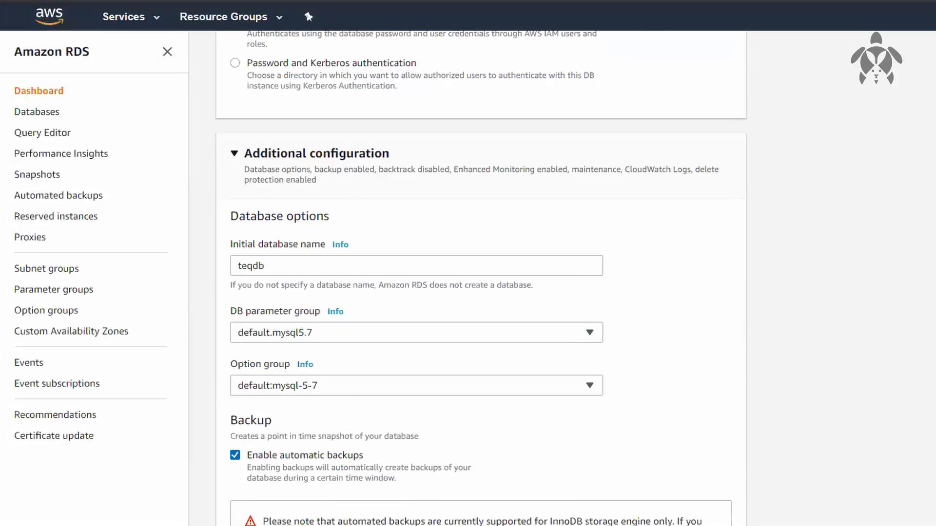
scroll(481, 272, "up", 20)
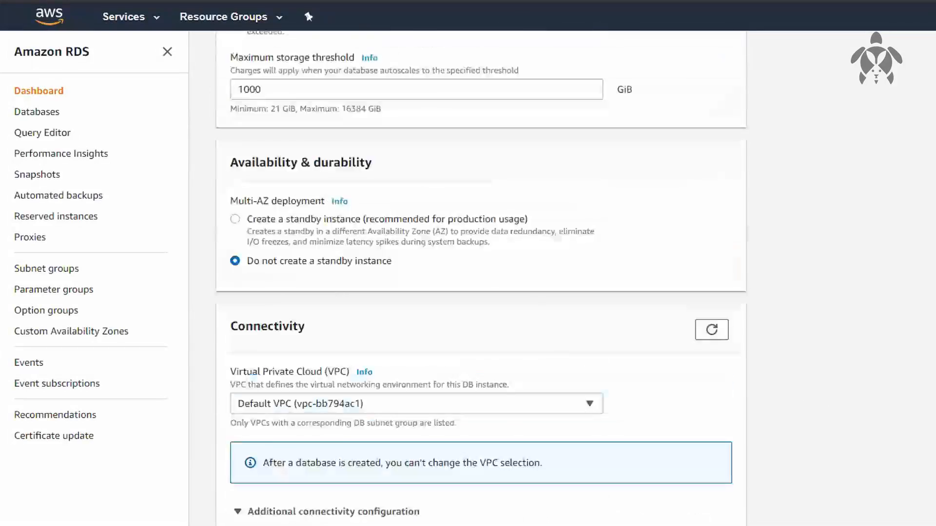
scroll(481, 272, "up", 15)
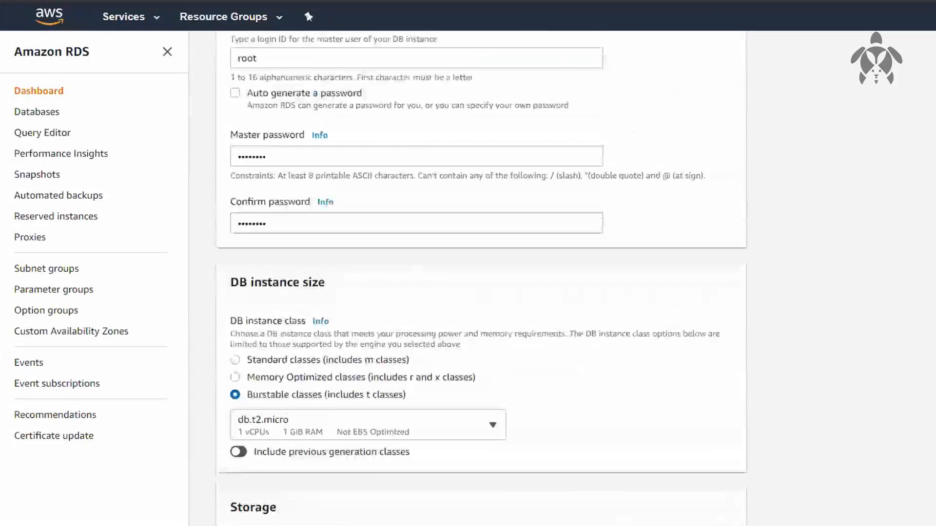
Examine the instance settings, size, storage, availability, connectivity and database authentication sections of the creation form
scroll(481, 272, "up", 4)
scroll(628, 117, "down", 4)
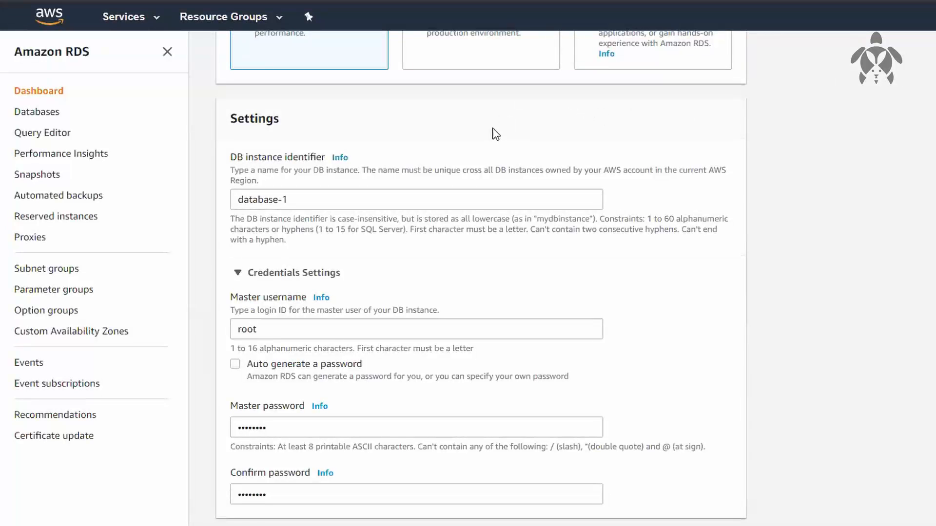
scroll(496, 134, "down", 8)
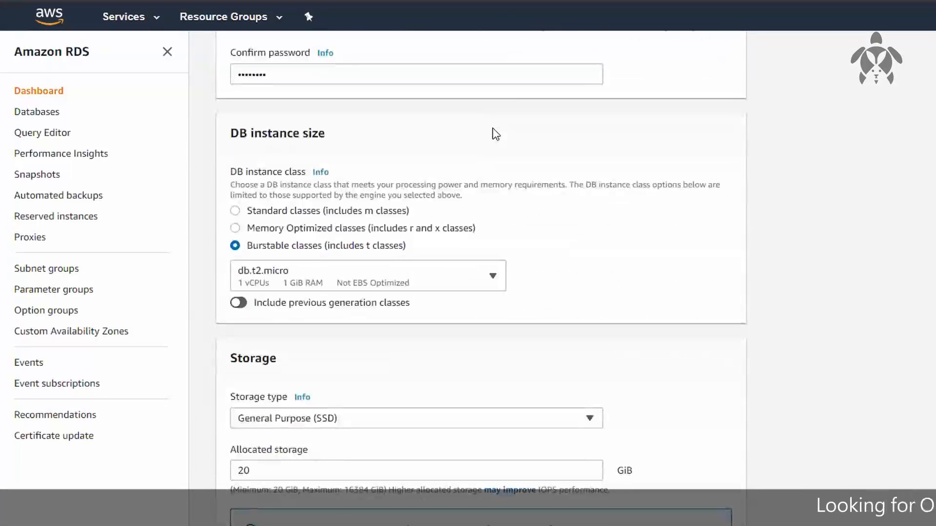
scroll(496, 134, "down", 2)
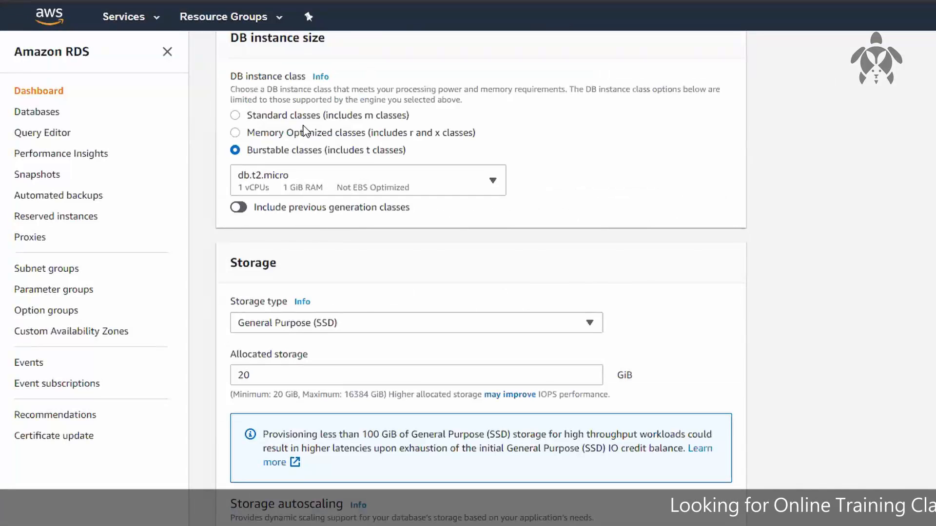
scroll(514, 228, "down", 1)
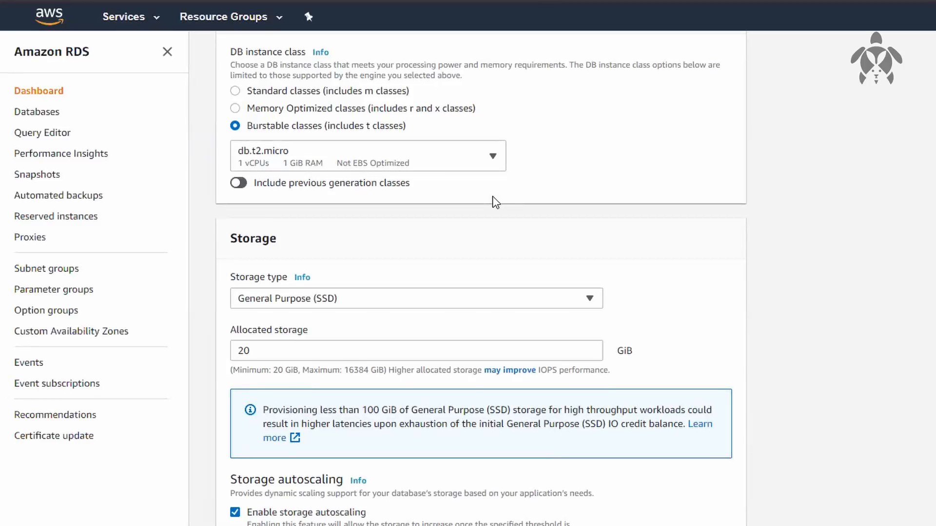
scroll(492, 197, "down", 6)
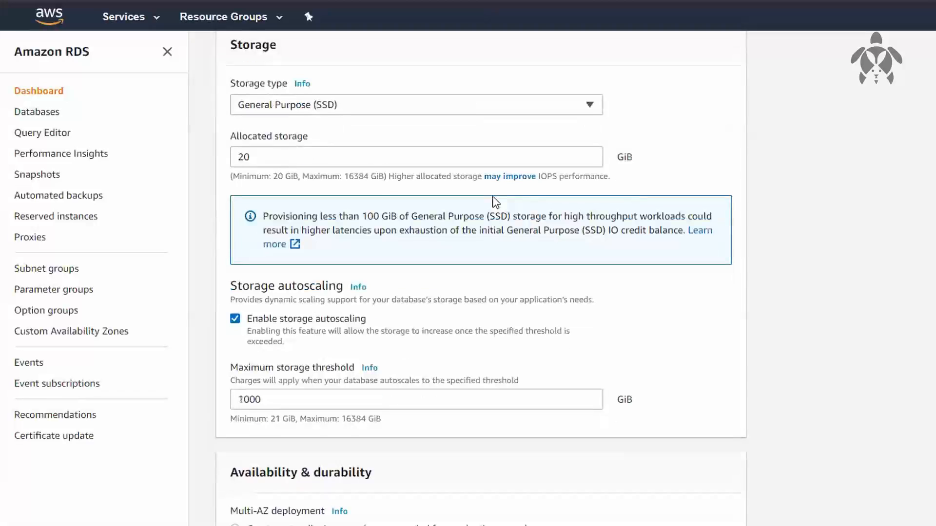
scroll(495, 202, "down", 4)
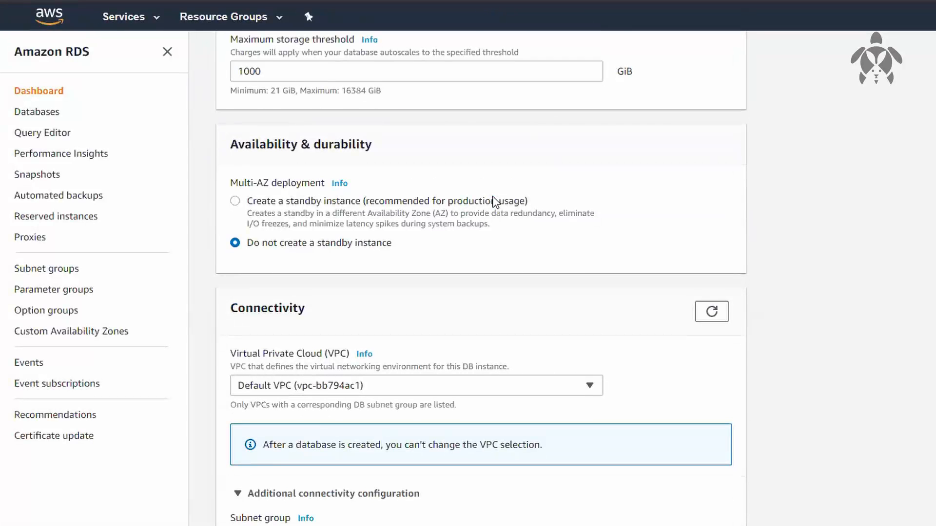
scroll(496, 202, "down", 3)
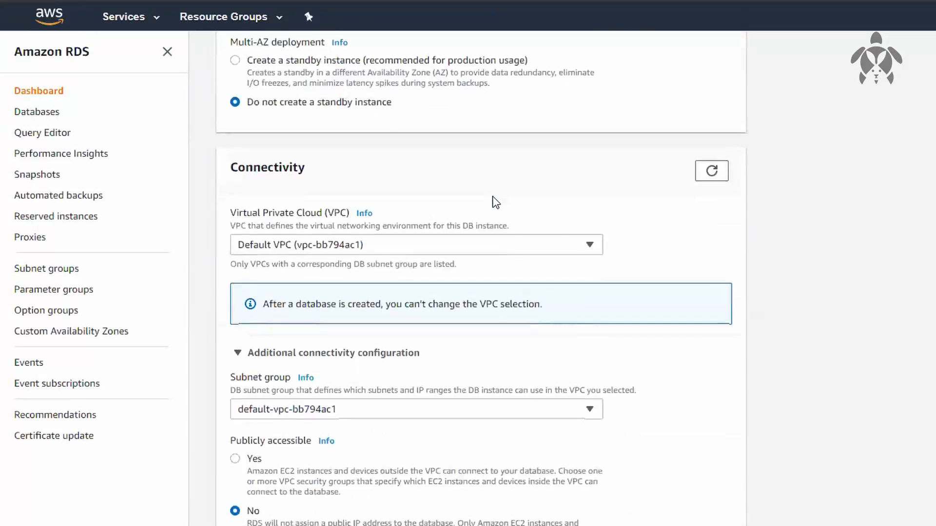
scroll(496, 202, "down", 3)
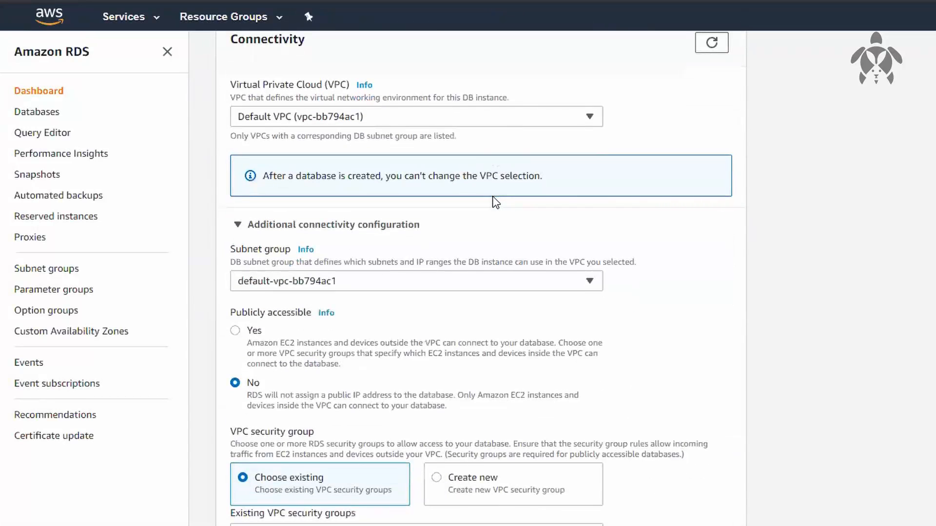
scroll(495, 202, "down", 9)
scroll(496, 202, "down", 4)
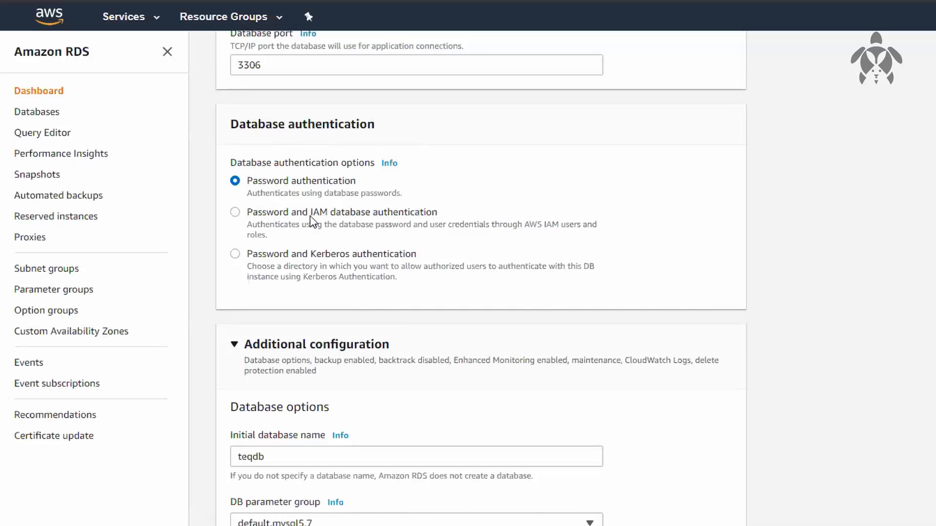
scroll(310, 220, "down", 3)
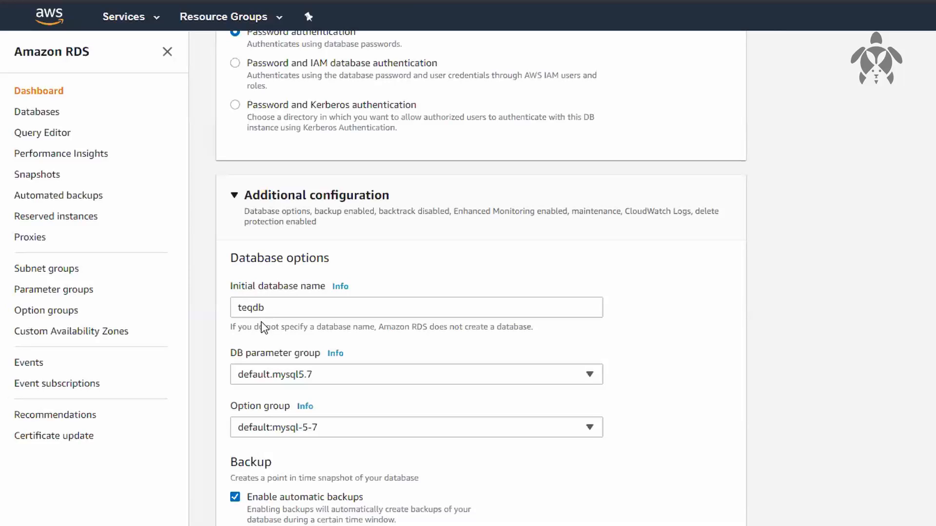
Choose a selected window for backups, and turn off automatic backups for the database
scroll(263, 327, "down", 5)
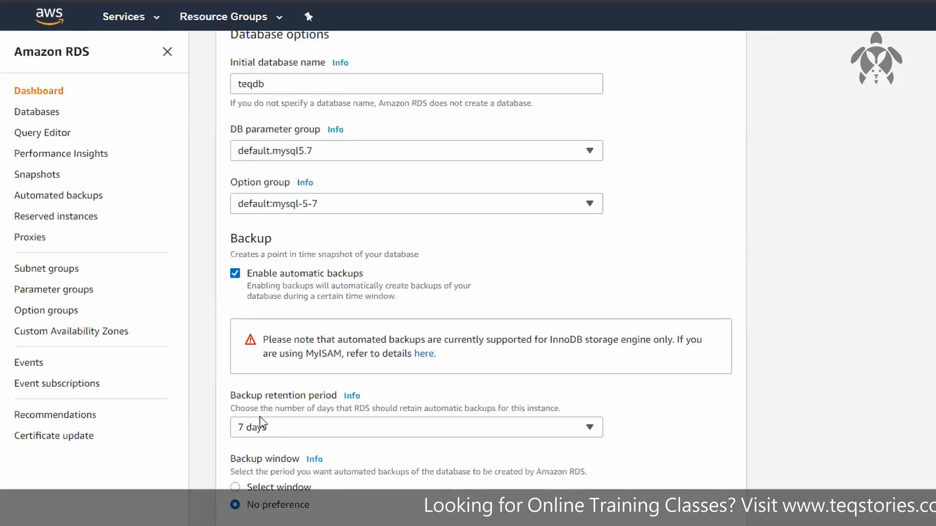
scroll(263, 422, "down", 1)
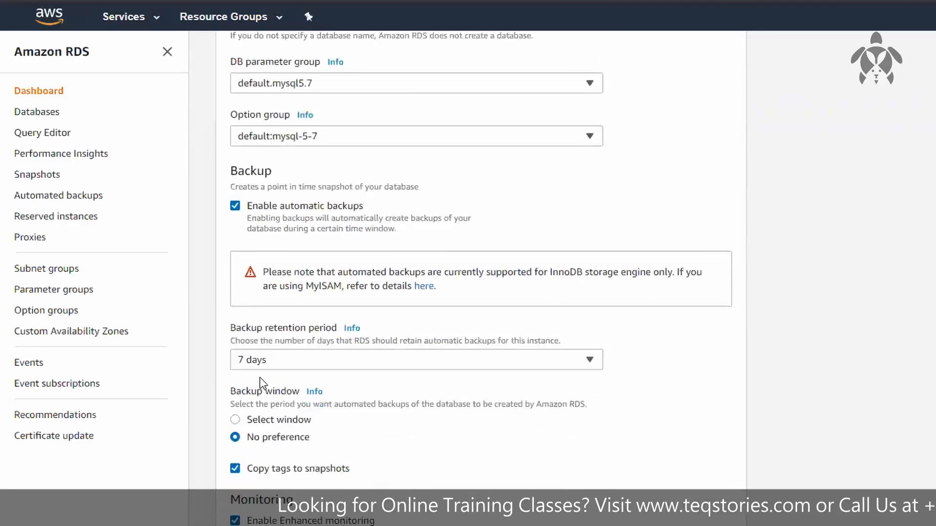
left_click(274, 422)
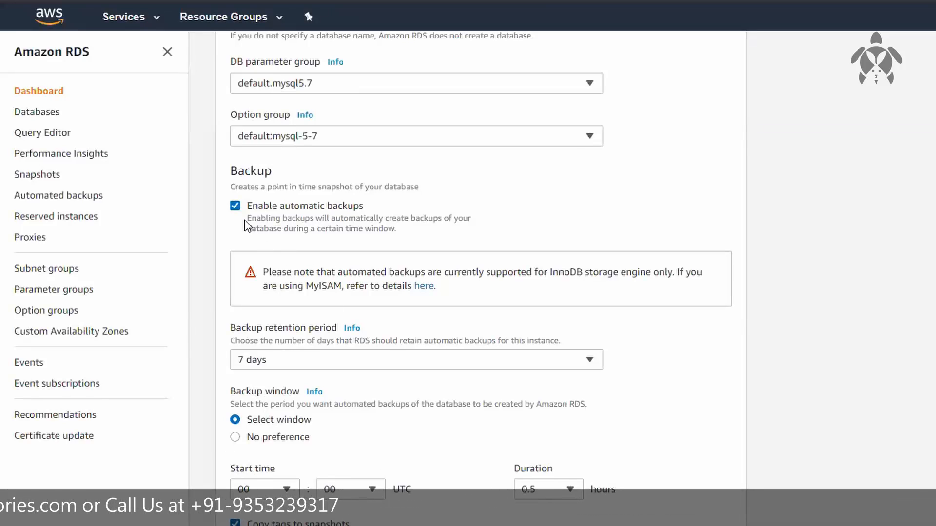
left_click(238, 206)
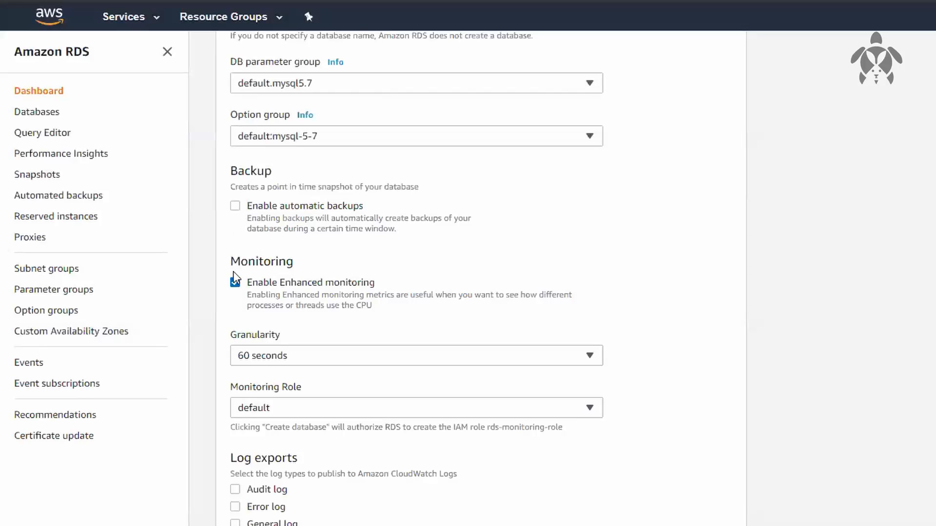
Turn off Enhanced monitoring and enable export of the slow query log to CloudWatch Logs
left_click(240, 287)
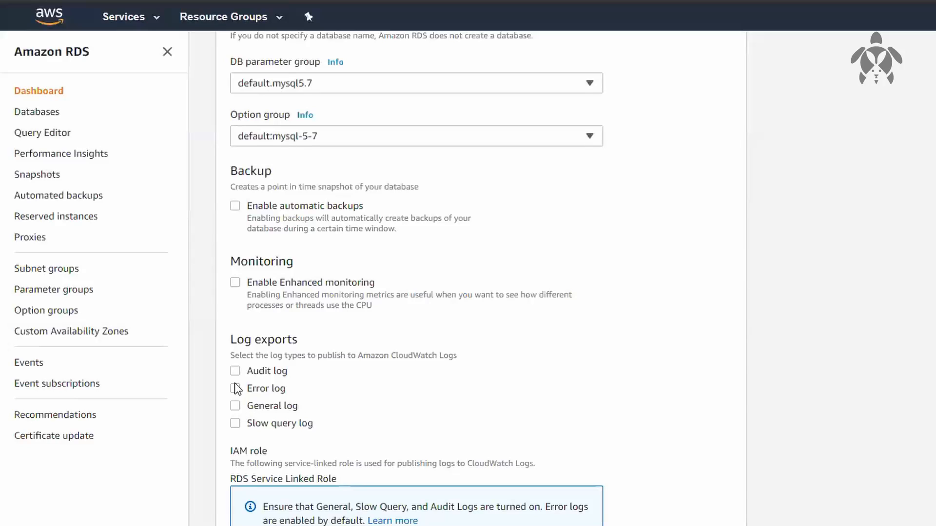
left_click(235, 423)
Disable auto minor version upgrade and set the maintenance window option to Select window
scroll(235, 427, "down", 6)
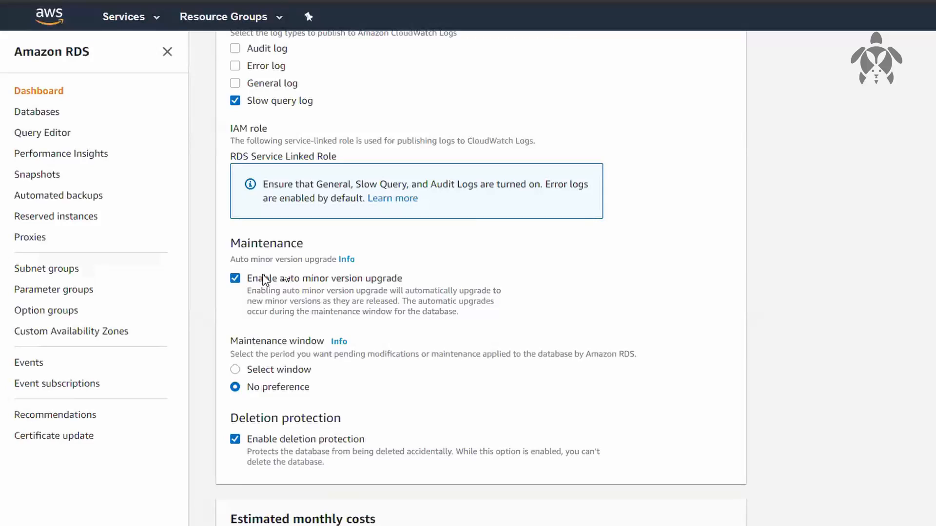
left_click(241, 281)
left_click(271, 372)
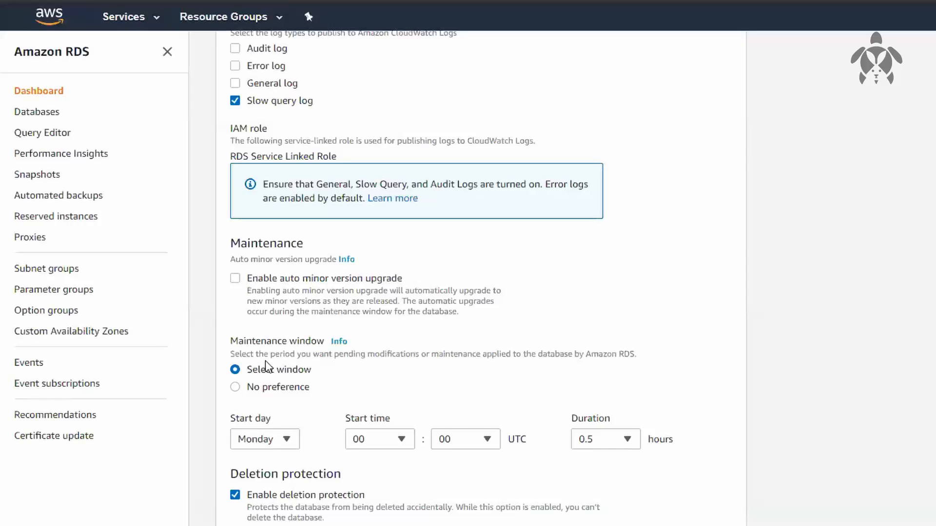
Check the estimated monthly costs and create the database with deletion protection left enabled
scroll(297, 458, "down", 3)
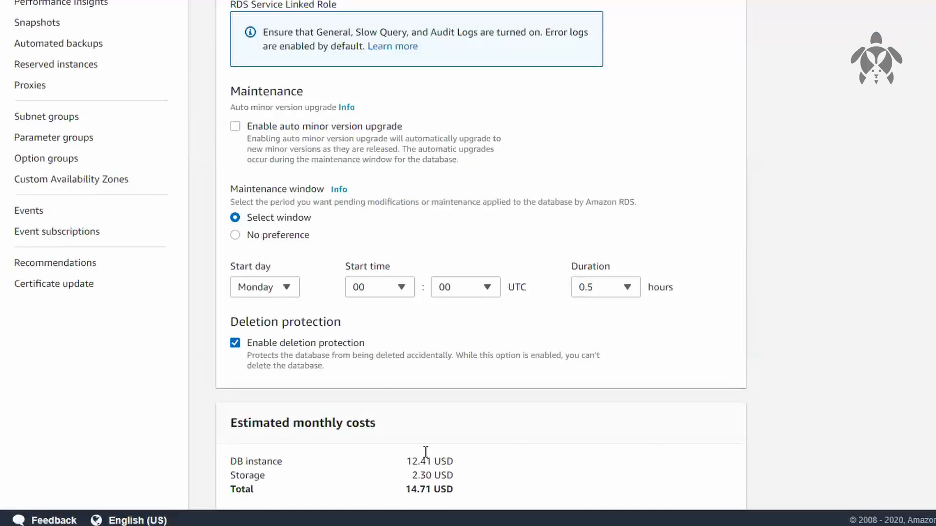
scroll(871, 220, "down", 3)
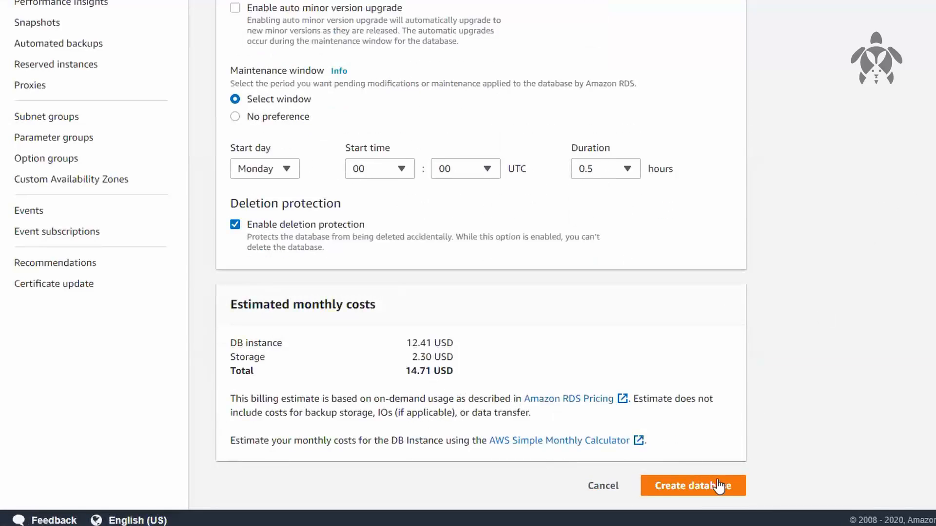
left_click(700, 486)
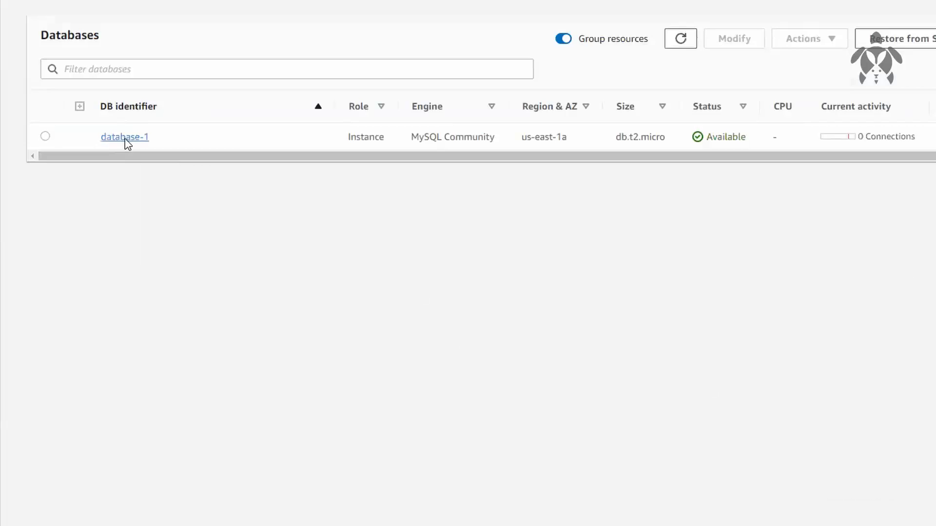
Open database-1 and review its endpoint, networking, security, security group rules, replication and proxy details
left_click(227, 190)
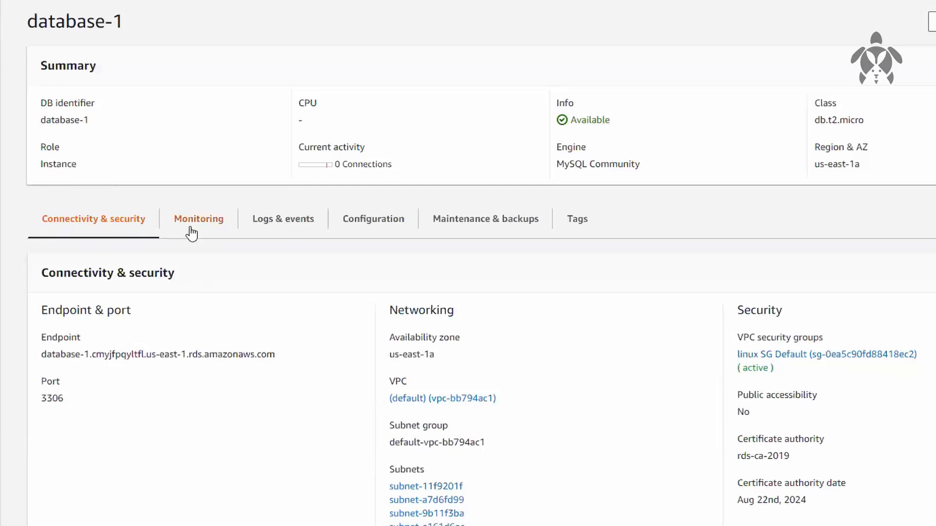
scroll(551, 362, "down", 3)
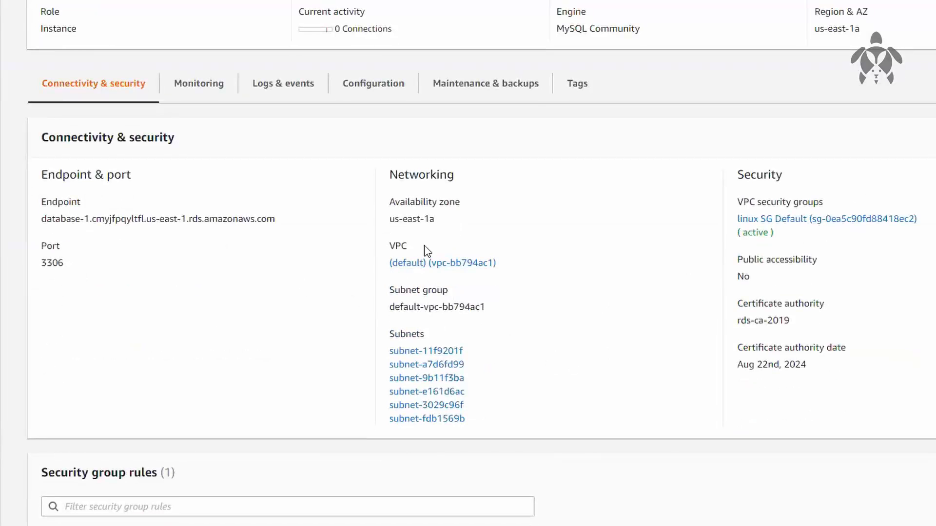
left_click_drag(723, 271, 781, 287)
left_click(710, 280)
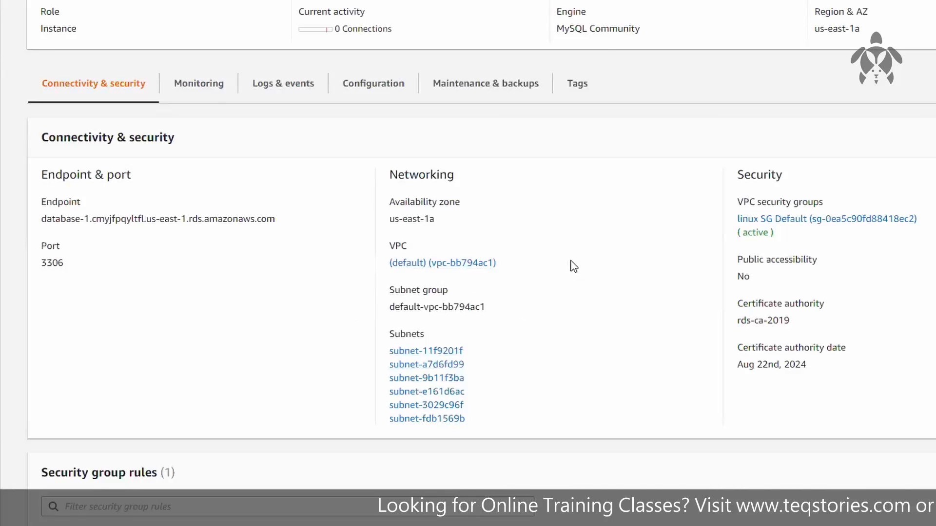
scroll(570, 266, "down", 4)
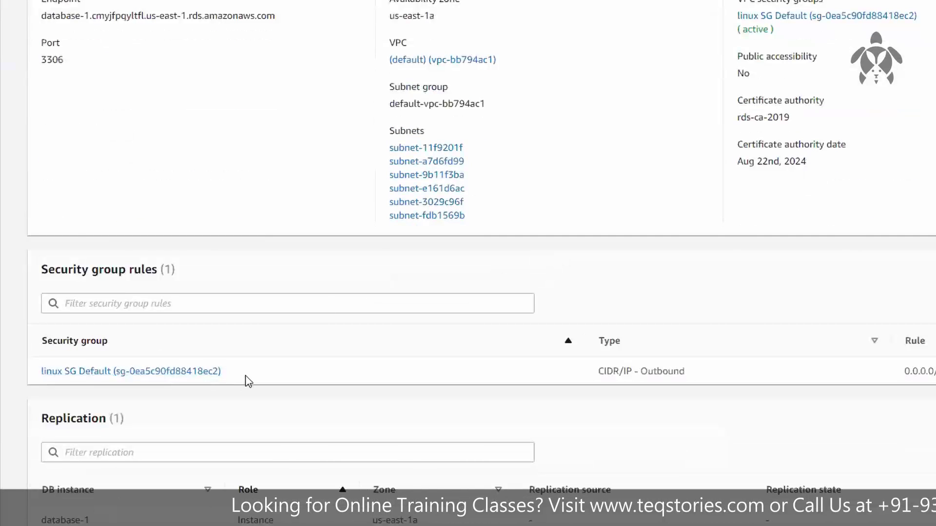
scroll(376, 387, "down", 4)
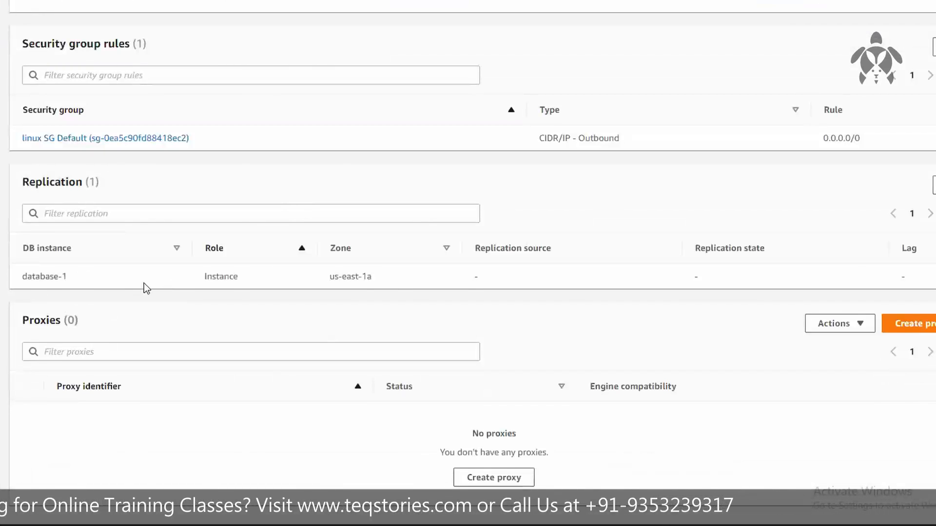
scroll(585, 233, "up", 9)
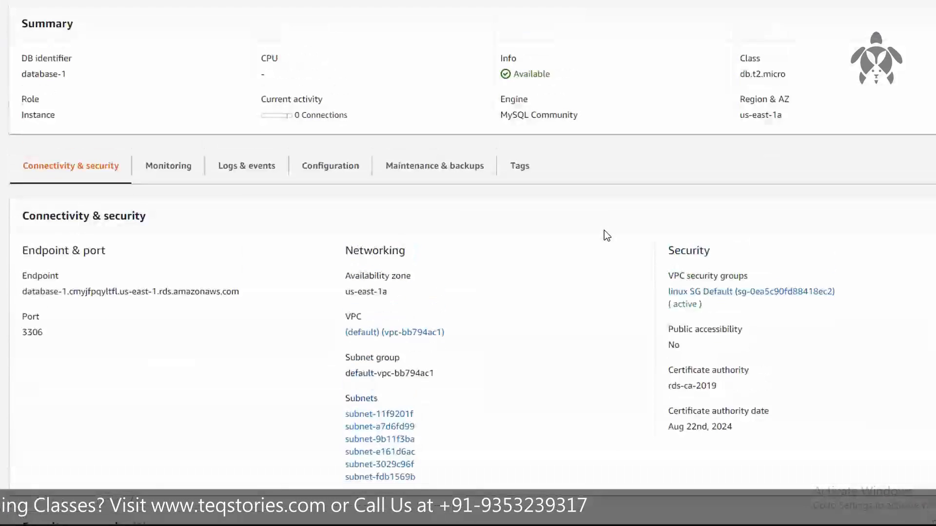
scroll(604, 231, "up", 1)
Browse all three pages of CloudWatch monitoring graphs for database-1 and return to the first page
left_click(187, 189)
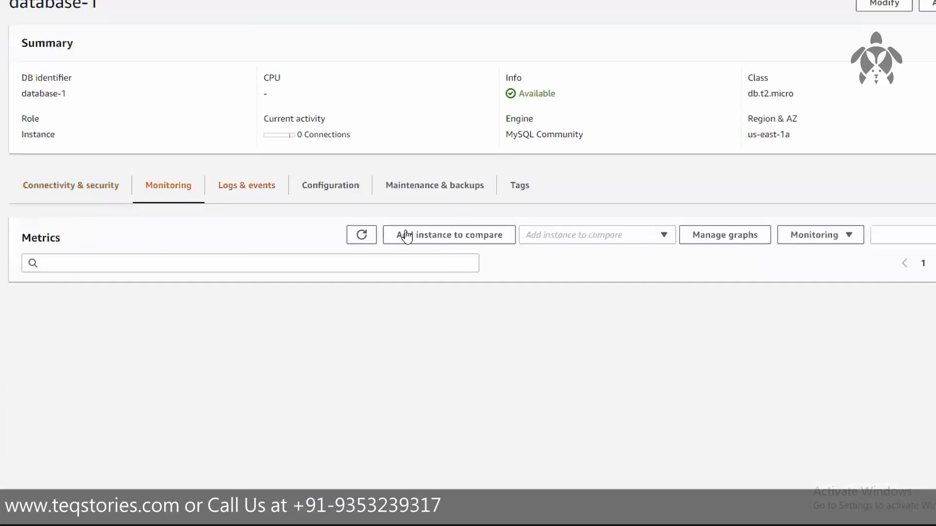
scroll(206, 112, "down", 3)
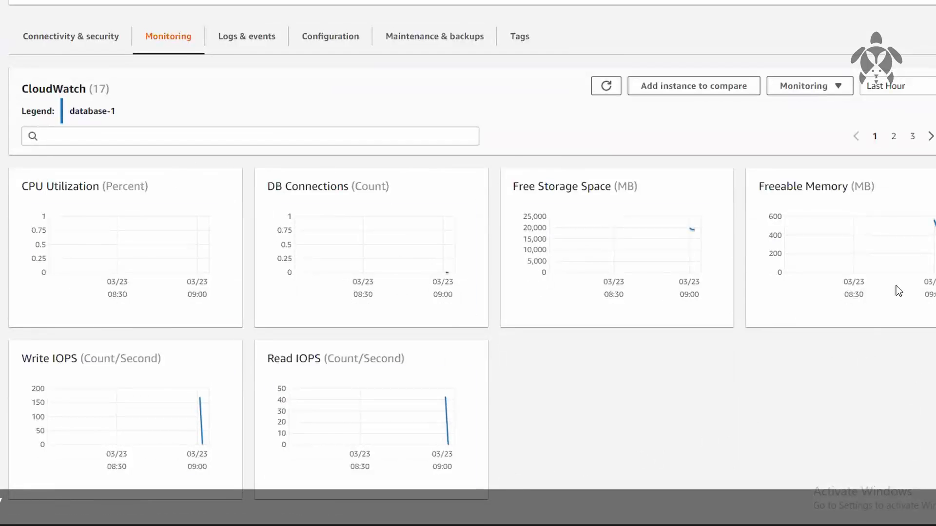
left_click(931, 137)
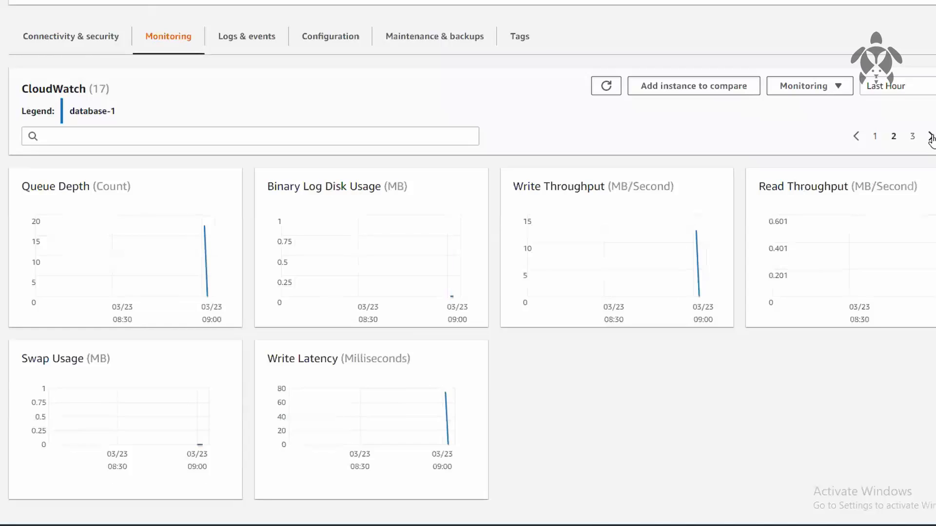
left_click(931, 138)
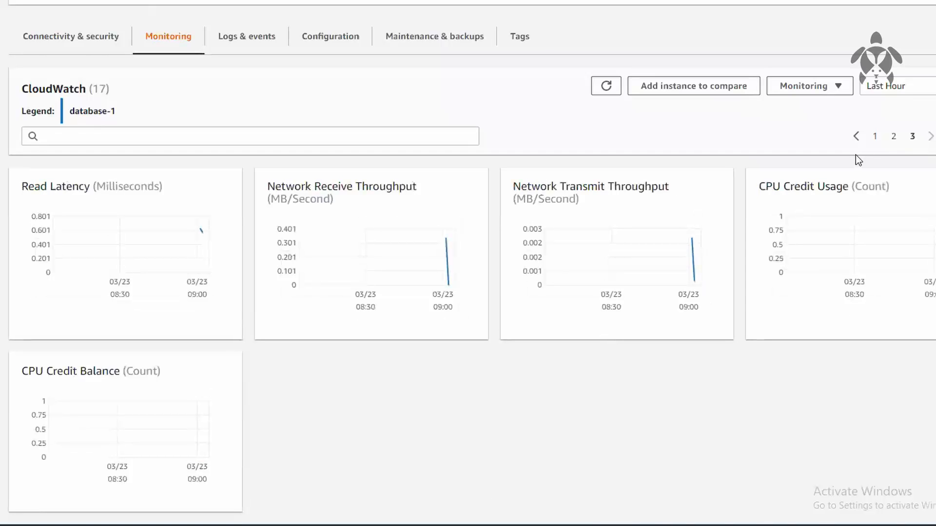
double_click(856, 136)
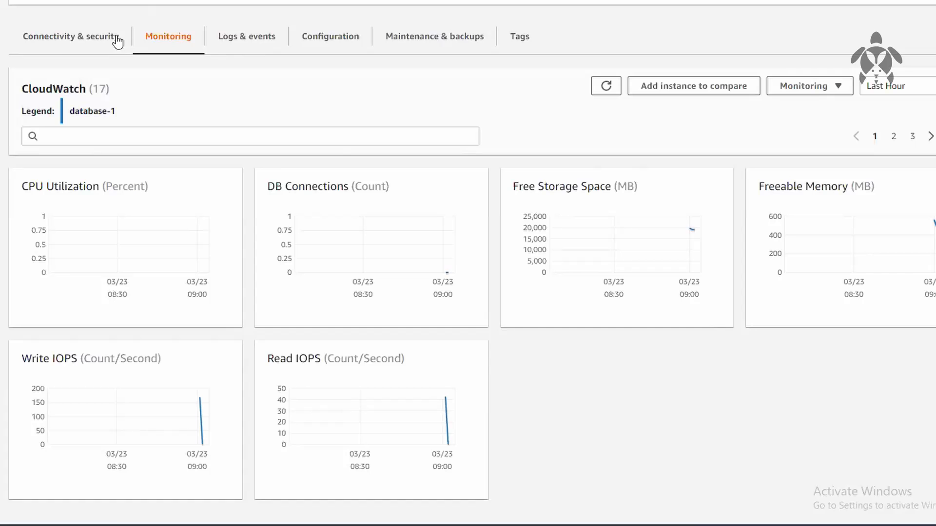
View the logs and events of database-1 and read through each entry in its recent events
left_click(277, 39)
scroll(551, 251, "down", 5)
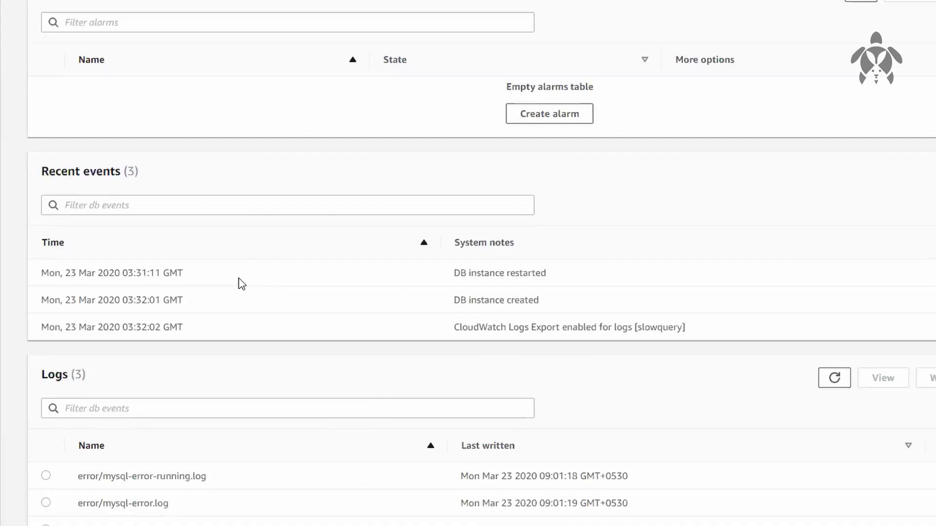
left_click_drag(127, 272, 653, 283)
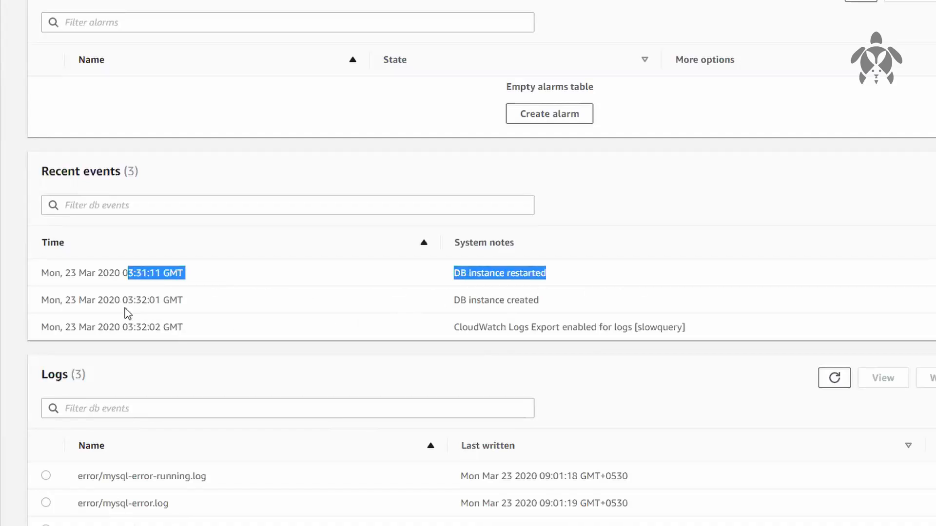
left_click_drag(118, 301, 619, 305)
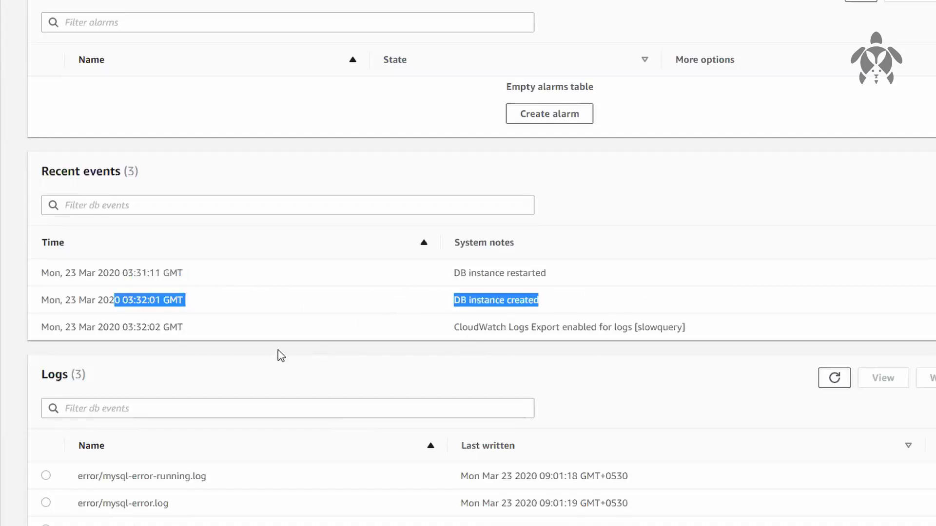
left_click_drag(117, 330, 707, 351)
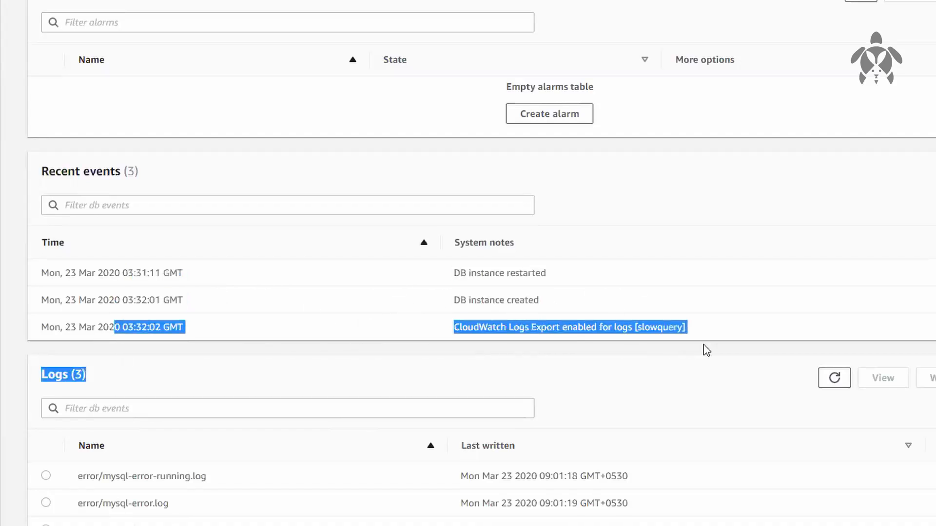
Examine the log type named in the CloudWatch Logs Export entry under recent events
left_click(750, 350)
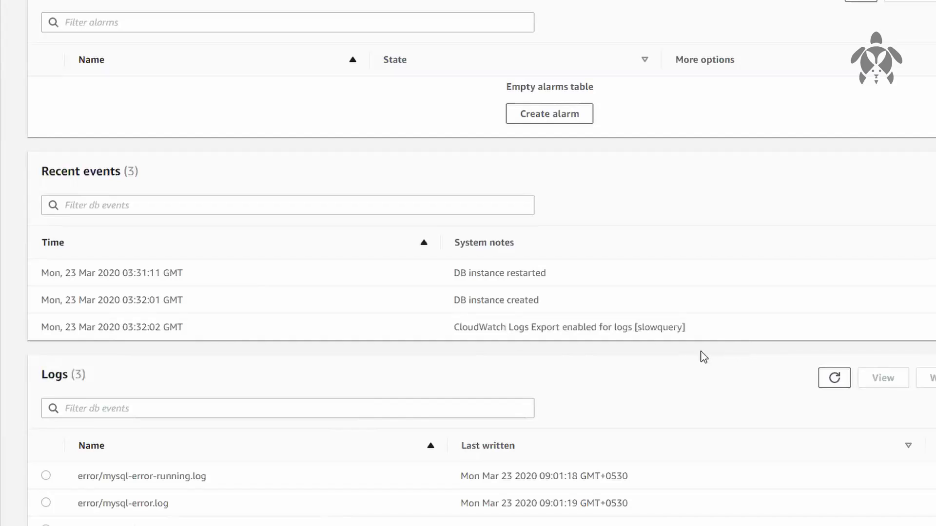
left_click_drag(639, 326, 685, 327)
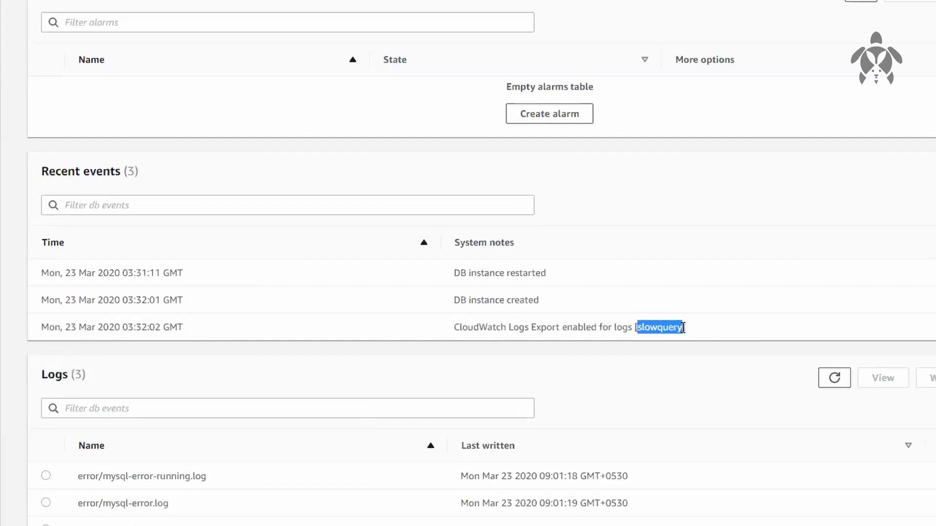
left_click(761, 199)
Review the configuration of database-1, including its master username, Multi AZ setting, instance class and storage details
scroll(762, 197, "up", 5)
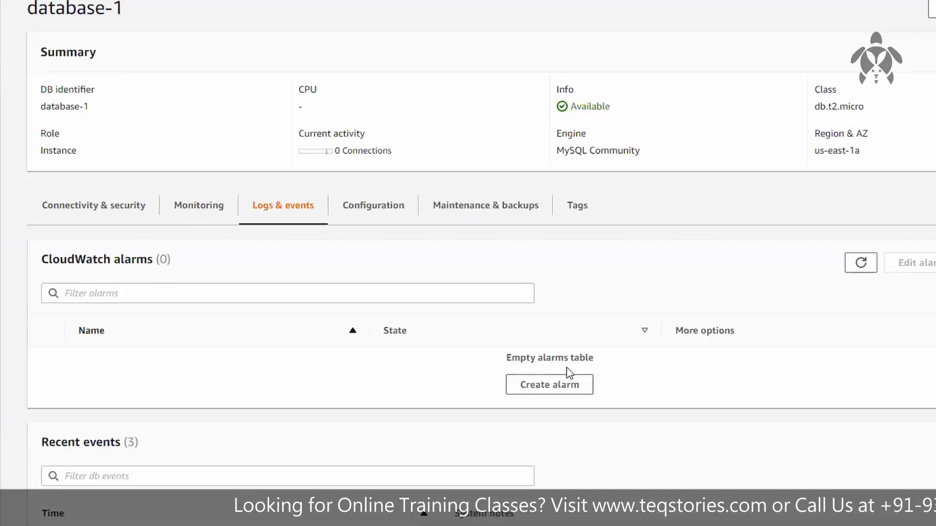
left_click(376, 222)
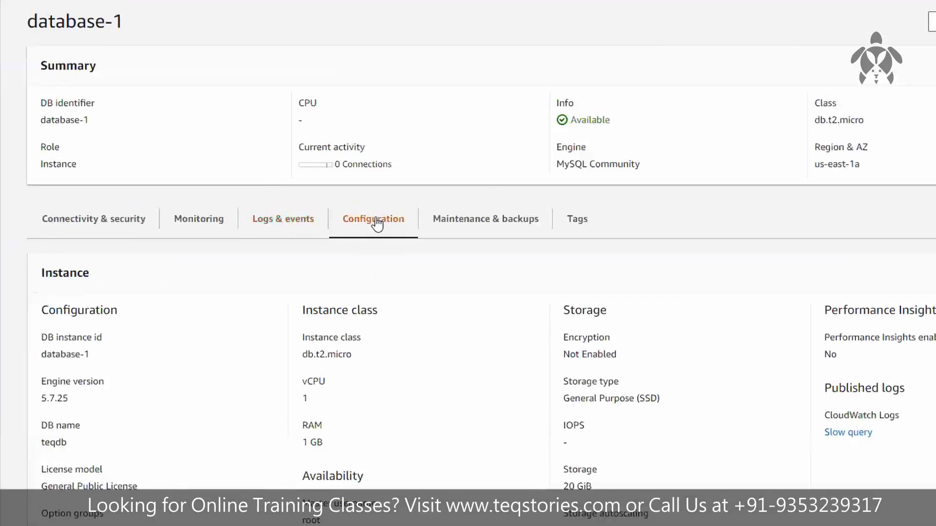
scroll(521, 292, "down", 5)
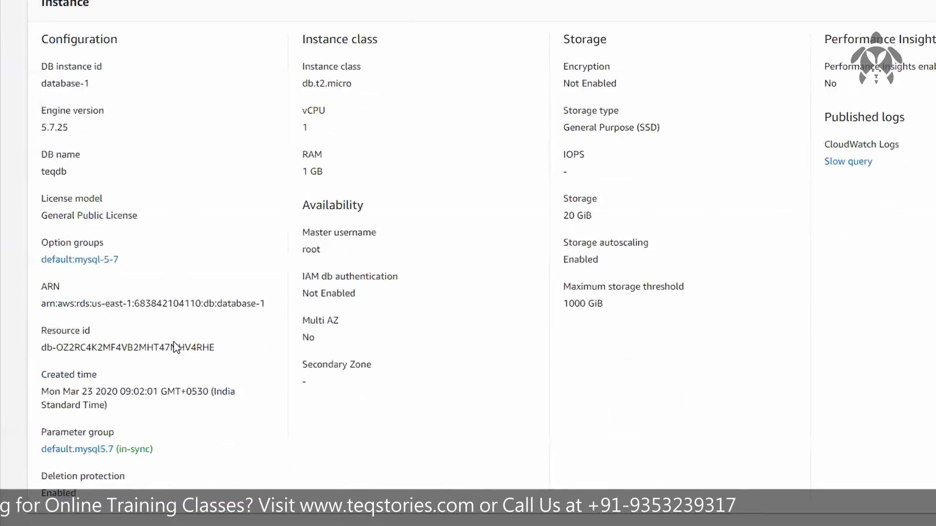
double_click(311, 248)
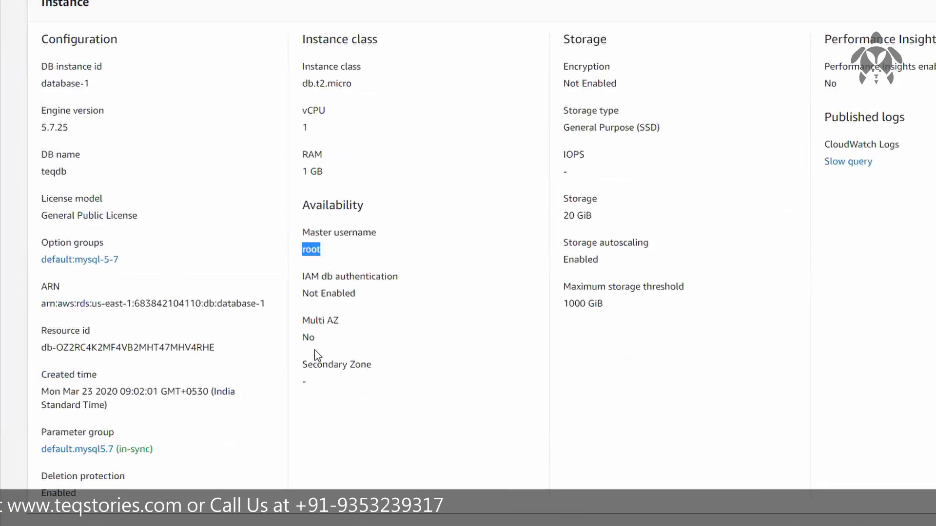
left_click_drag(309, 338, 355, 330)
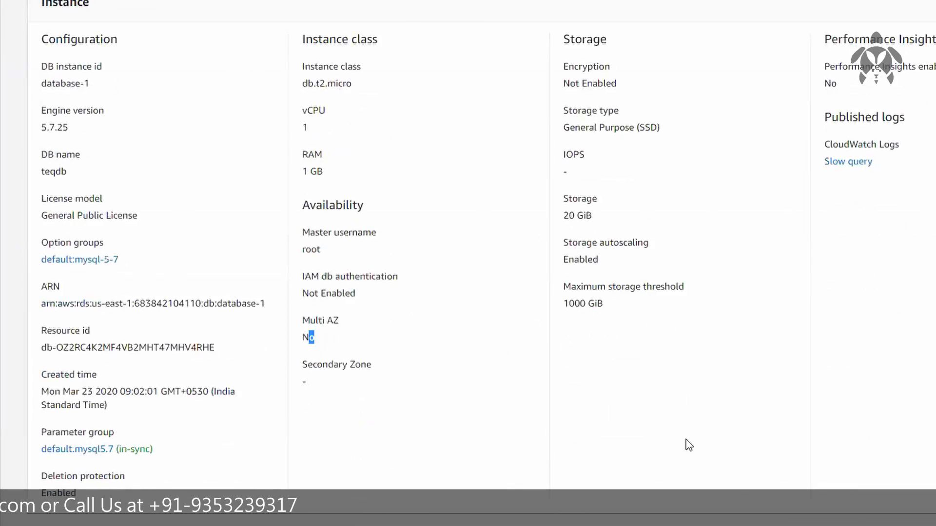
left_click(558, 407)
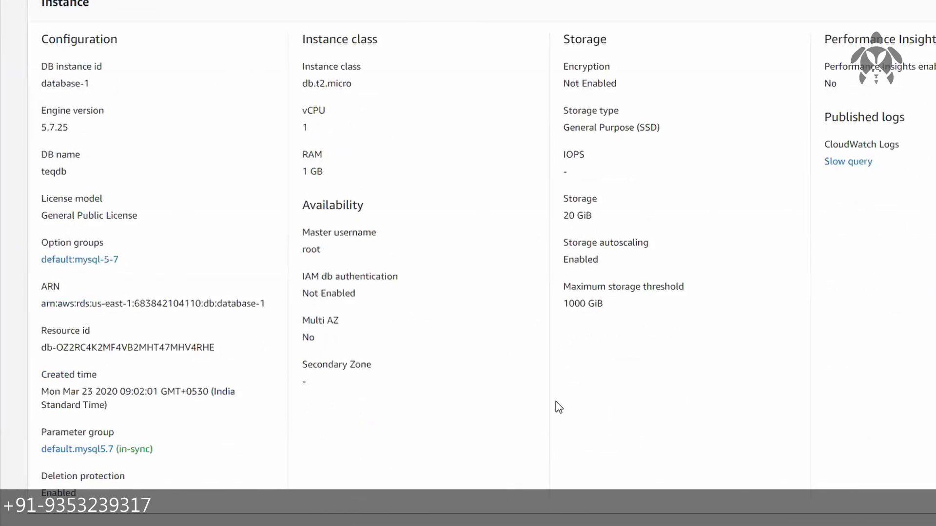
scroll(556, 397, "up", 5)
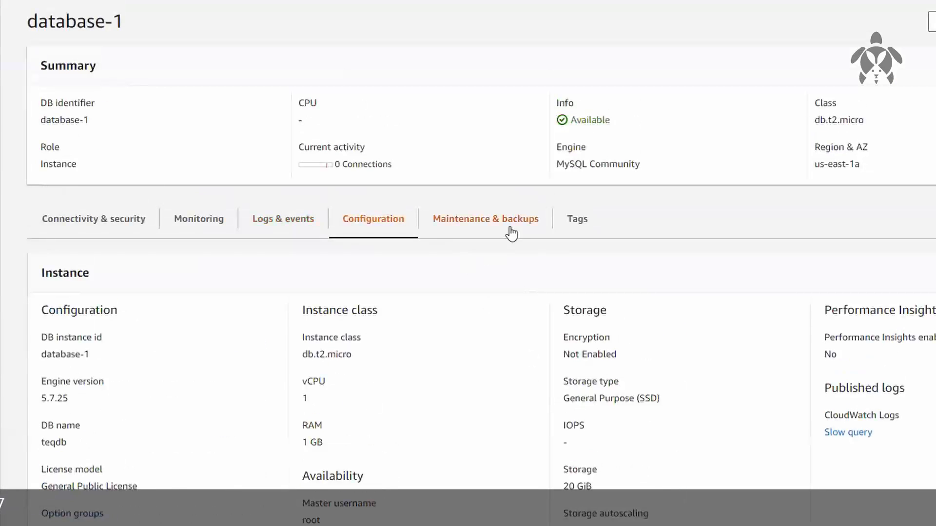
Review the maintenance, backup and snapshot details of database-1, and view its tags
left_click(511, 233)
left_click_drag(111, 333, 25, 324)
left_click(168, 342)
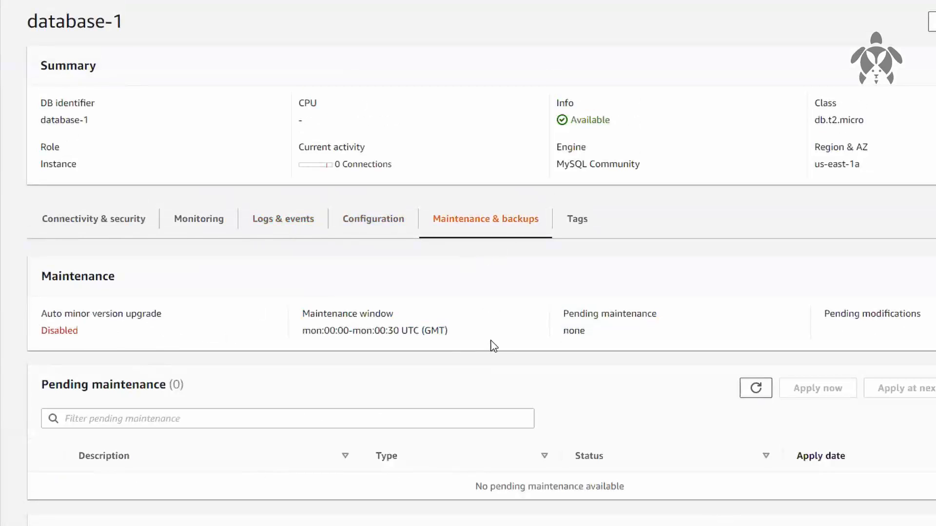
scroll(505, 346, "down", 4)
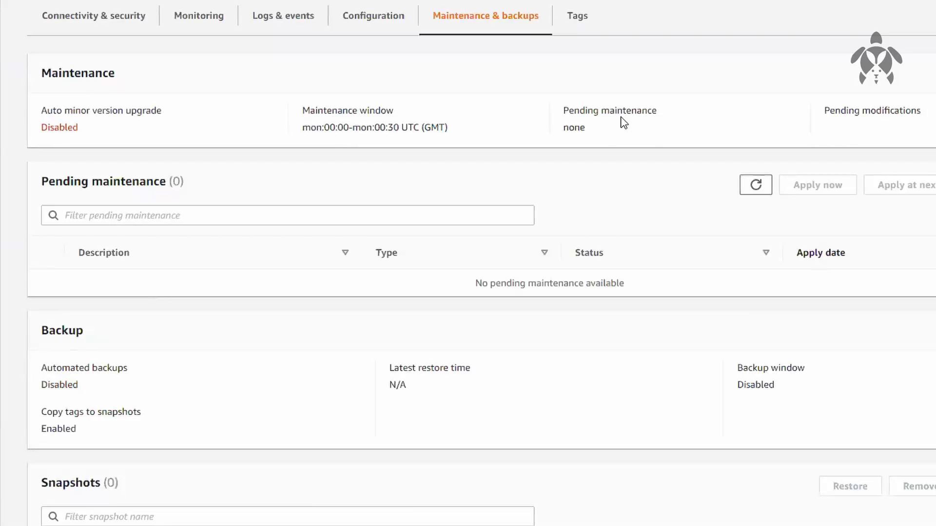
scroll(623, 123, "down", 1)
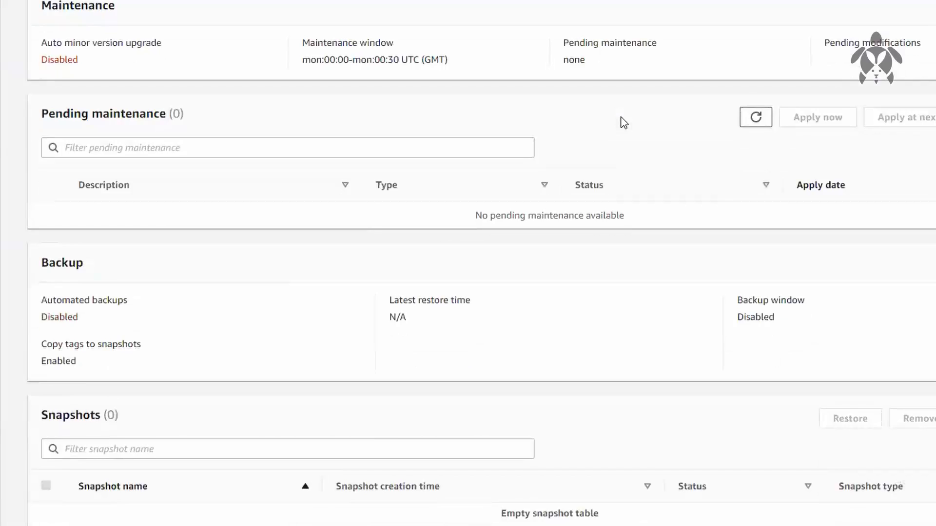
scroll(622, 122, "up", 3)
left_click(574, 151)
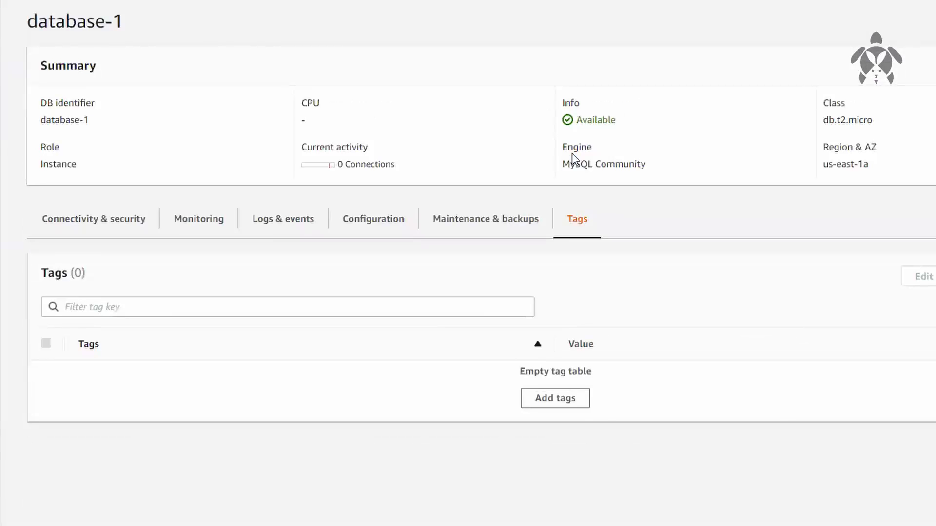
Return to the connectivity and security details of database-1 and examine its endpoint address
left_click(128, 242)
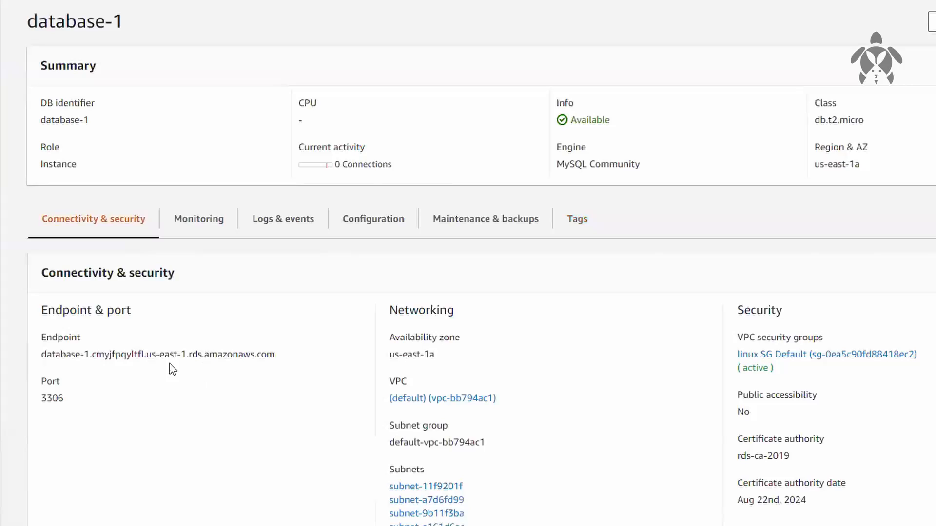
left_click_drag(276, 355, 43, 357)
left_click(195, 434)
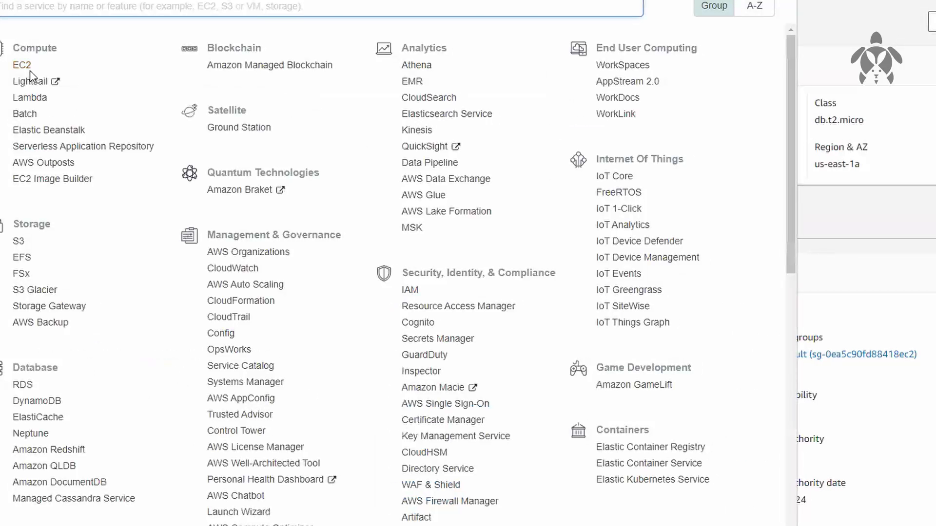
Open the EC2 console in a new browser tab alongside the RDS page and switch to it
right_click(6, 61)
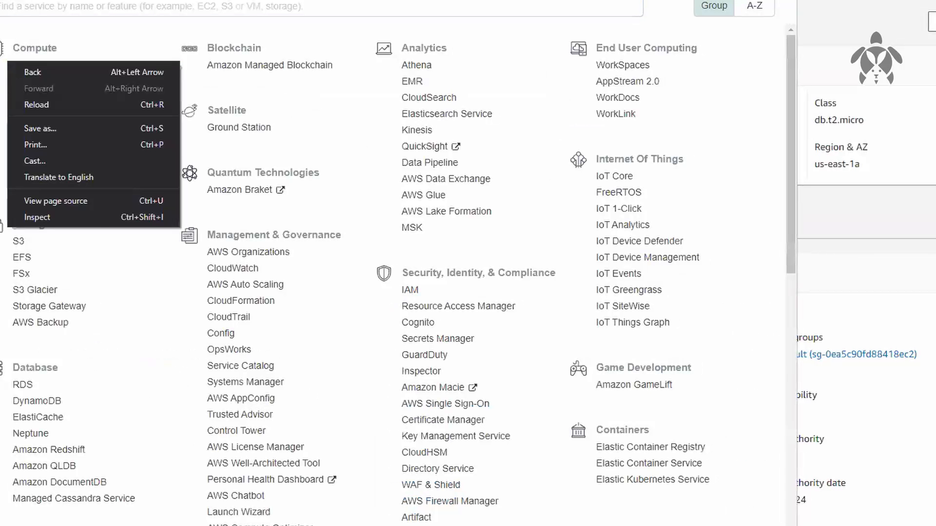
left_click(3, 83)
right_click(22, 68)
left_click(278, 258)
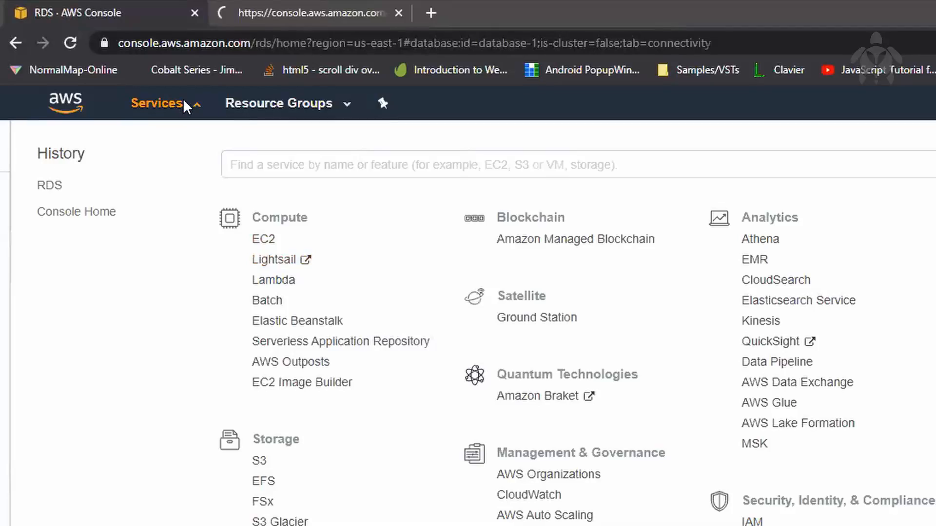
left_click(189, 106)
left_click(297, 16)
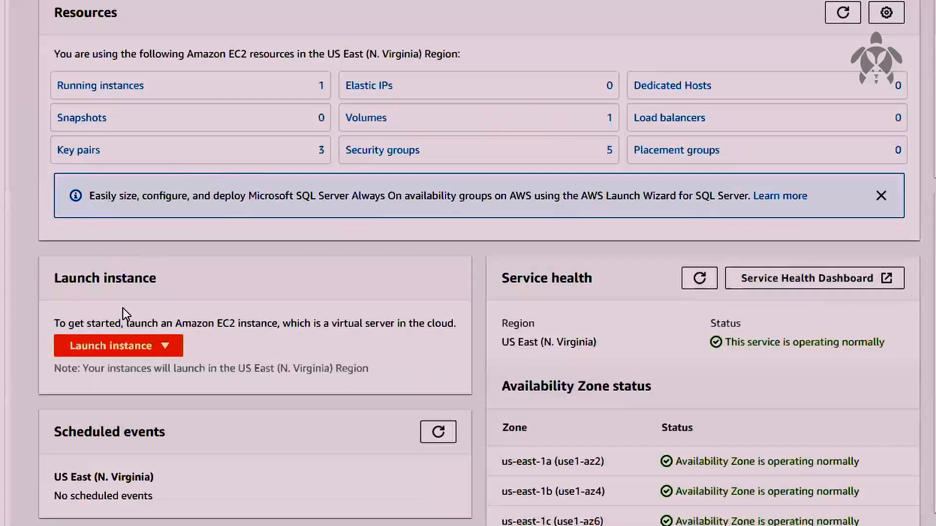
Start launching an EC2 instance from the first listed AMI, the 64-bit (x86) image with Linux kernel 4.14
left_click(211, 374)
left_click(146, 369)
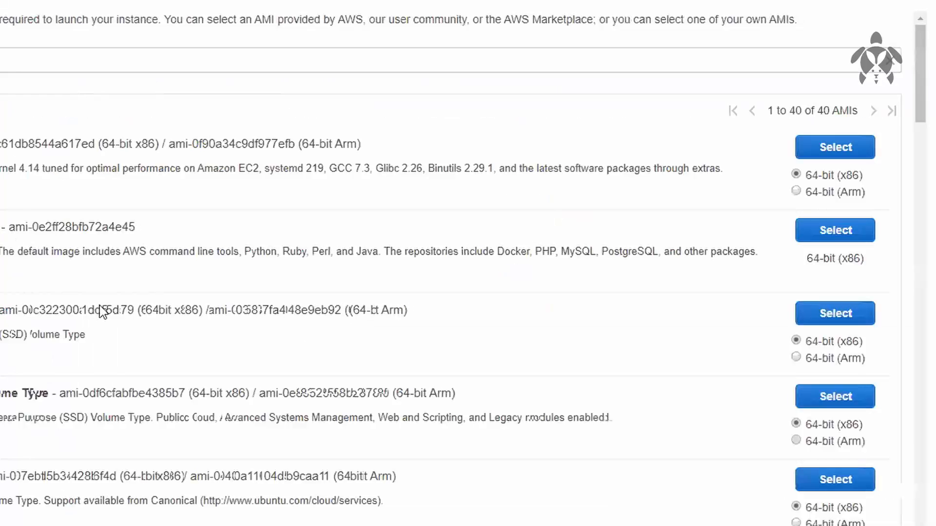
left_click(825, 158)
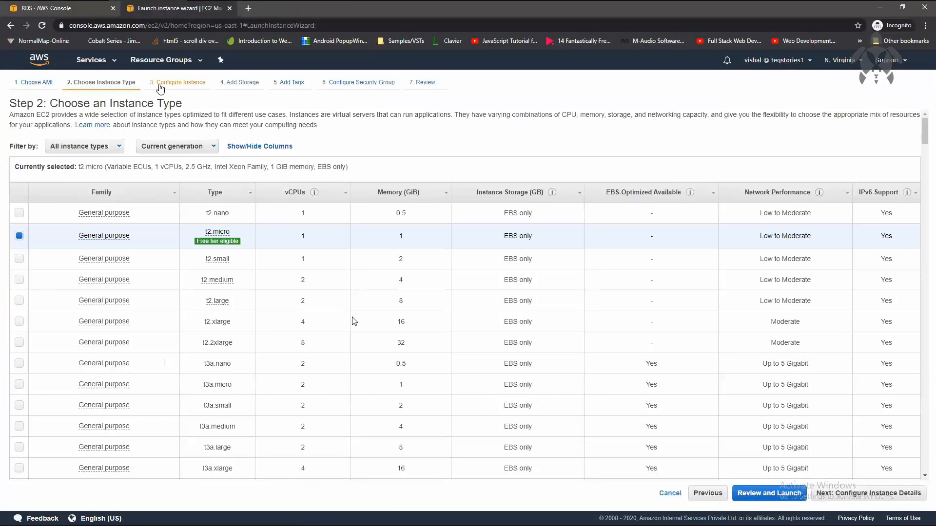
Go to the wizard's security group configuration and assign the existing "linux SG Default" security group to the instance
left_click(160, 87)
left_click(353, 273)
left_click(352, 273)
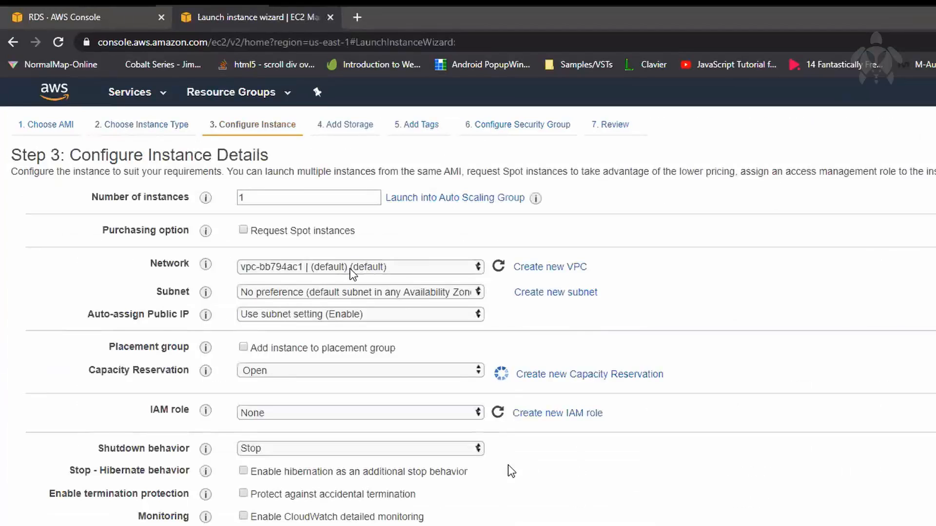
left_click(509, 125)
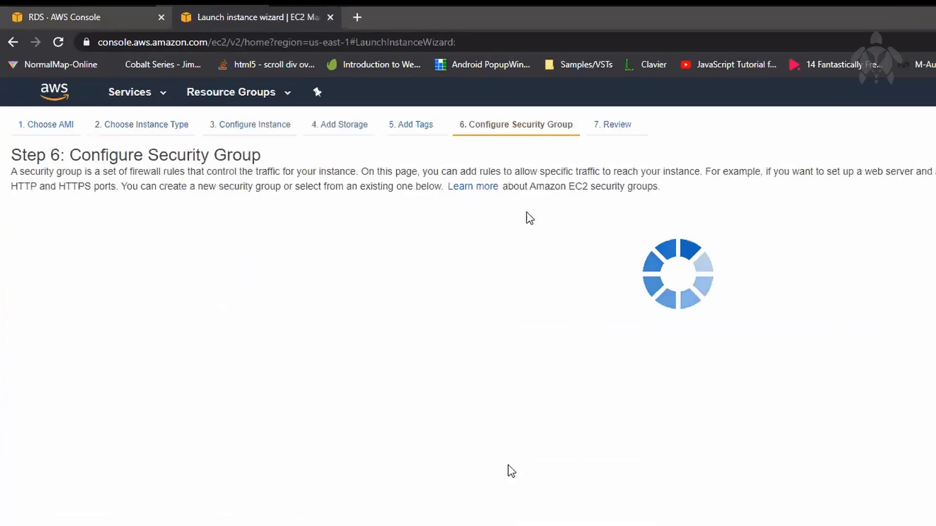
left_click(351, 229)
left_click(425, 307)
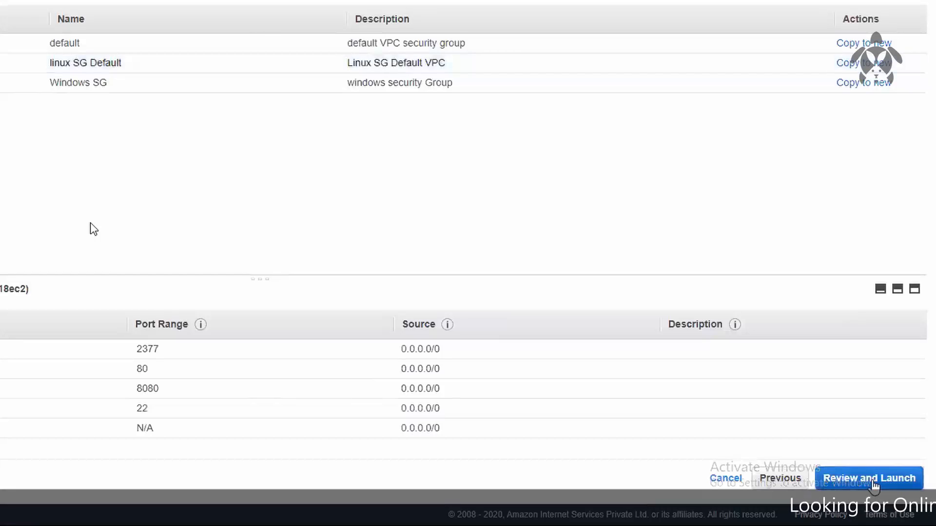
Launch the instance with the existing key pair NVKP_laptop, acknowledging access to its private key file, and open the instances list
left_click(873, 481)
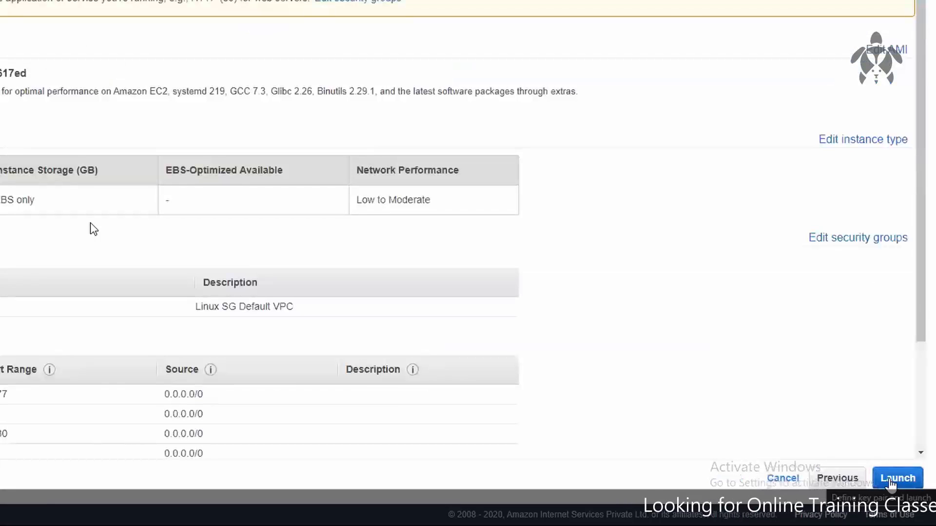
left_click(890, 483)
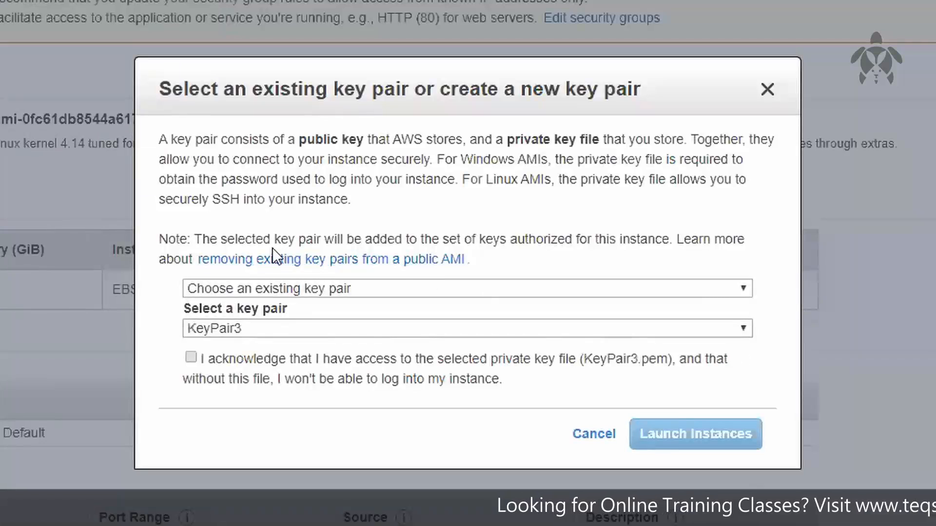
left_click(373, 328)
left_click(385, 380)
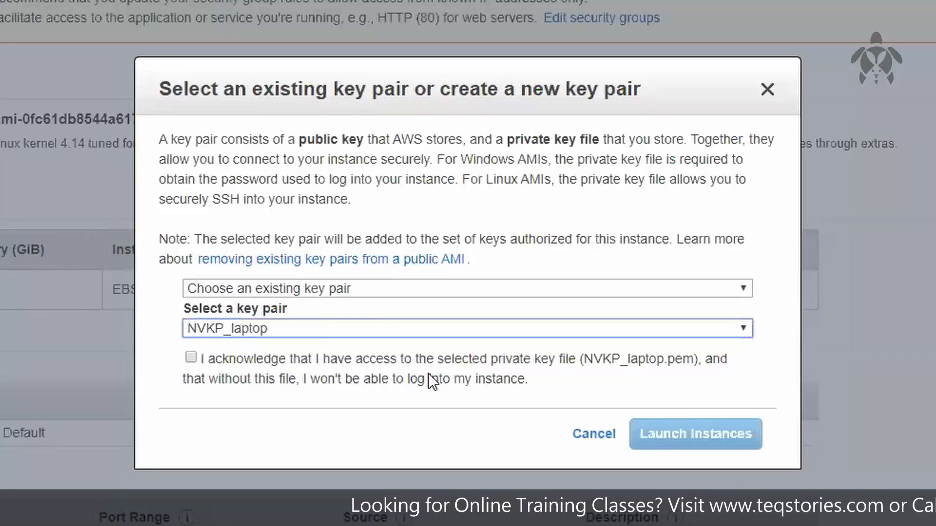
left_click(429, 380)
left_click(651, 448)
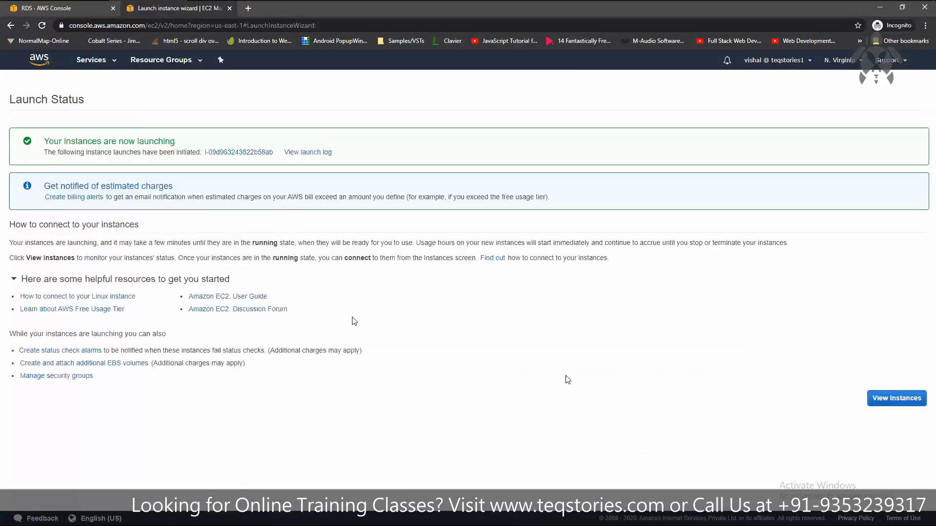
left_click(887, 399)
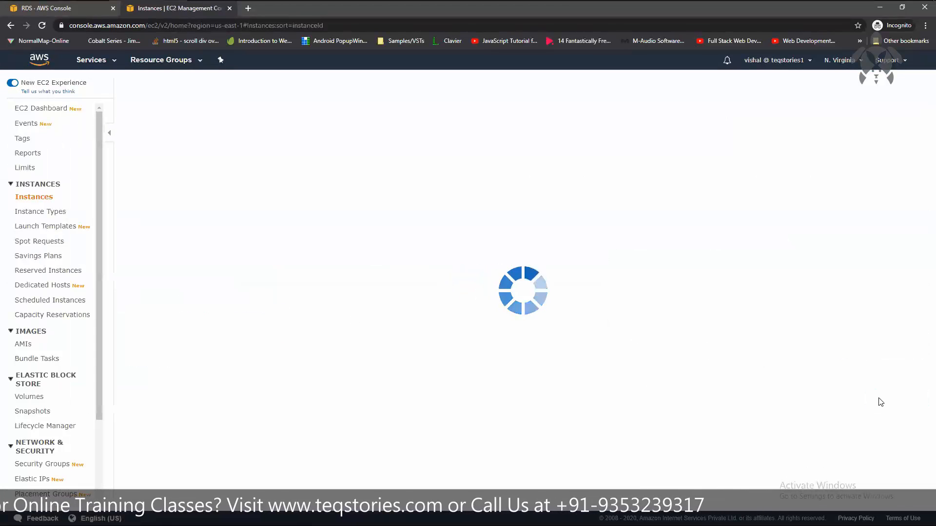
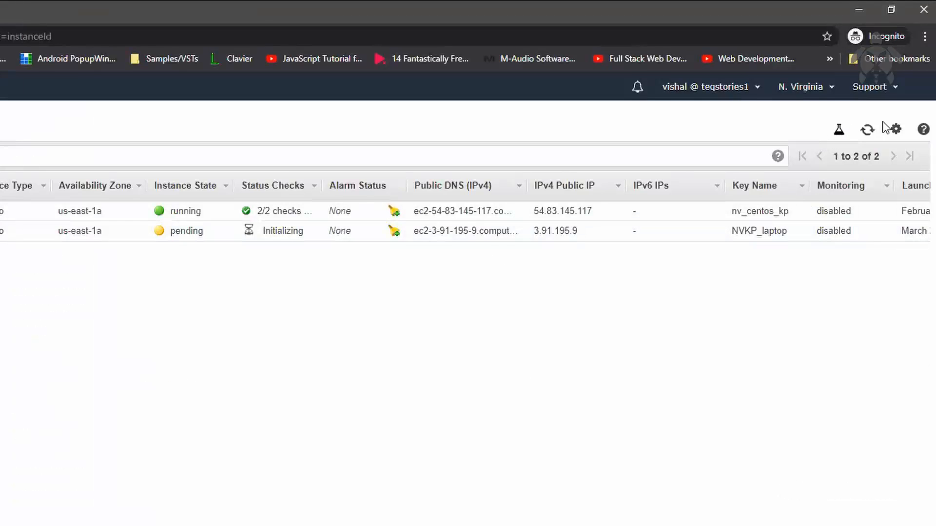
Refresh the instances list and connect to the new NVKP_laptop instance through browser-based EC2 Instance Connect as ec2-user
left_click(870, 130)
right_click(419, 221)
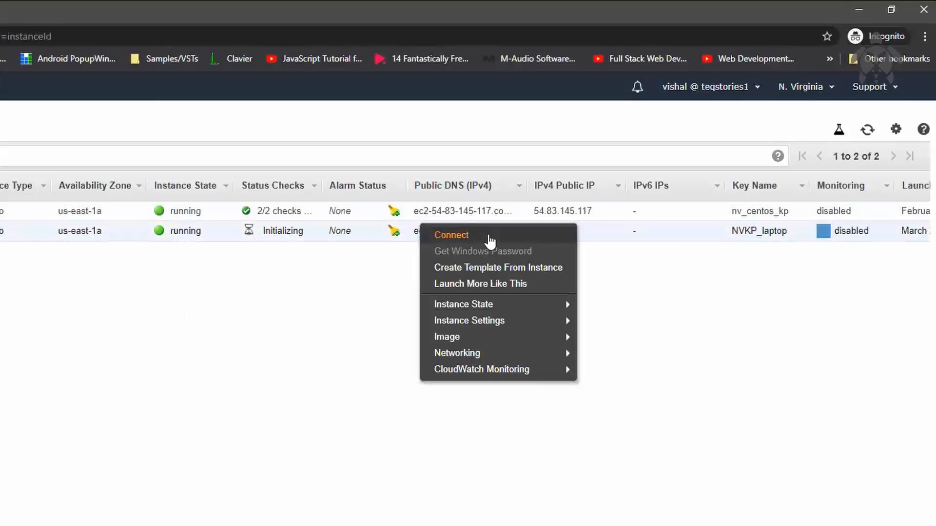
left_click(488, 243)
left_click(495, 122)
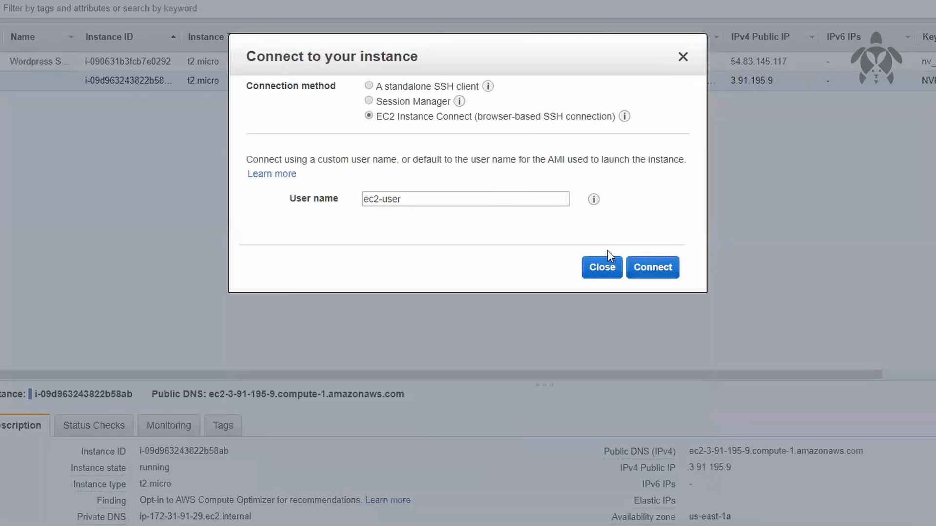
left_click(651, 271)
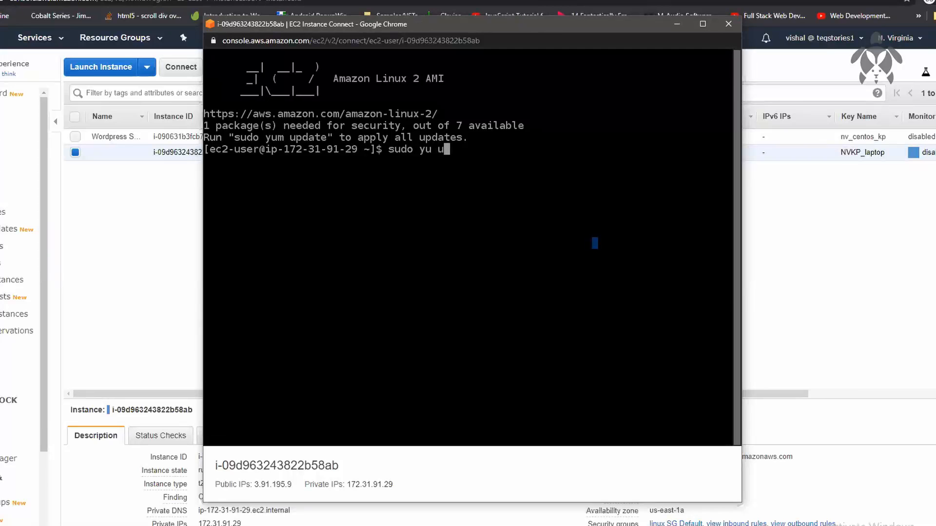
Update the instance's packages with "sudo yum update -y" and install the MariaDB client with "sudo yum install mariadb -y"
type("m update -y")
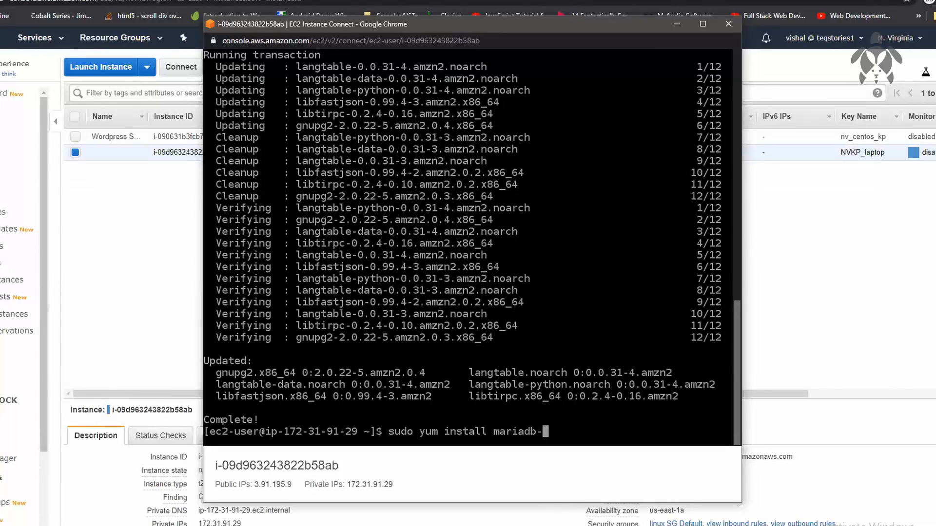
key("BackSpace")
key("BackSpace")
key("BackSpace")
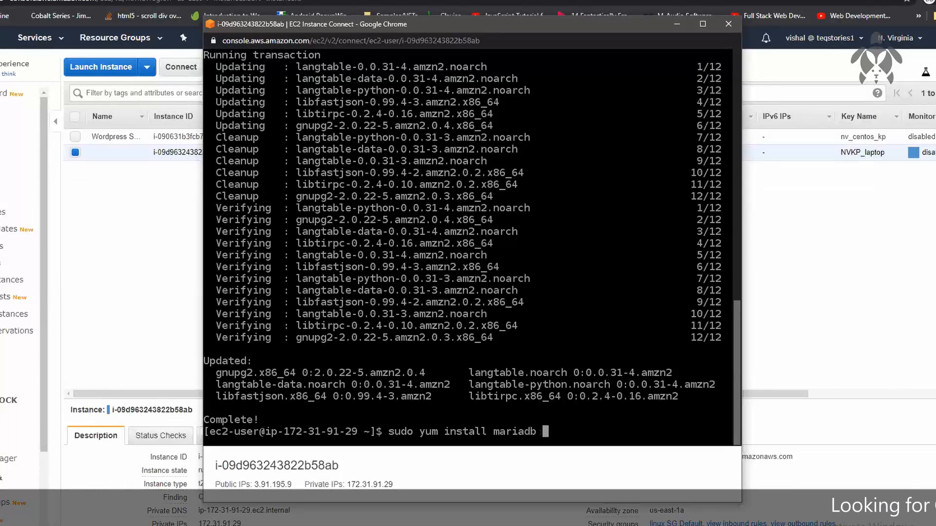
type("-y")
key("Return")
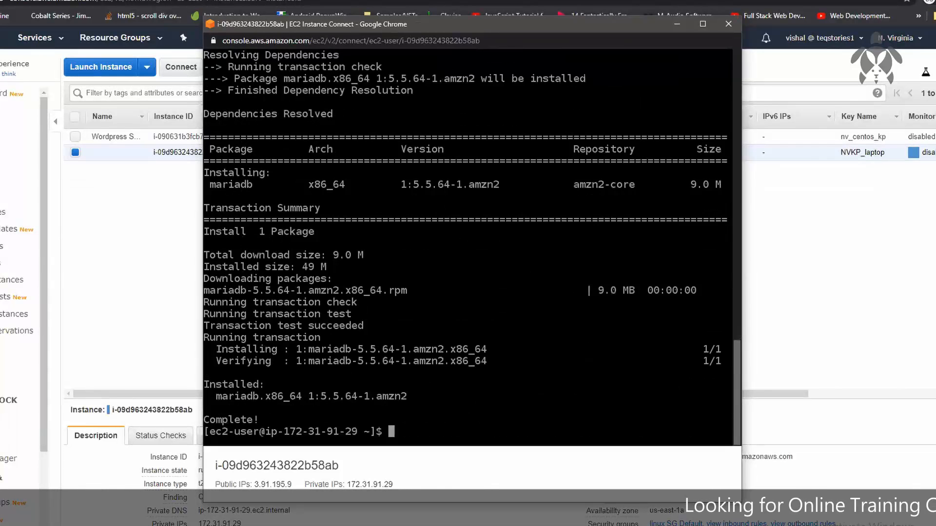
Clear the terminal output with the clear command
key("Return")
key("Return")
key("Return")
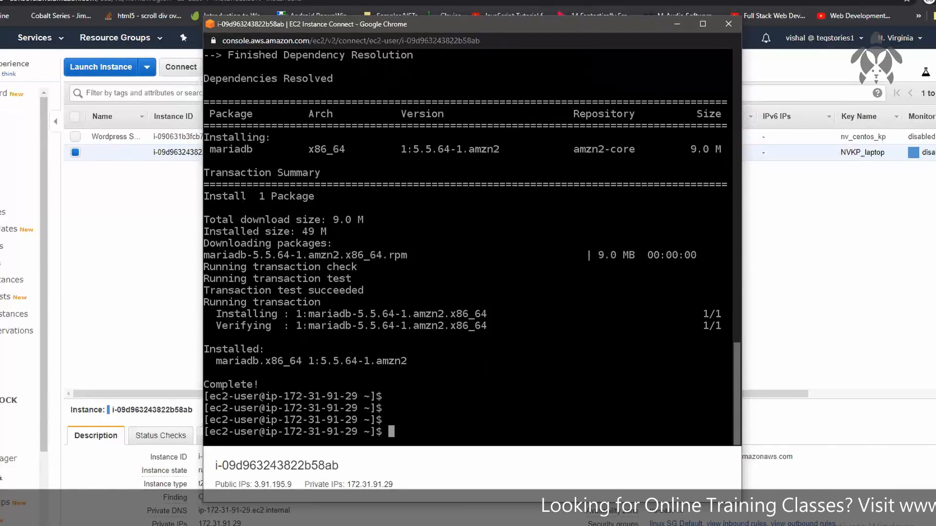
key("Return")
type("clear")
key("Return")
key("Return")
Try to connect to database-1 with "mysql -h", its copied RDS endpoint and "-u root -p", enter the database password, and abort the attempt
type("mysql -h")
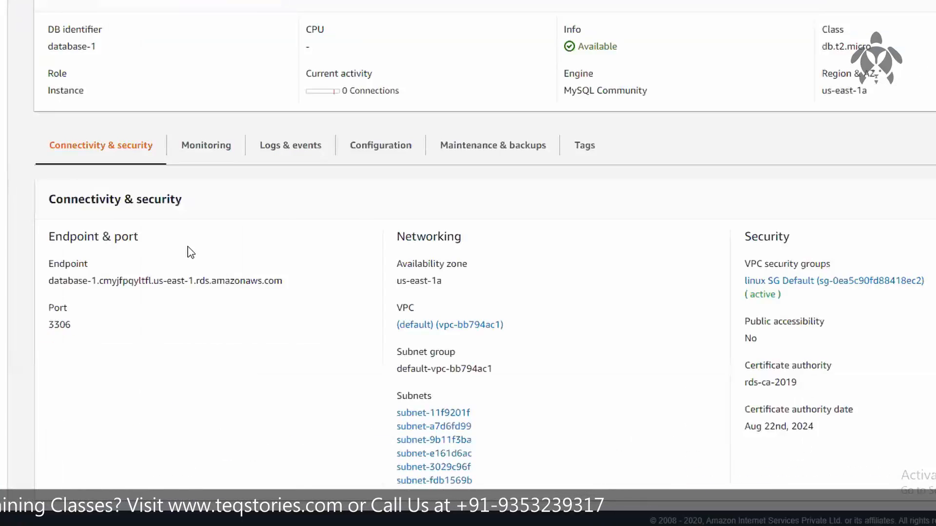
left_click_drag(282, 281, 48, 282)
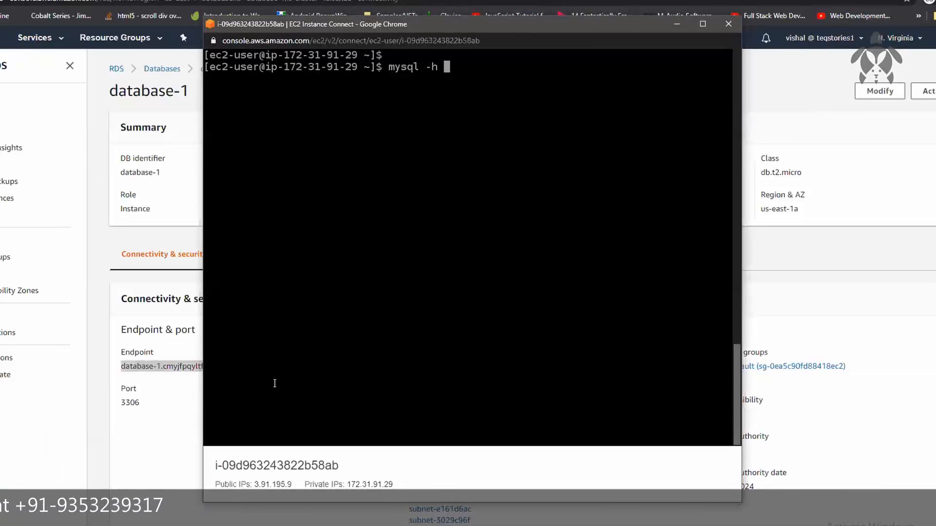
type("database-1.cmyjfpqyltfl.us-east-1.rds.amazonaws.com")
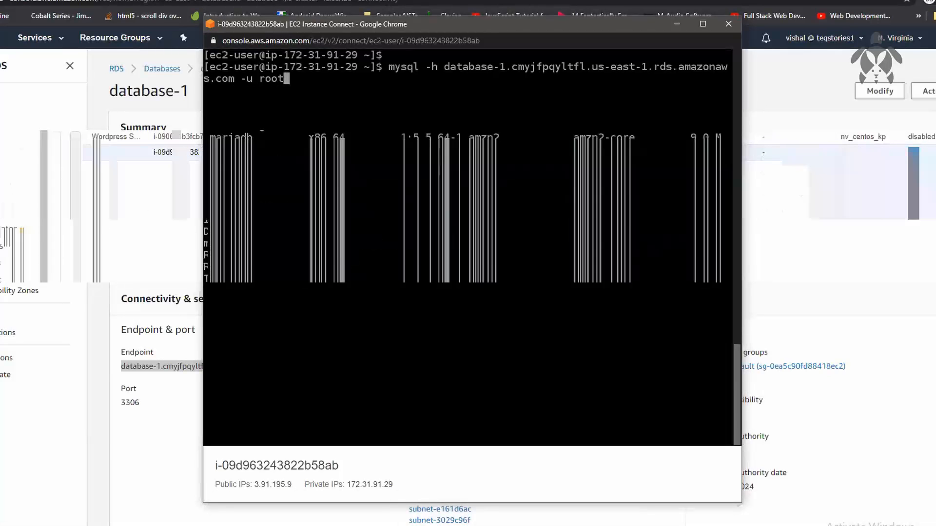
type("-p")
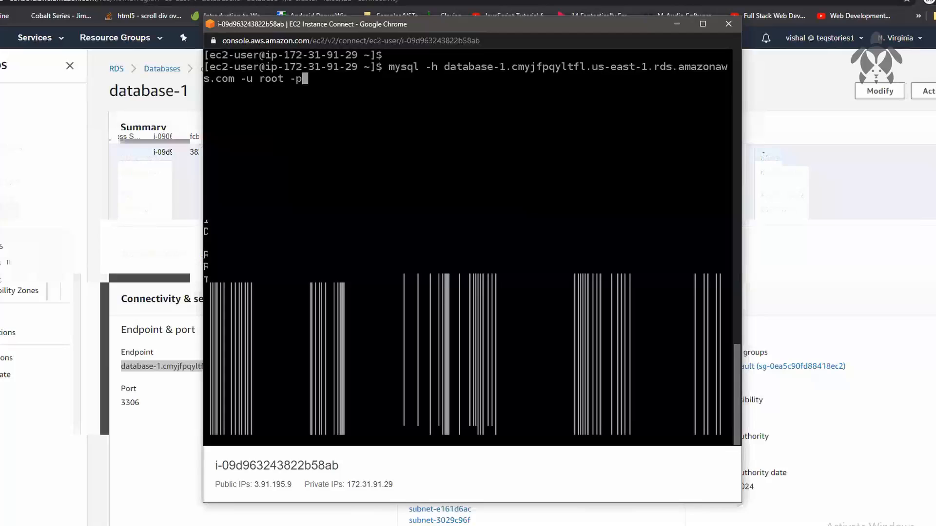
key("Return")
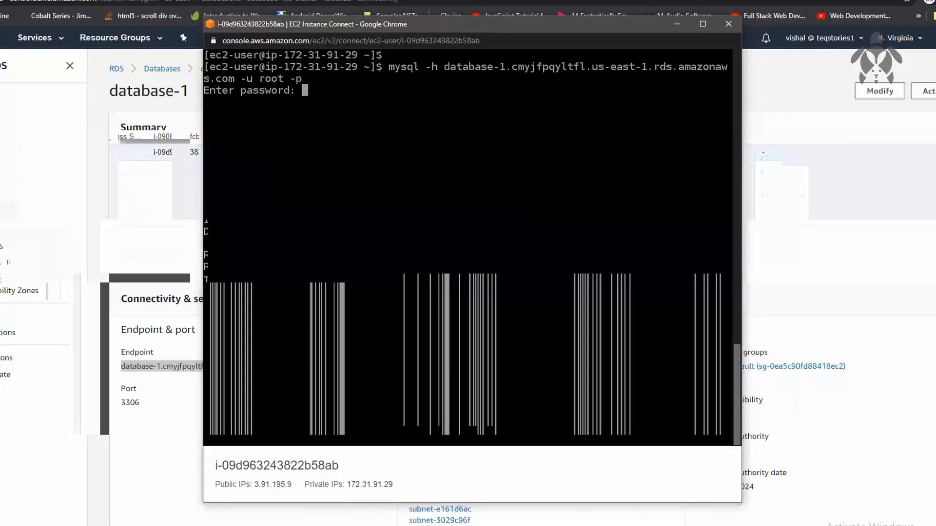
key("Return")
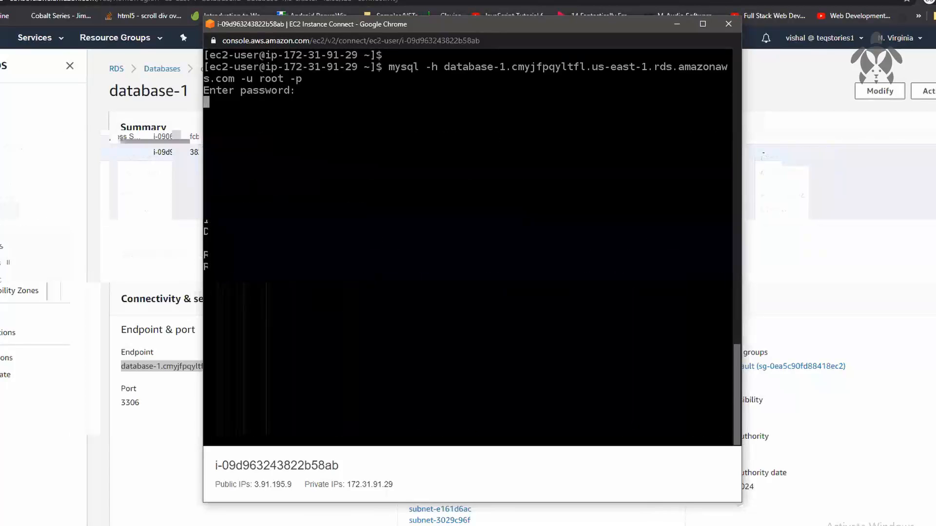
key("ctrl+c")
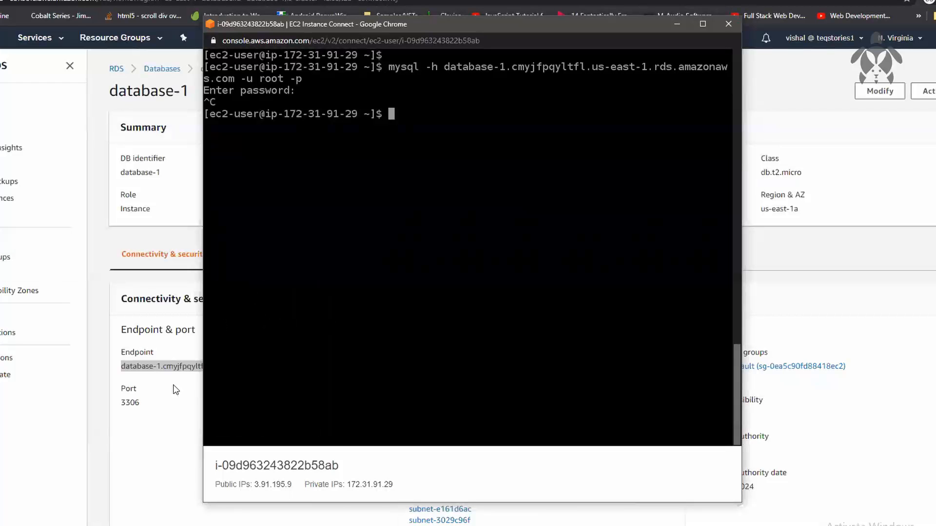
Check database-1's port on the RDS page and open the security groups list in the EC2 console
left_click(130, 401)
left_click_drag(138, 402, 124, 402)
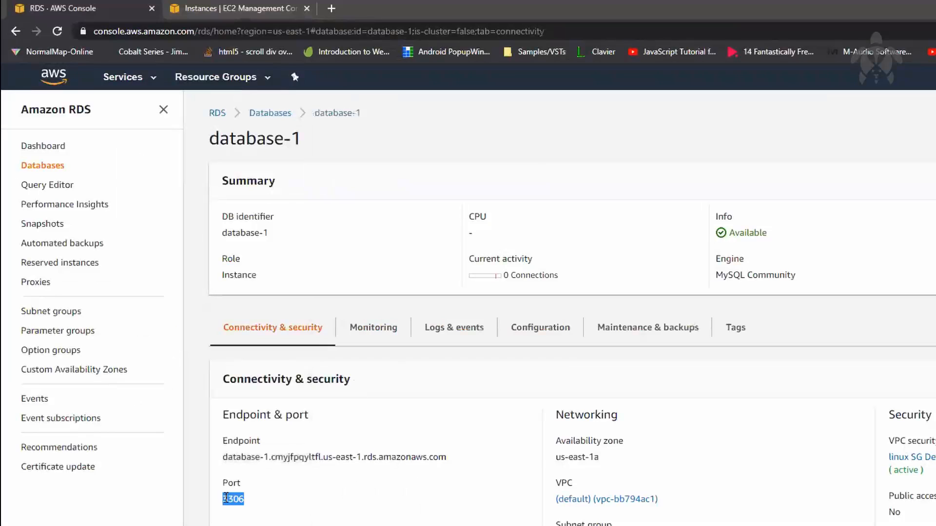
left_click(246, 11)
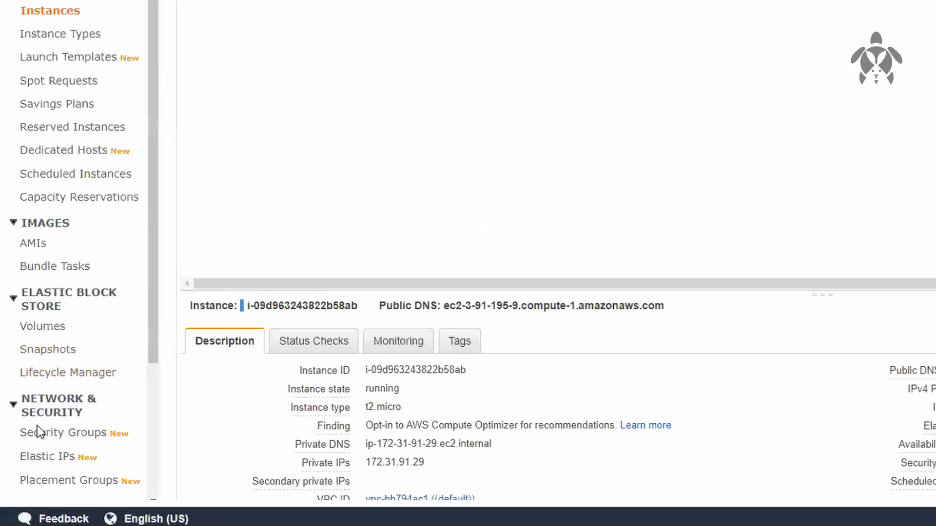
left_click(76, 436)
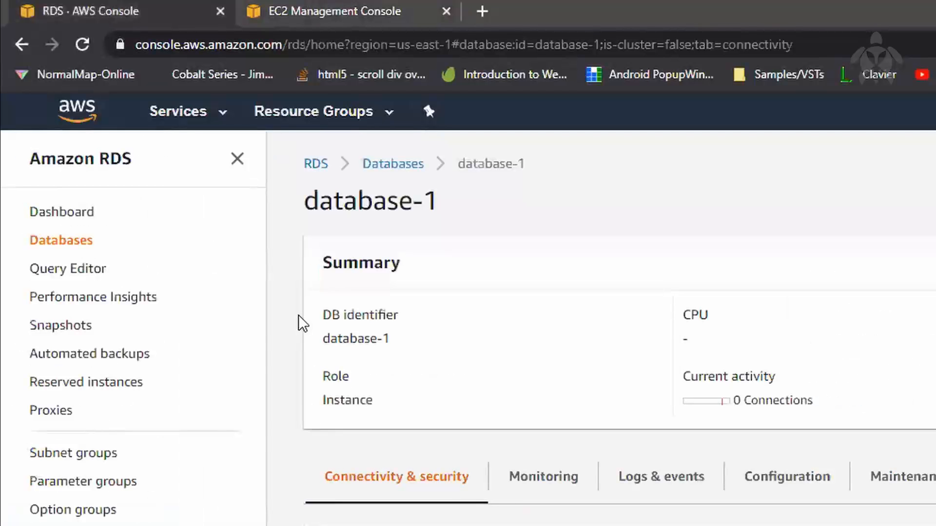
left_click(344, 12)
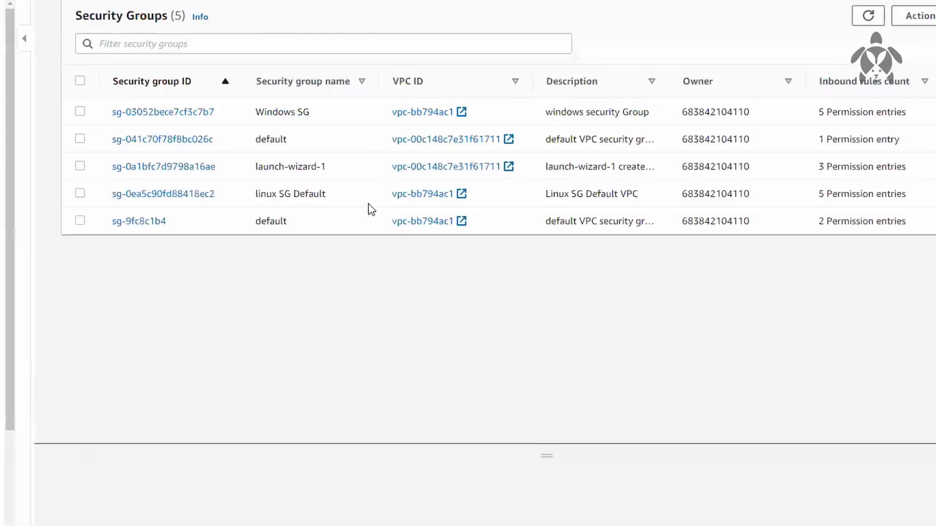
Select the "linux SG Default" security group and review its inbound rules in an enlarged details pane
left_click(613, 193)
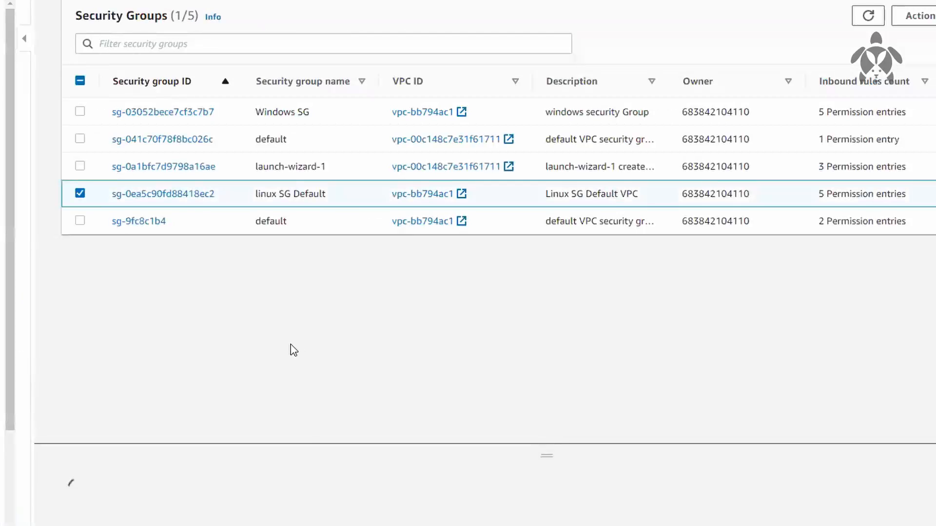
left_click_drag(309, 444, 344, 284)
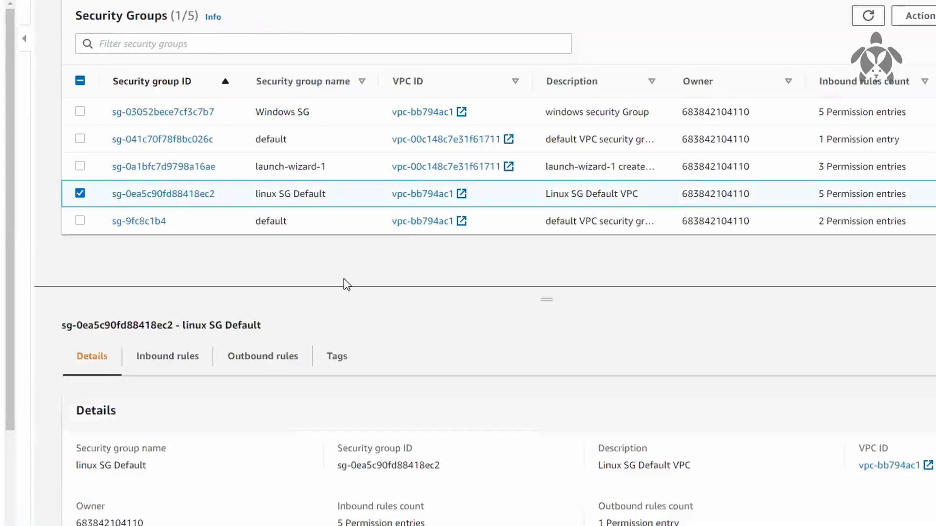
left_click(182, 343)
scroll(318, 408, "down", 2)
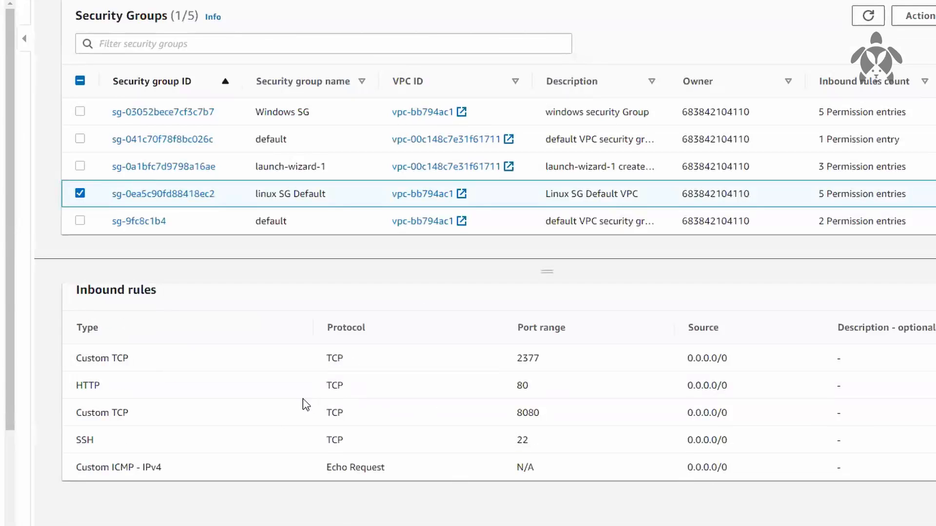
scroll(216, 395, "up", 2)
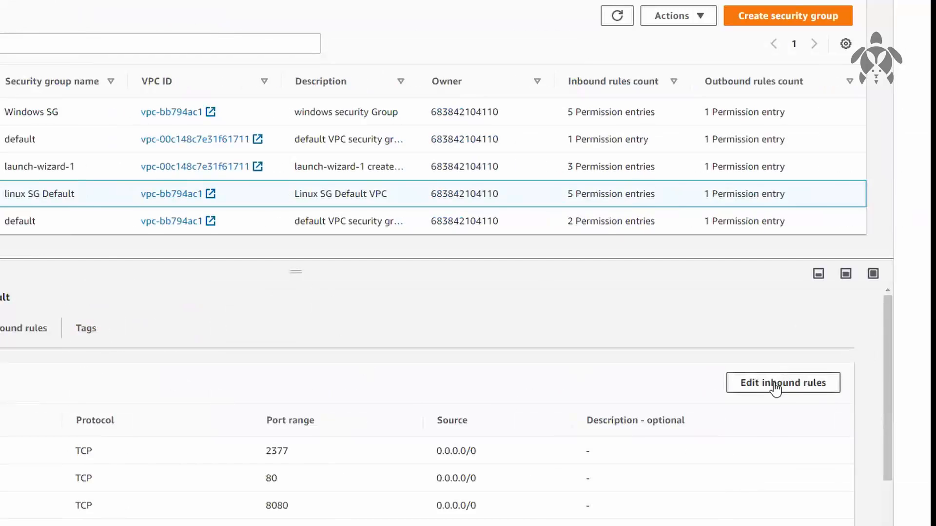
Start editing the inbound rules of "linux SG Default" and add a rule of type MYSQL/Aurora for port 3306
left_click(775, 382)
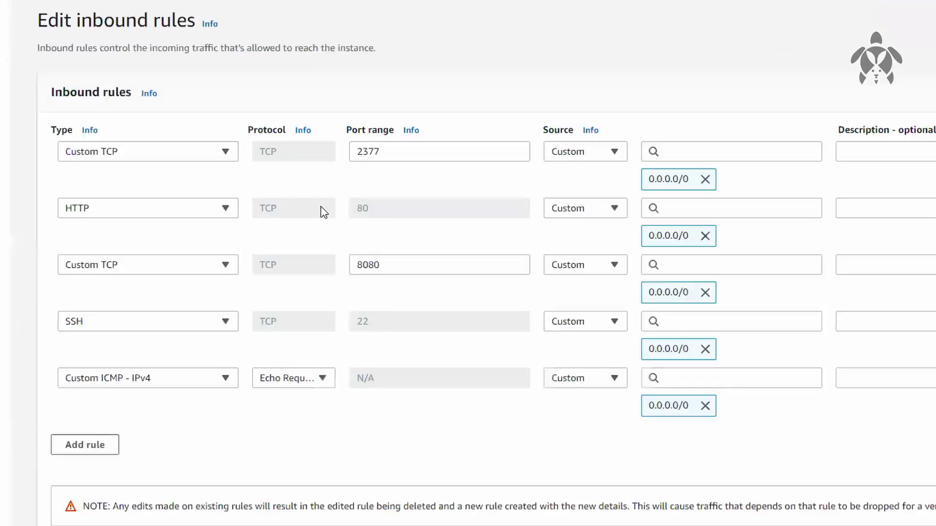
left_click(109, 445)
left_click(134, 438)
scroll(134, 365, "down", 5)
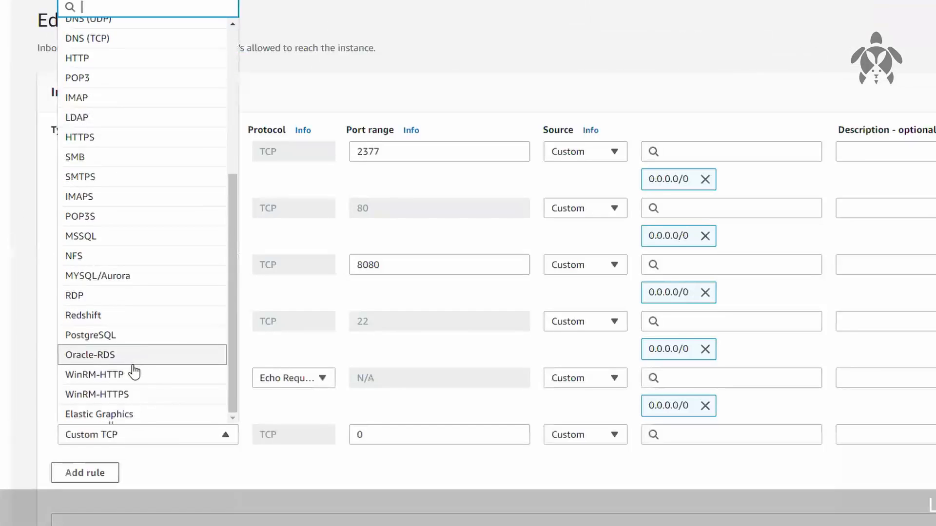
left_click(149, 277)
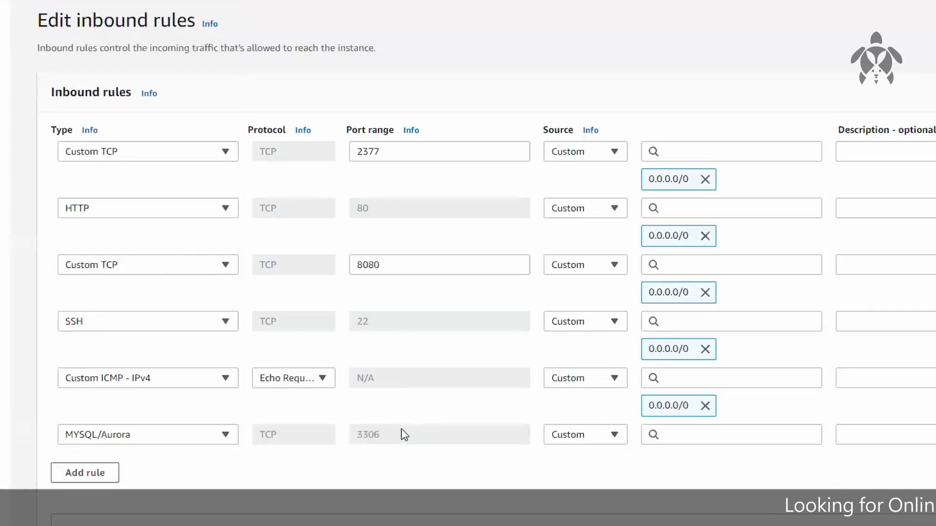
left_click_drag(388, 443, 357, 444)
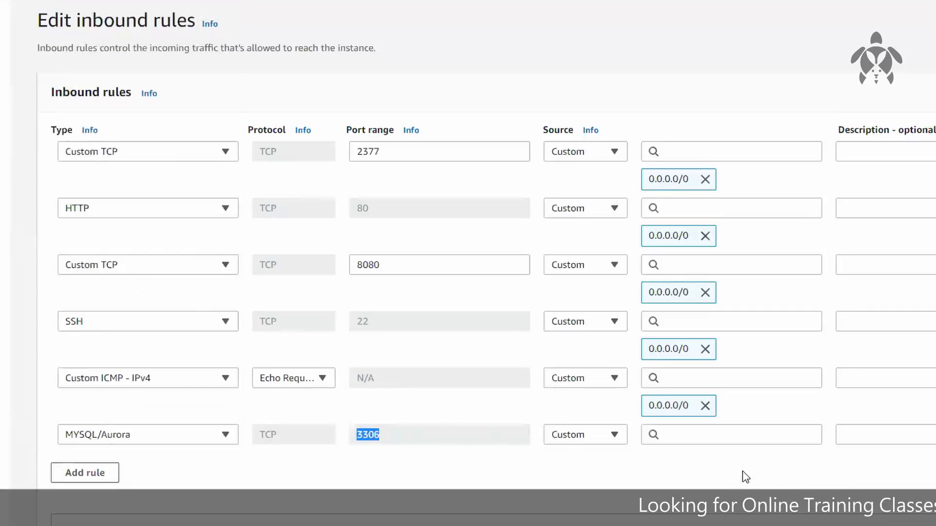
Set the MYSQL/Aurora rule's source to Anywhere, remove its ::/0 entry, and save the inbound rules
left_click(600, 432)
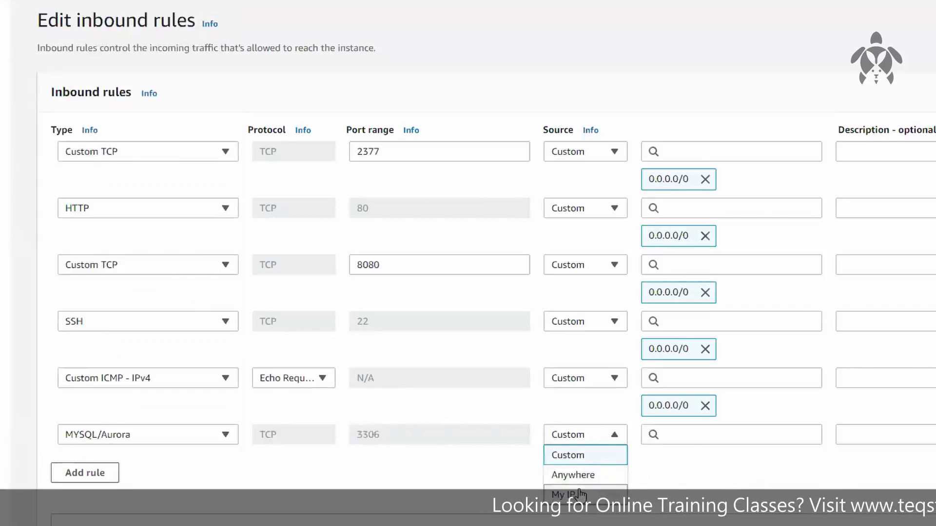
left_click(549, 476)
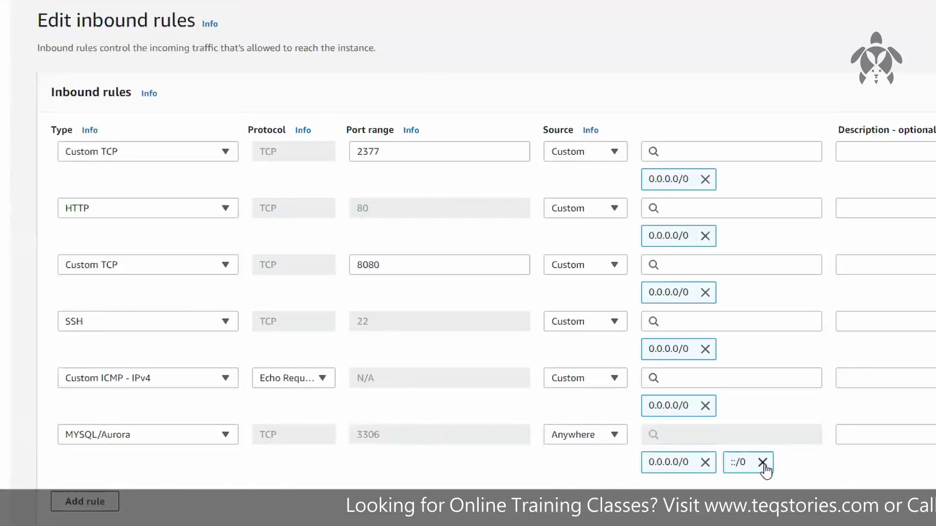
left_click(762, 462)
left_click(821, 466)
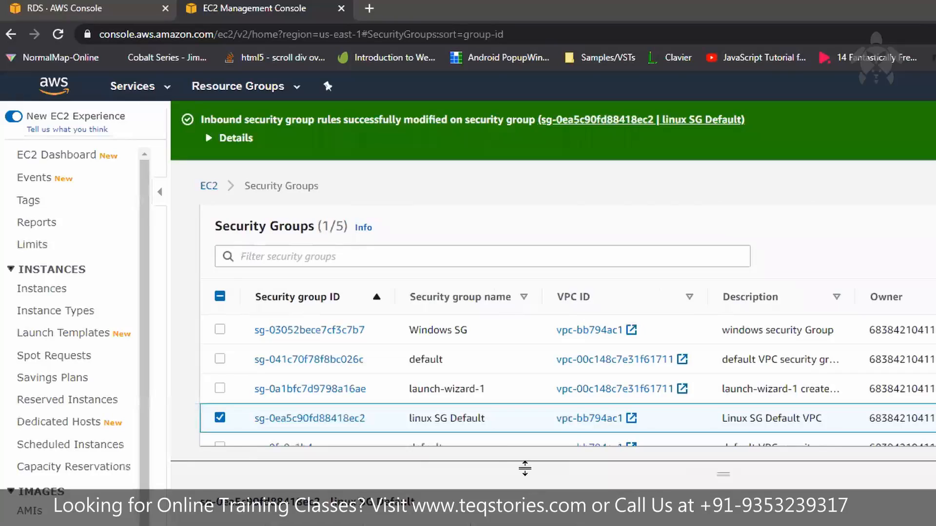
Return to the instance's terminal and rerun the mysql connection command to database-1 as root, entering the database password
mouse_move(586, 4)
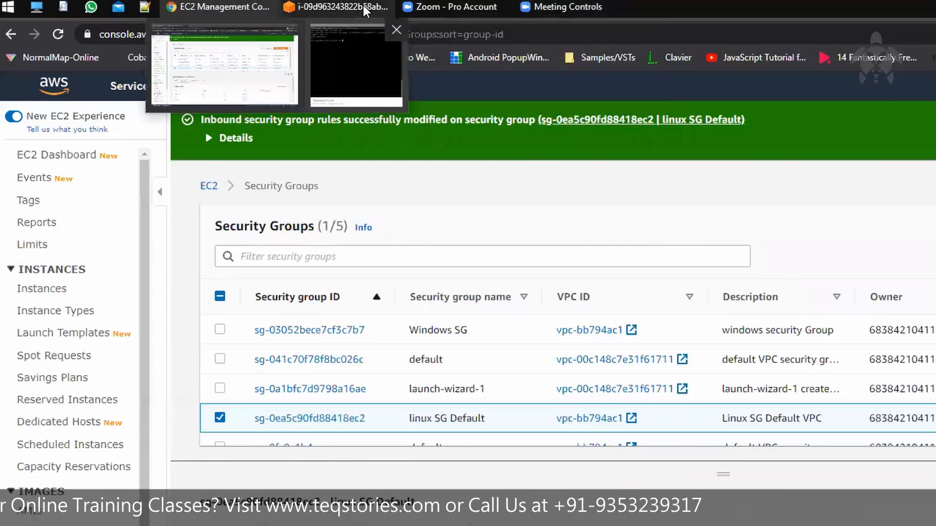
left_click(364, 6)
key("Up")
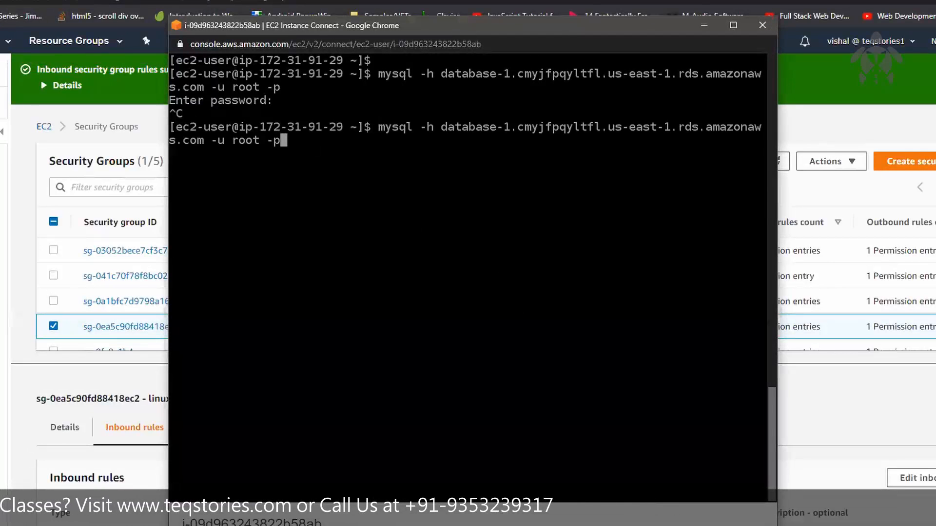
key("Return")
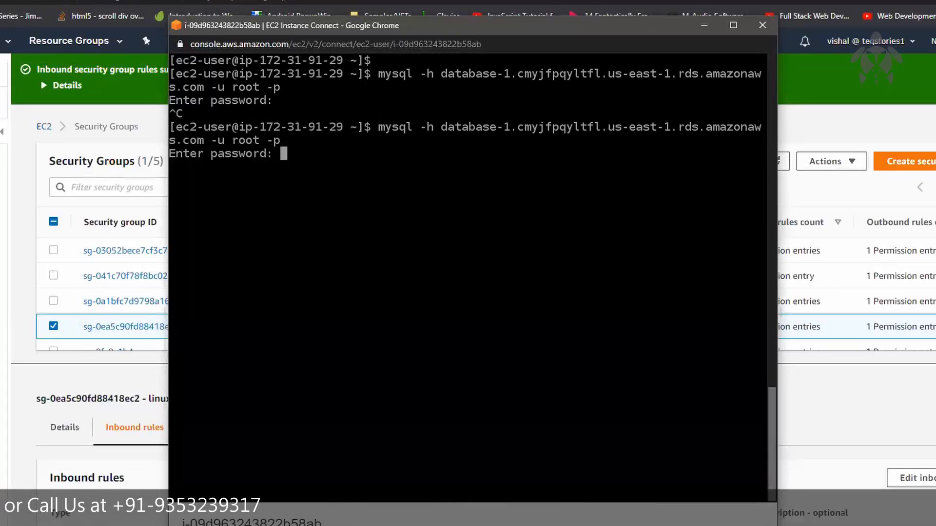
key("Return")
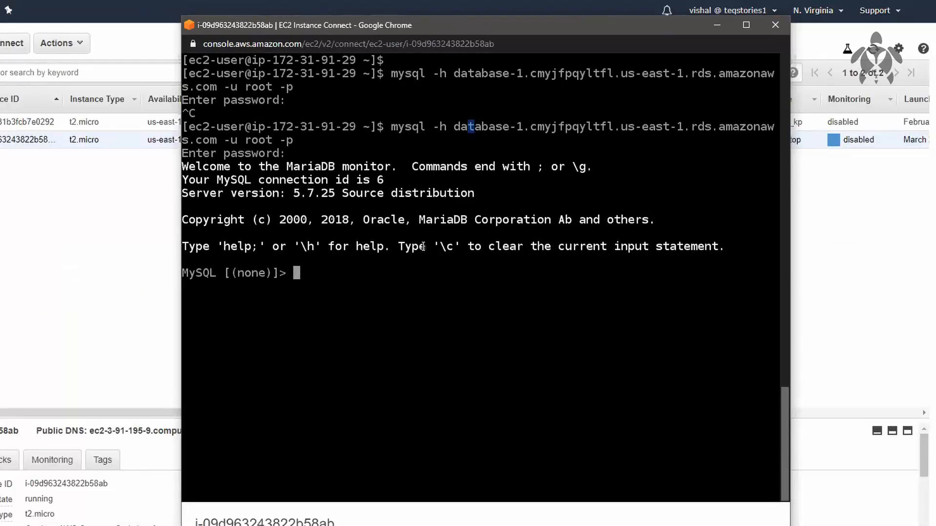
List the databases on the RDS server with "show databases;"
type("show data")
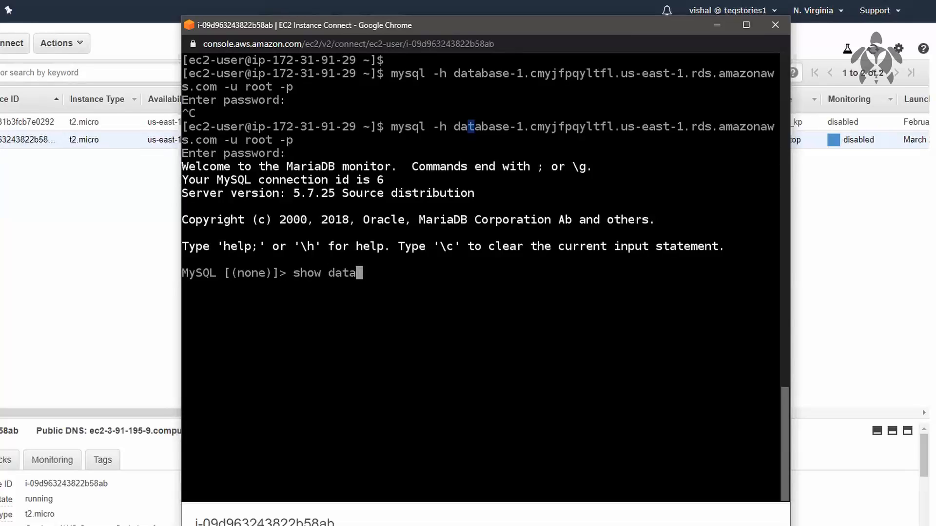
type("bases;")
key("Return")
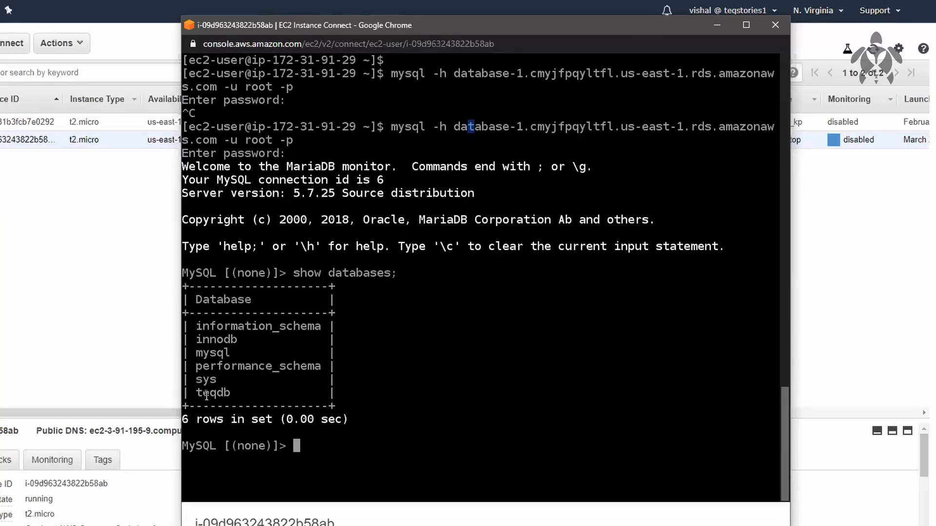
left_click_drag(201, 393, 228, 393)
left_click_drag(453, 128, 206, 141)
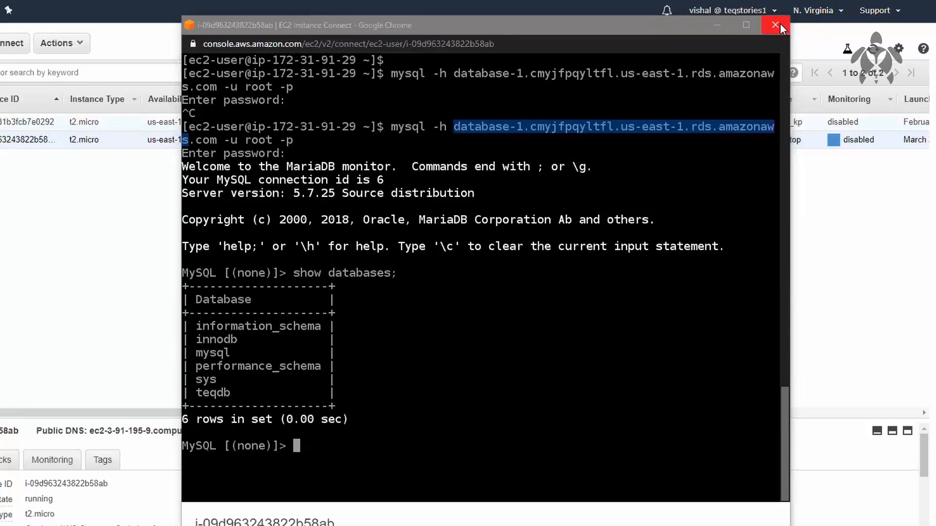
Close the instance's terminal window and terminate the selected EC2 instance, confirming the termination
left_click(775, 24)
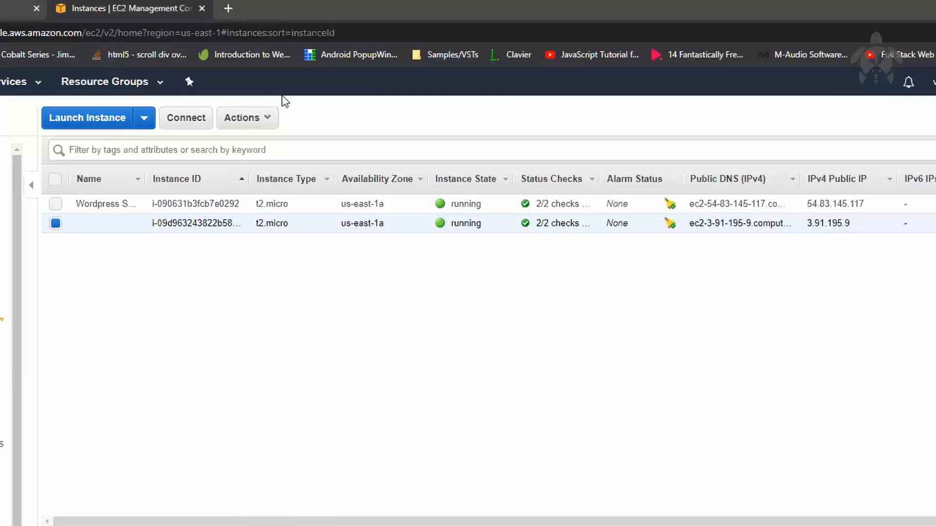
left_click(77, 45)
mouse_move(163, 140)
mouse_move(359, 211)
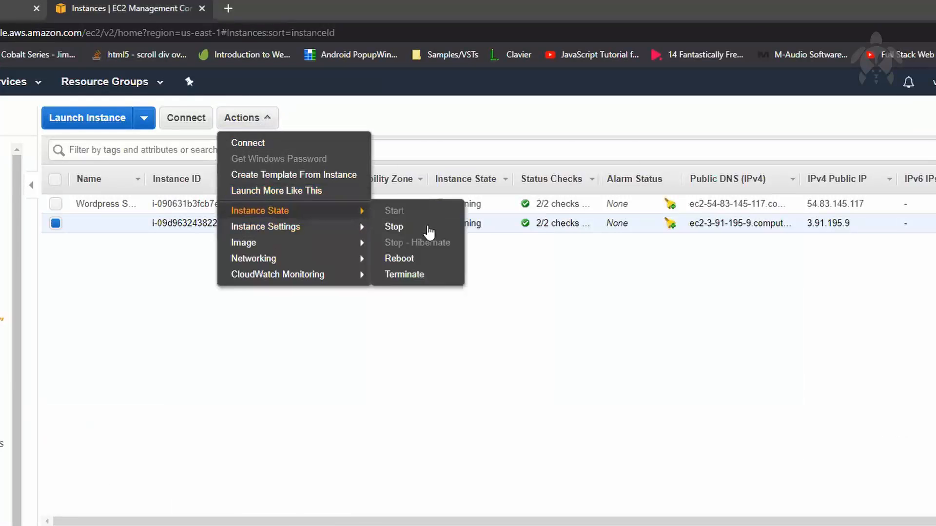
left_click(439, 273)
left_click(701, 367)
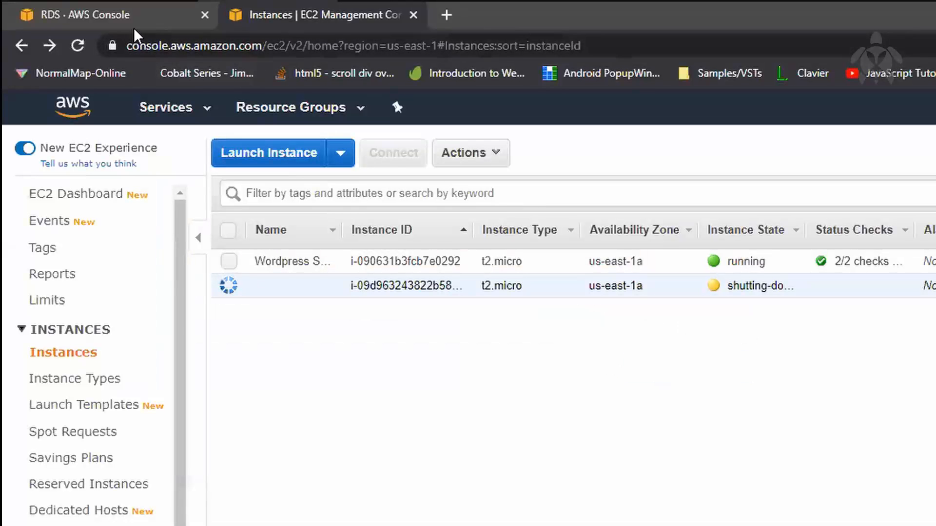
Return to the RDS console, modify database-1 to disable deletion protection, and continue to the summary of modifications
left_click(143, 22)
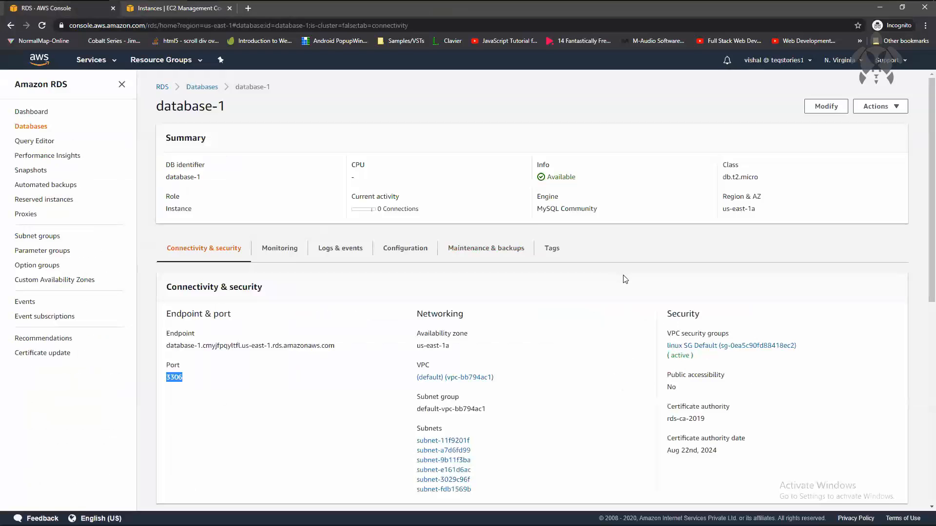
scroll(626, 280, "down", 2)
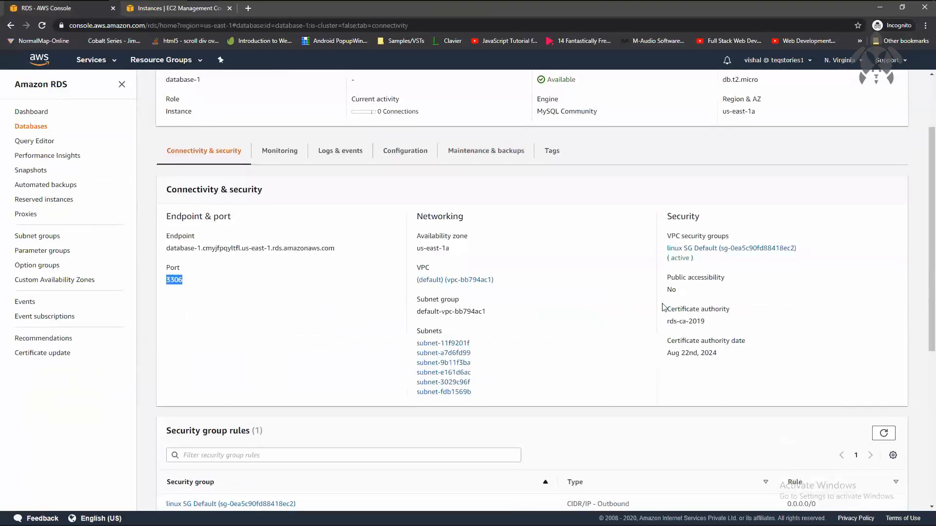
scroll(619, 261, "up", 2)
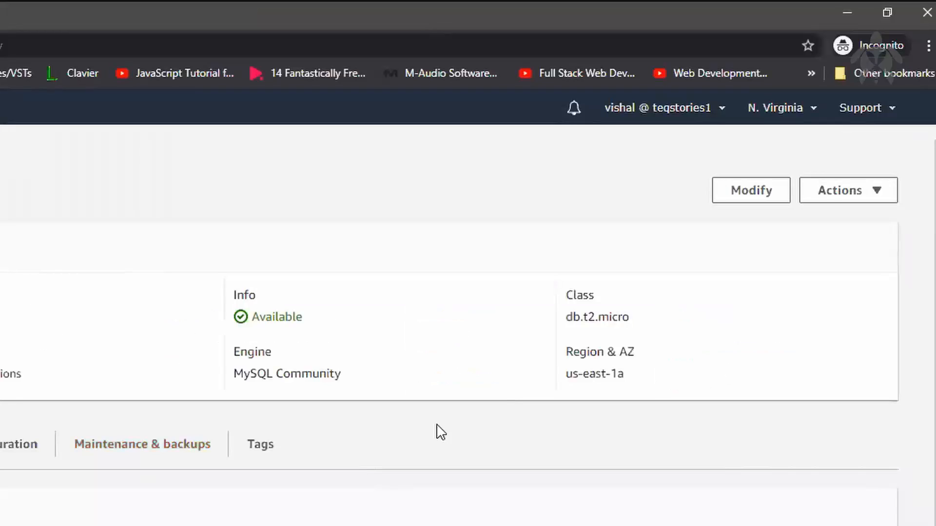
left_click(775, 200)
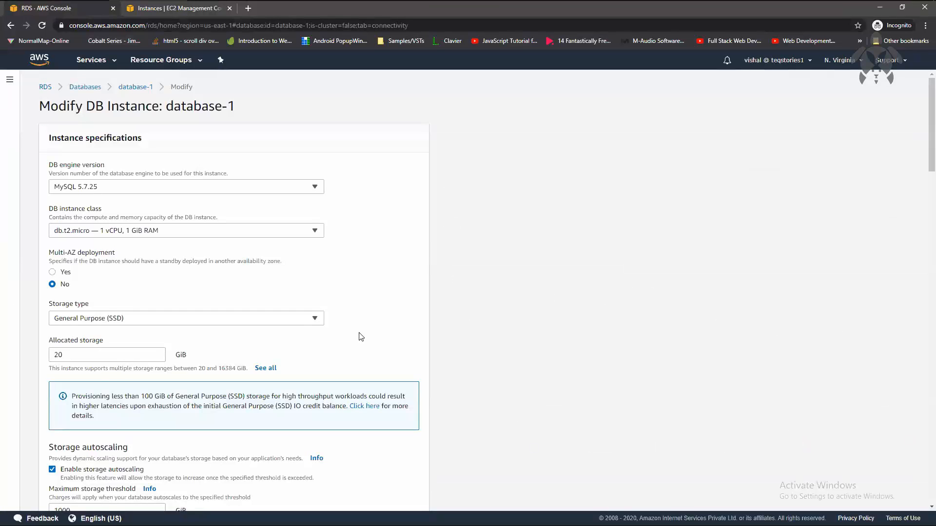
scroll(361, 336, "down", 20)
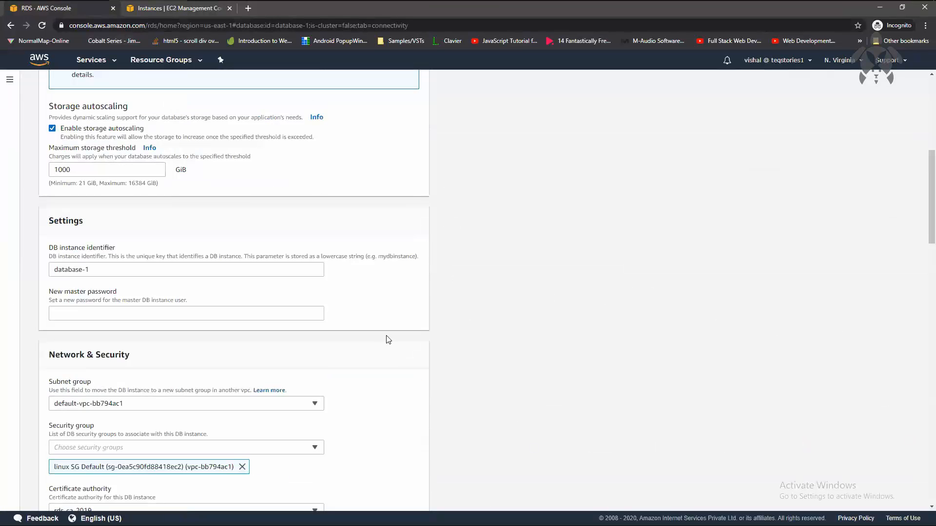
scroll(397, 342, "down", 6)
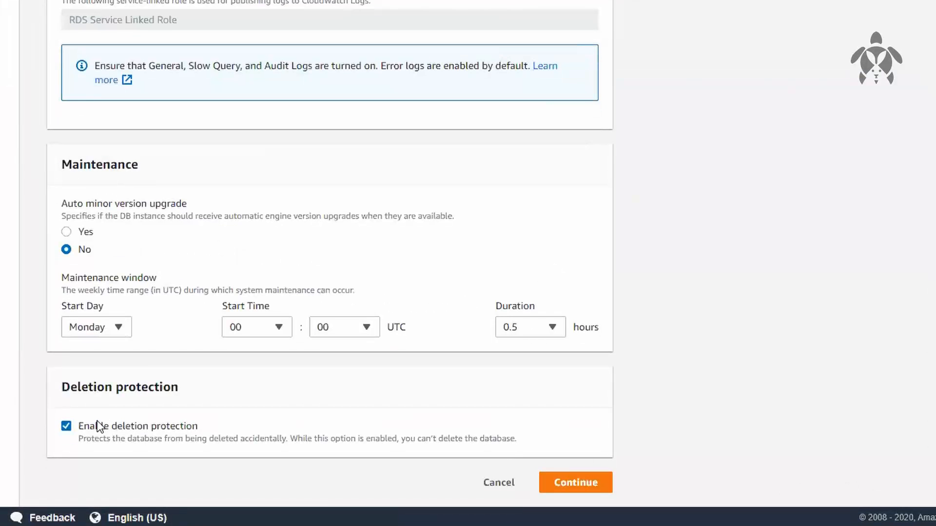
left_click(70, 427)
left_click(588, 495)
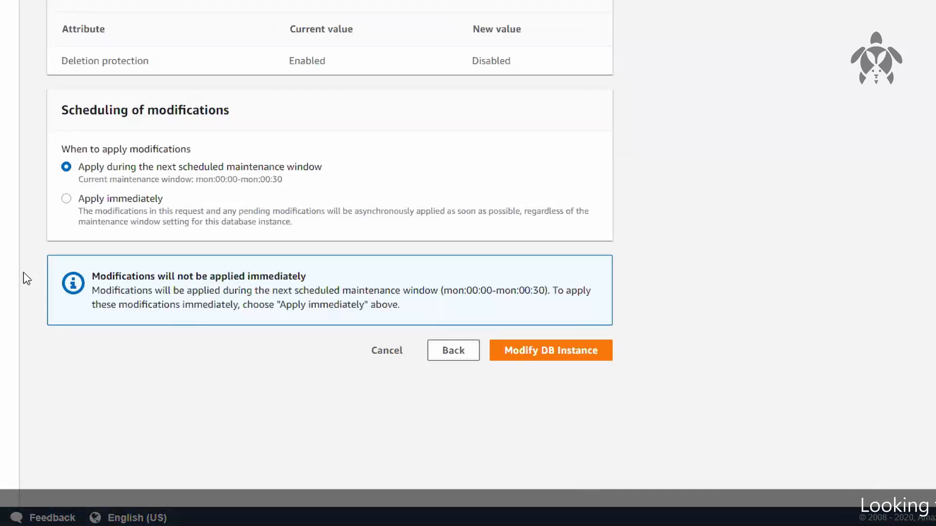
Schedule the modification to apply immediately, submit the DB instance change, and reload the database-1 page
left_click(80, 198)
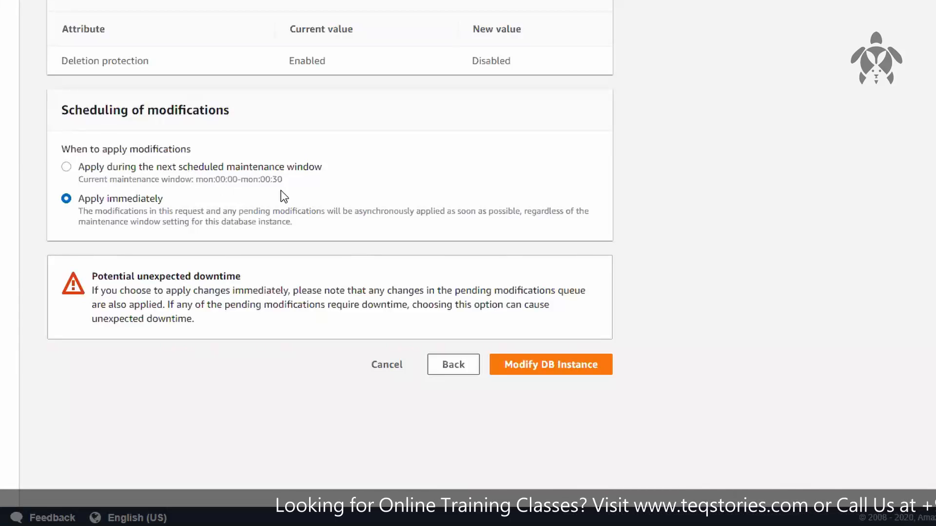
left_click(209, 180)
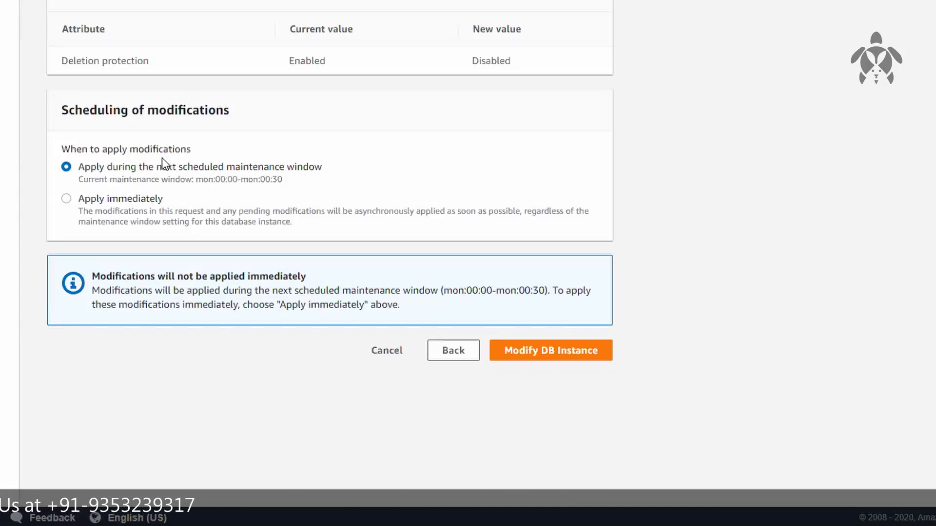
left_click(109, 199)
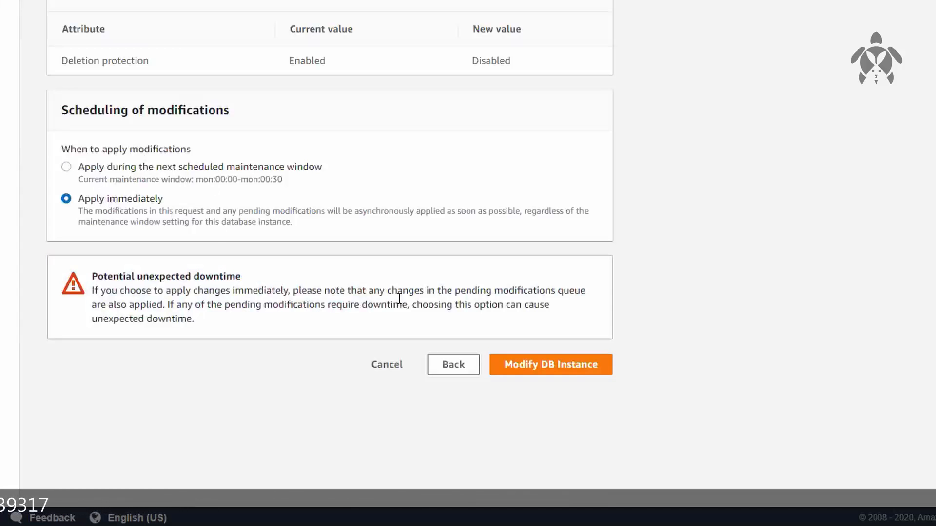
left_click(575, 366)
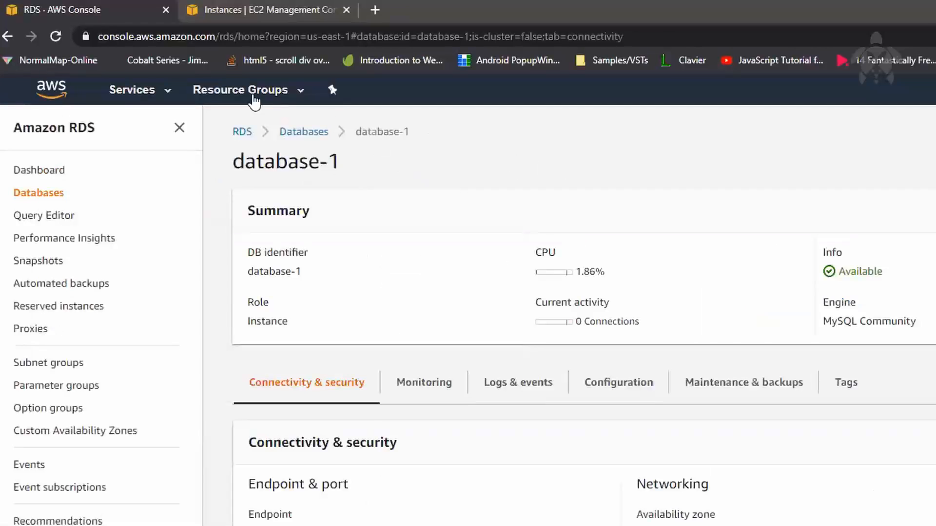
left_click(55, 37)
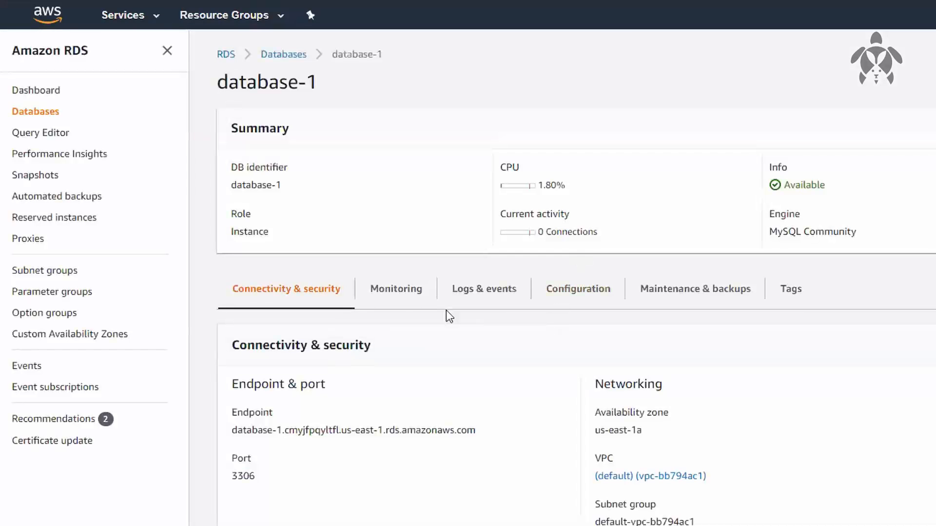
Open database-1's monitoring metrics and examine the enlarged DB Connections graph
left_click(390, 287)
scroll(580, 337, "down", 1)
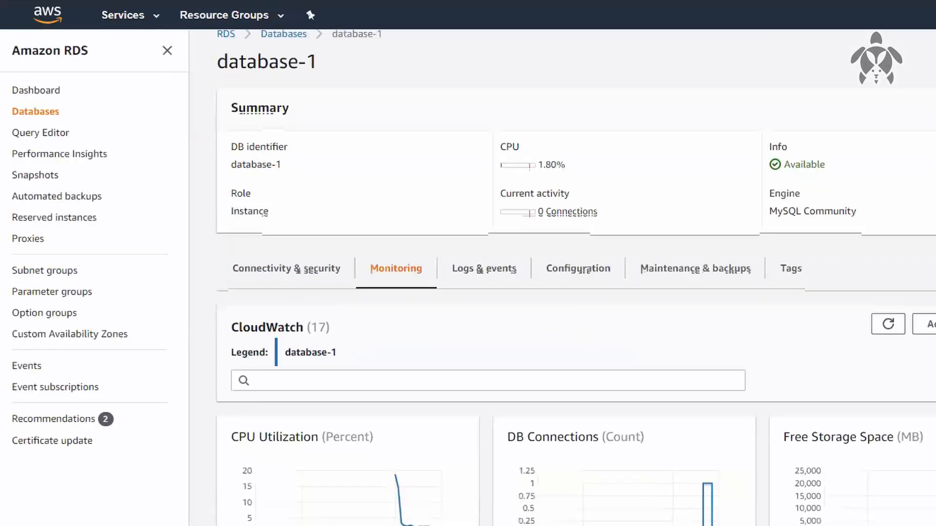
scroll(819, 387, "down", 3)
left_click(594, 359)
mouse_move(630, 405)
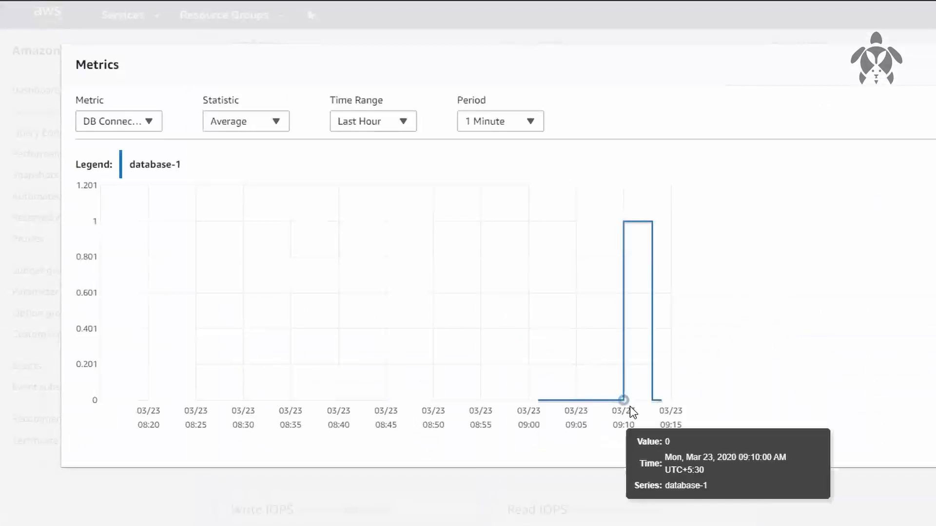
mouse_move(644, 224)
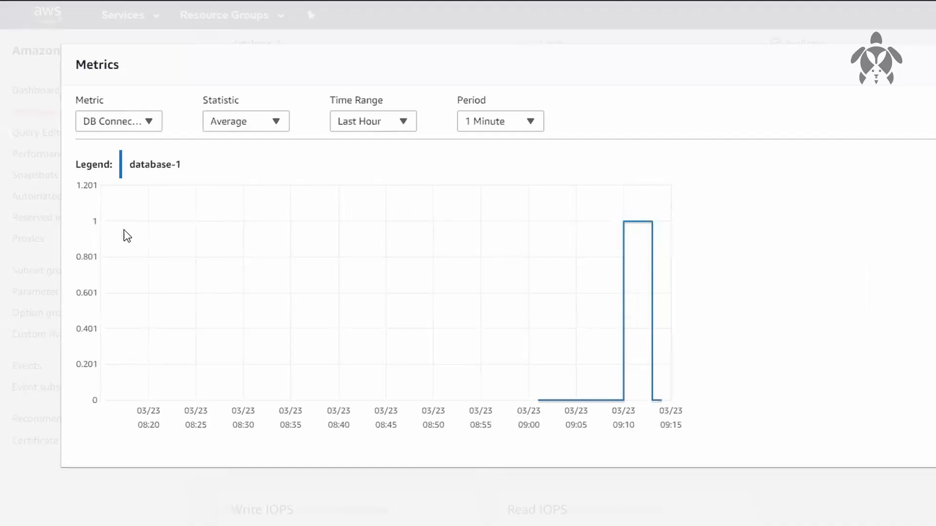
Zoom into a short span of the DB Connections graph, restore the Last Hour time range, and close the enlarged graph
left_click_drag(98, 230, 117, 229)
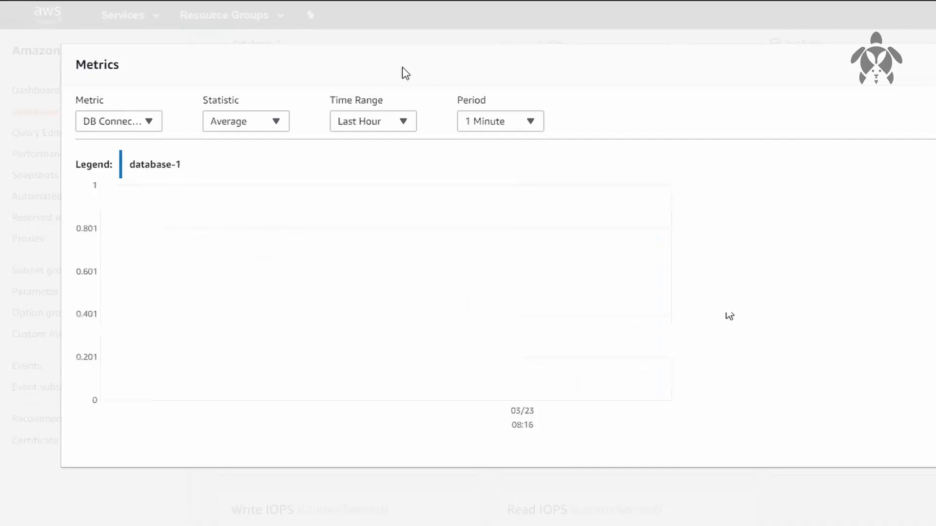
left_click(392, 121)
left_click(386, 146)
mouse_move(620, 225)
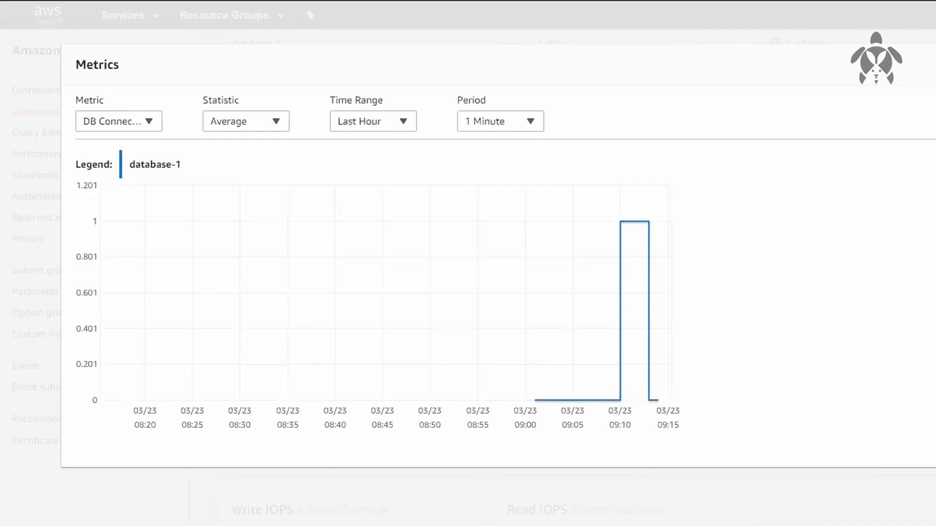
left_click(831, 57)
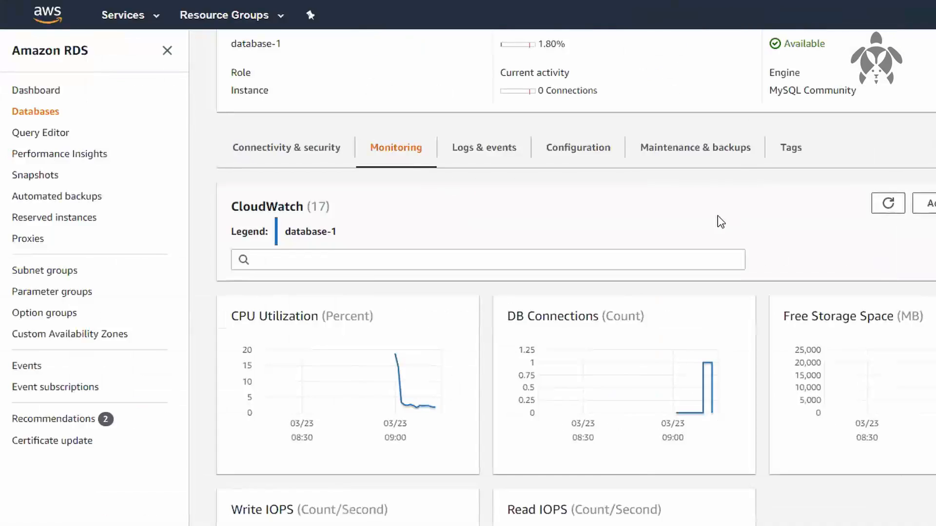
Check the current activity connections in database-1's summary
scroll(636, 189, "up", 3)
left_click_drag(536, 232, 600, 231)
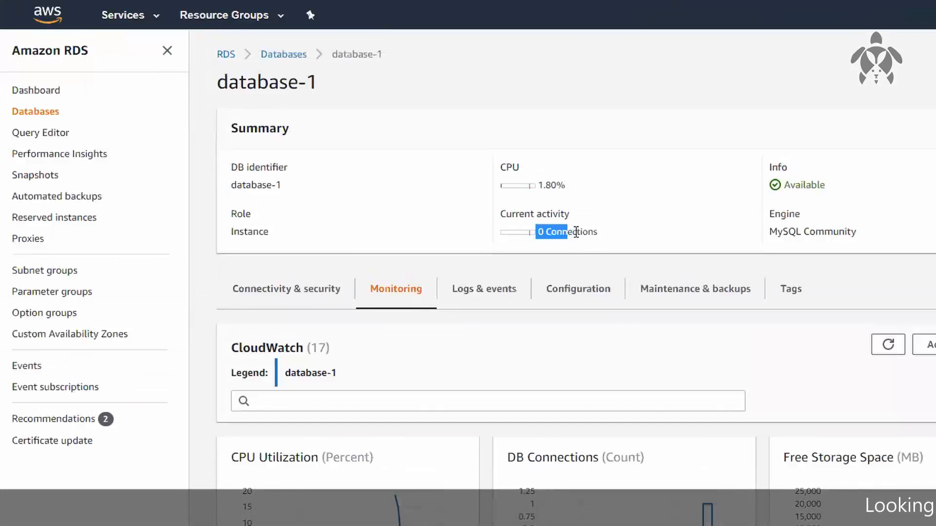
left_click(612, 233)
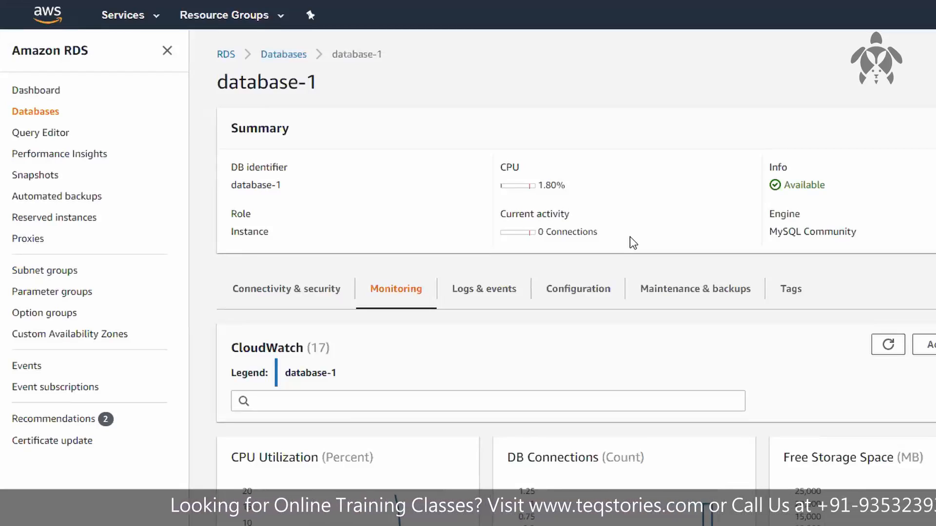
left_click_drag(545, 233, 533, 231)
left_click(635, 228)
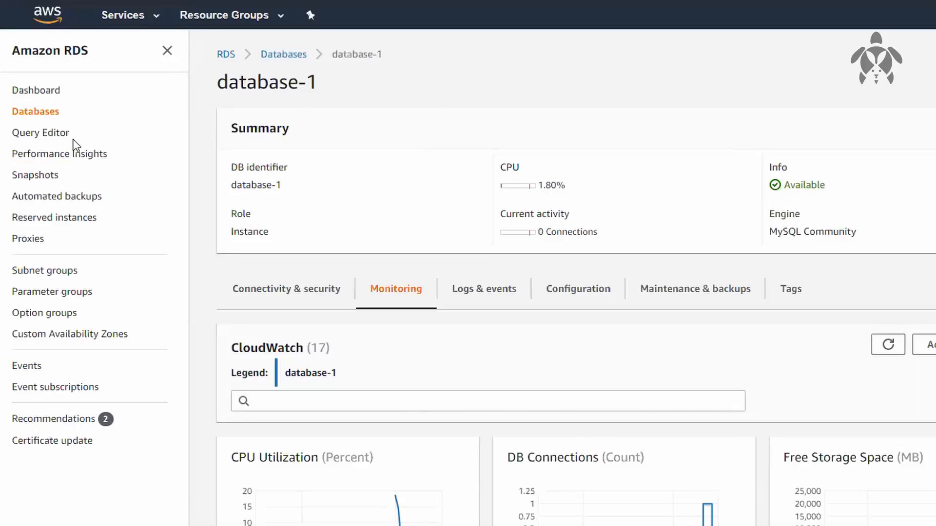
Open the Query Editor, read which databases it supports, and dismiss the notice
left_click(38, 134)
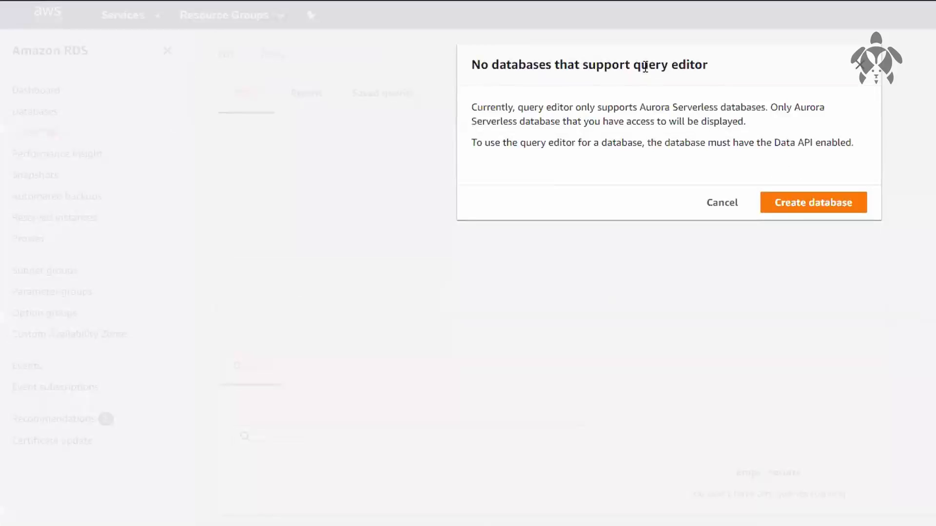
left_click_drag(613, 105, 728, 110)
left_click(888, 103)
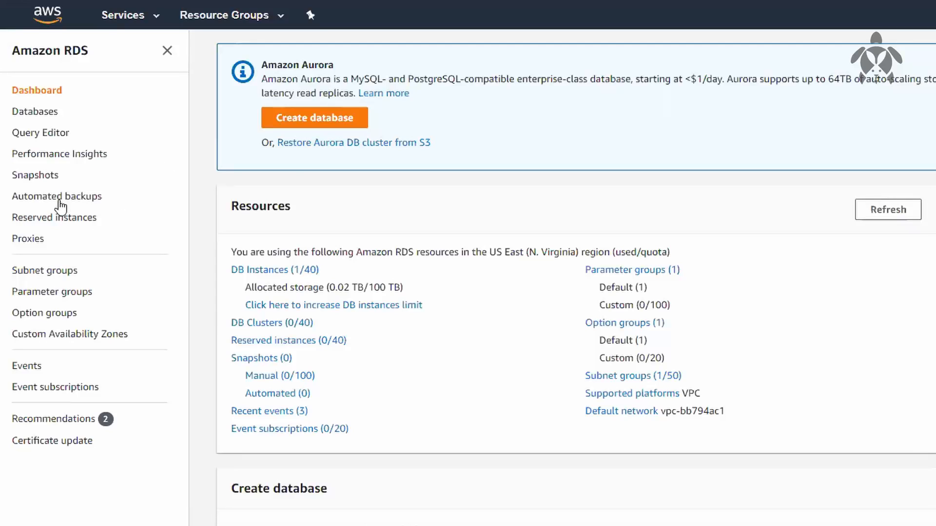
Review the RDS pages for automated backups, snapshots, reserved instances and custom availability zones
left_click(59, 201)
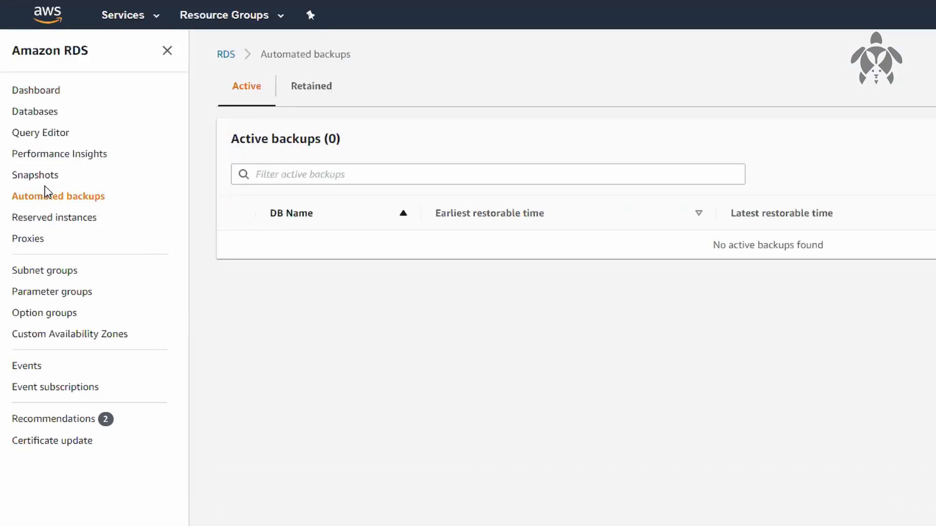
left_click(25, 178)
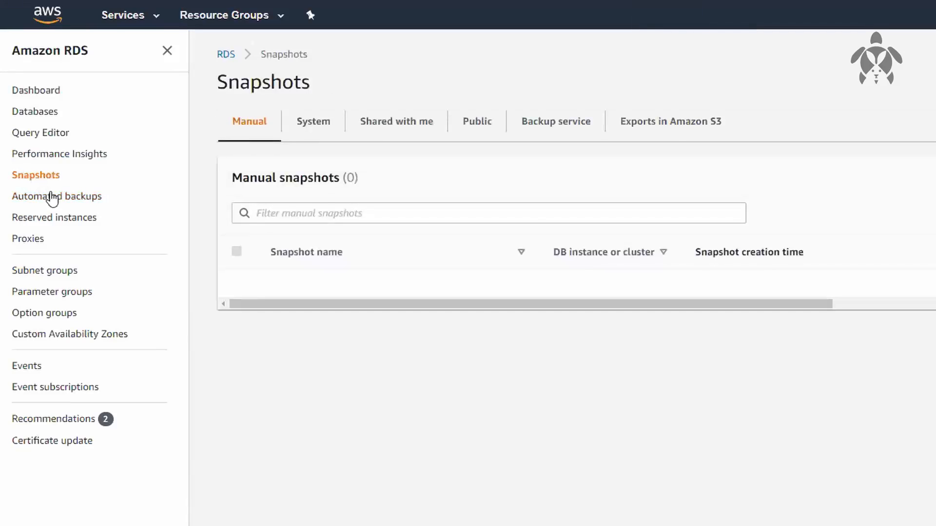
left_click(51, 198)
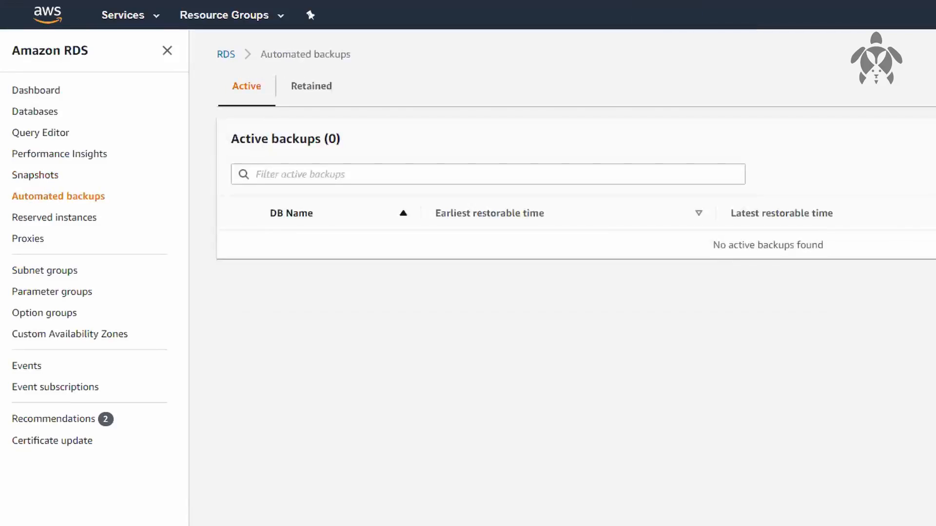
left_click(36, 176)
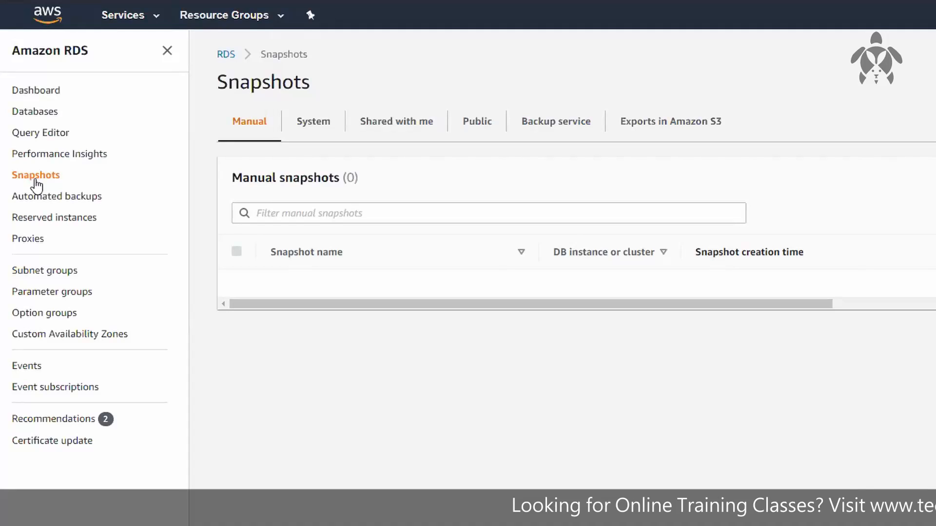
left_click(44, 220)
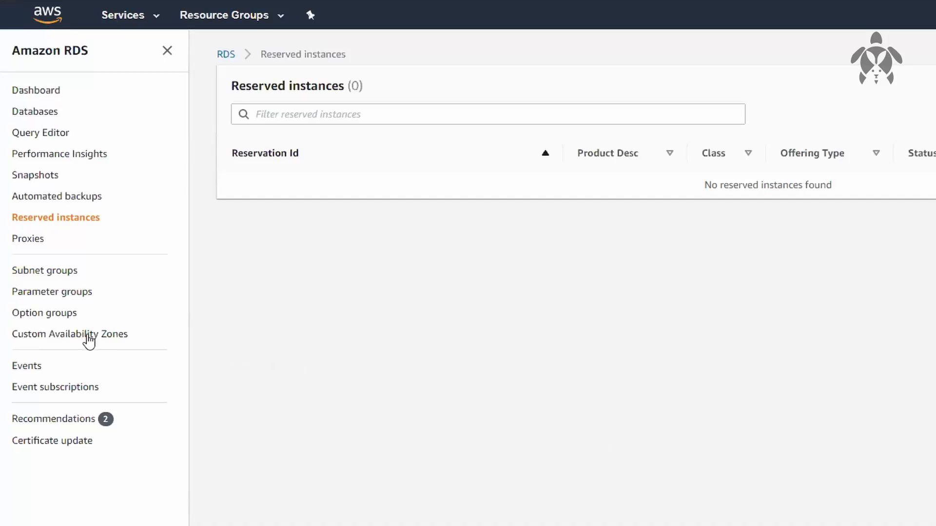
left_click(89, 341)
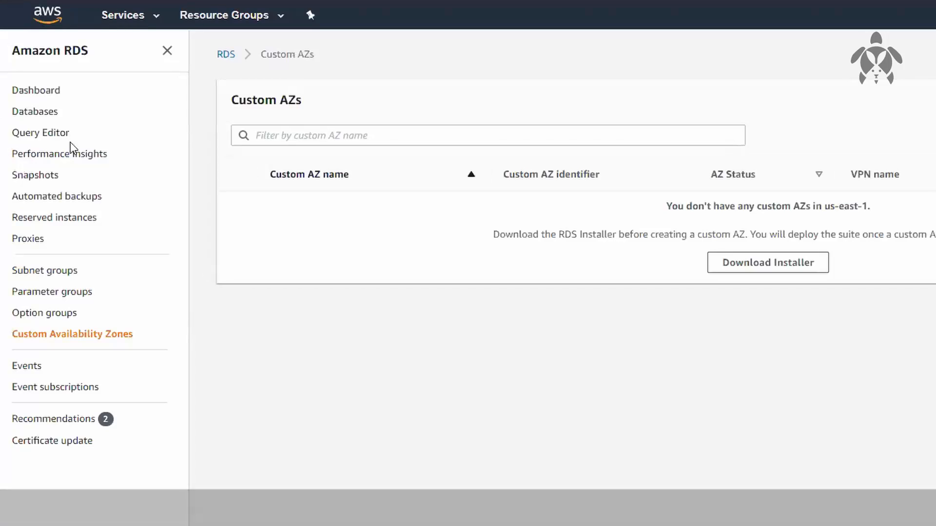
Delete database-1 from the databases list without a final snapshot, acknowledging the loss of automated backups and confirming with "delete me"
left_click(19, 114)
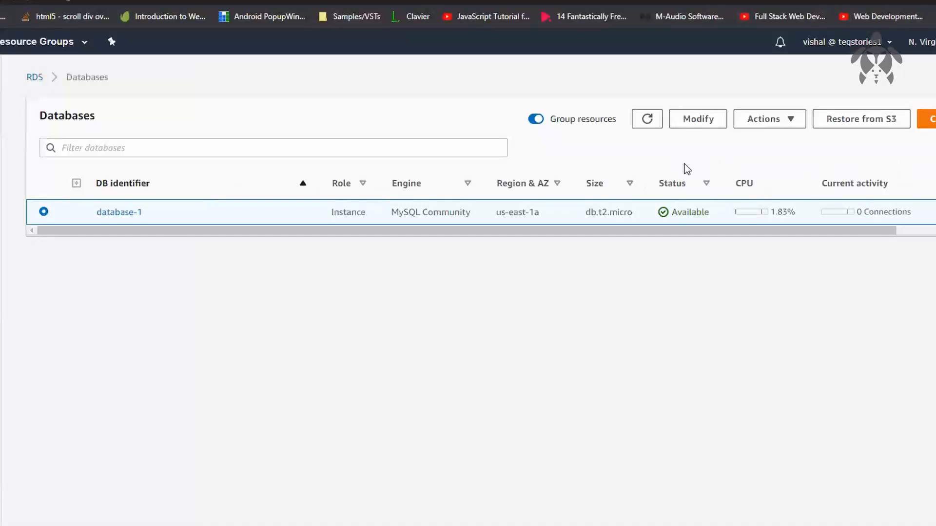
left_click(765, 119)
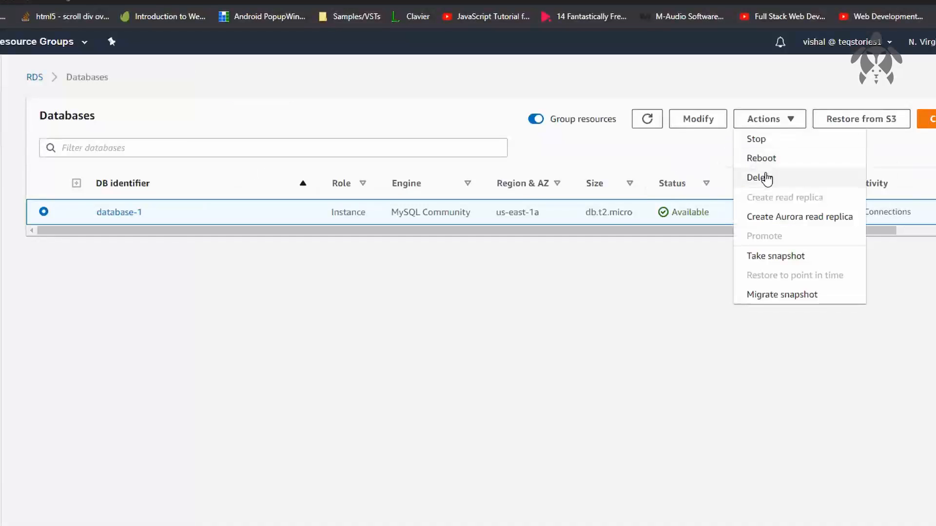
left_click(765, 177)
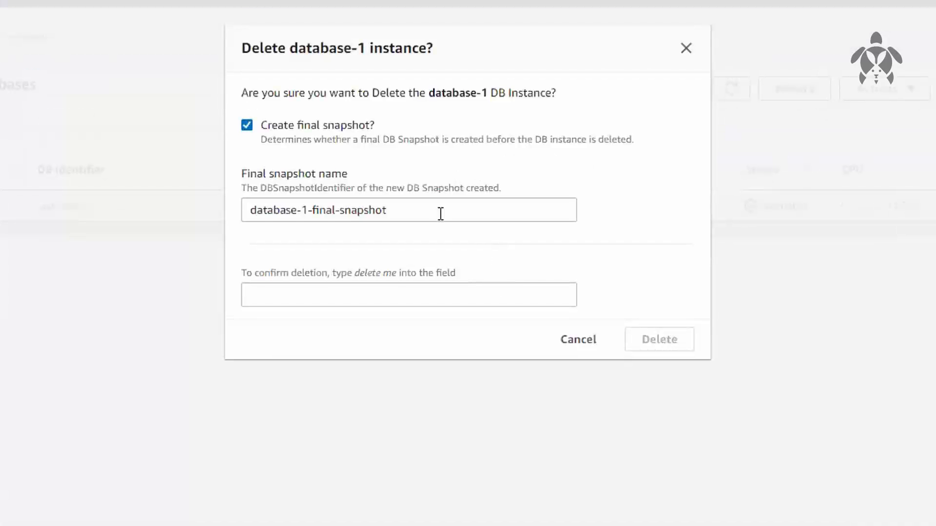
left_click(335, 130)
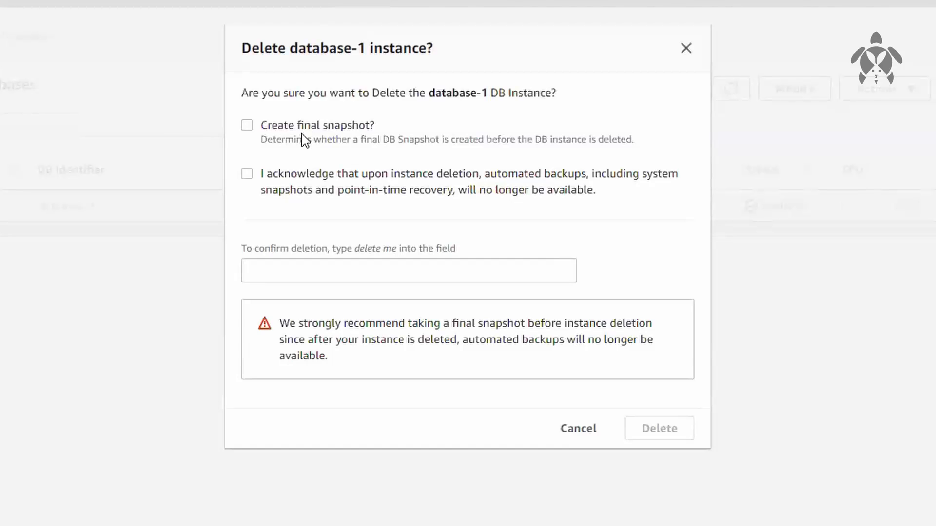
left_click(329, 175)
left_click(385, 275)
type("de")
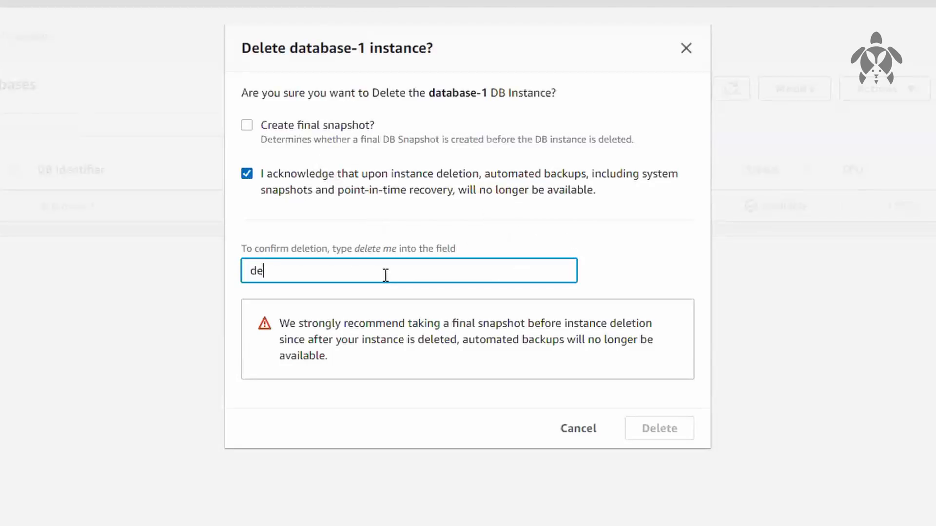
type("lete me")
left_click(668, 438)
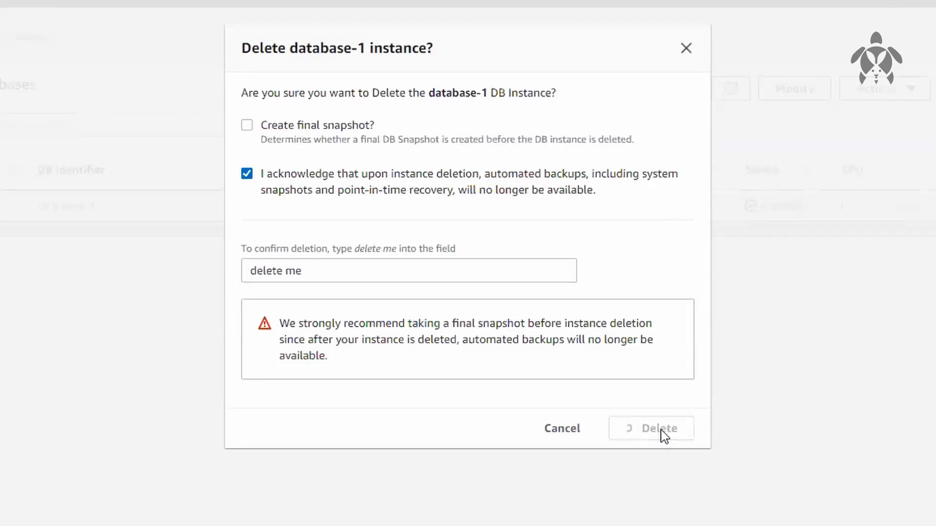